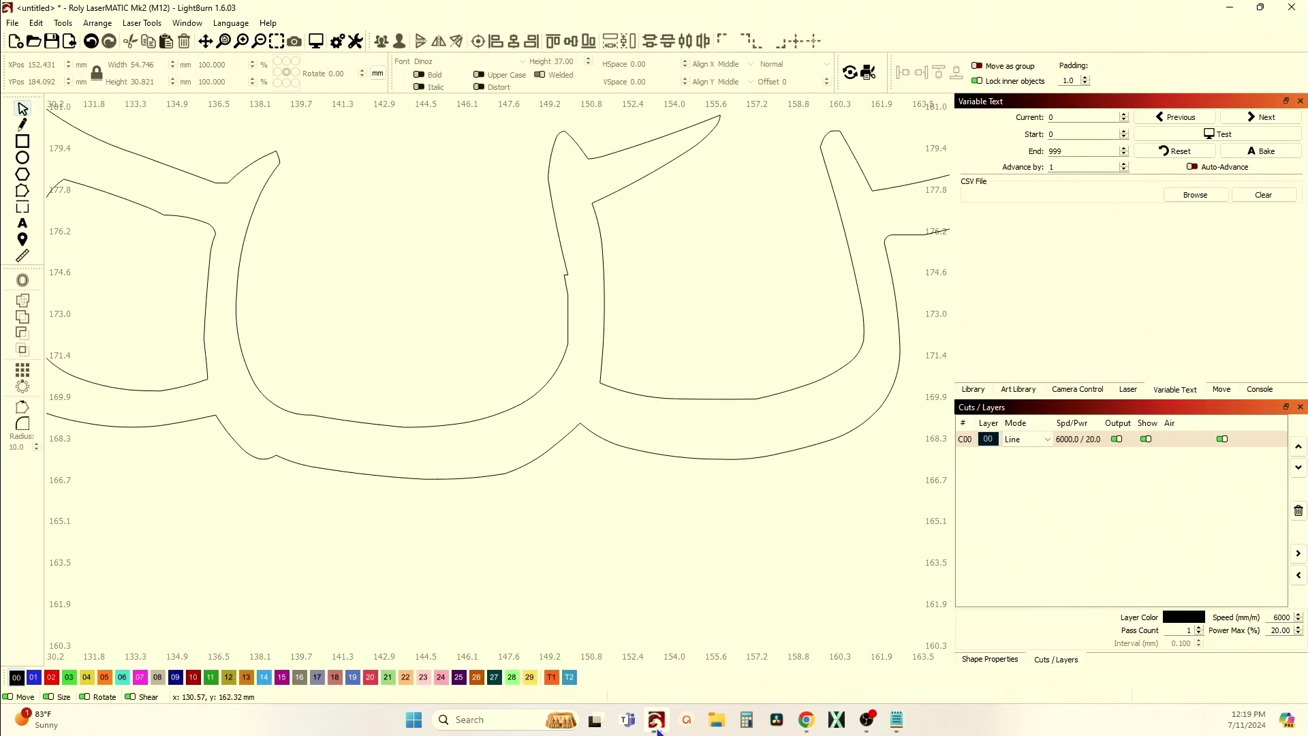
Examine the traced dinosaur outline around the eyes, mouth, legs and feet for small notches and jagged spots
{"action": "scroll", "coordinate": [555, 414], "scroll_direction": "down", "scroll_amount": 5}
{"action": "left_click_drag", "start_coordinate": [542, 301], "coordinate": [488, 398]}
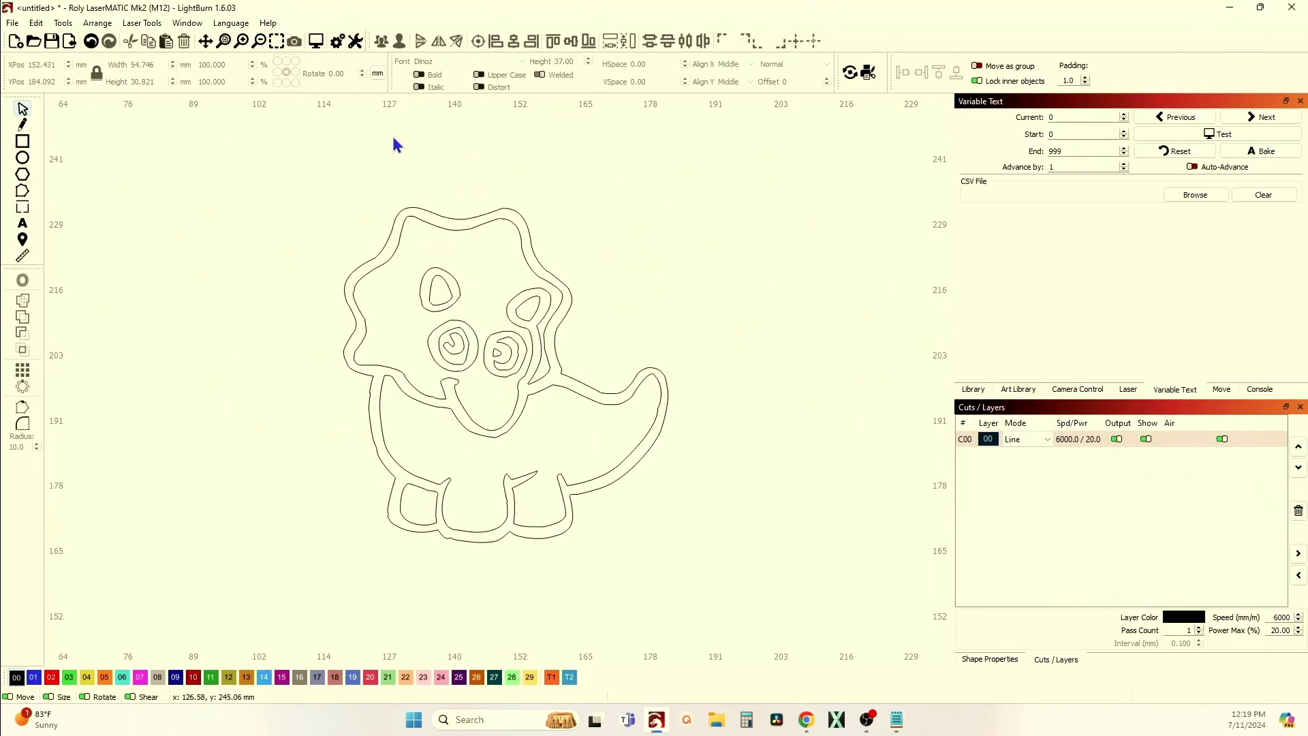
{"action": "scroll", "coordinate": [533, 431], "scroll_direction": "up", "scroll_amount": 3}
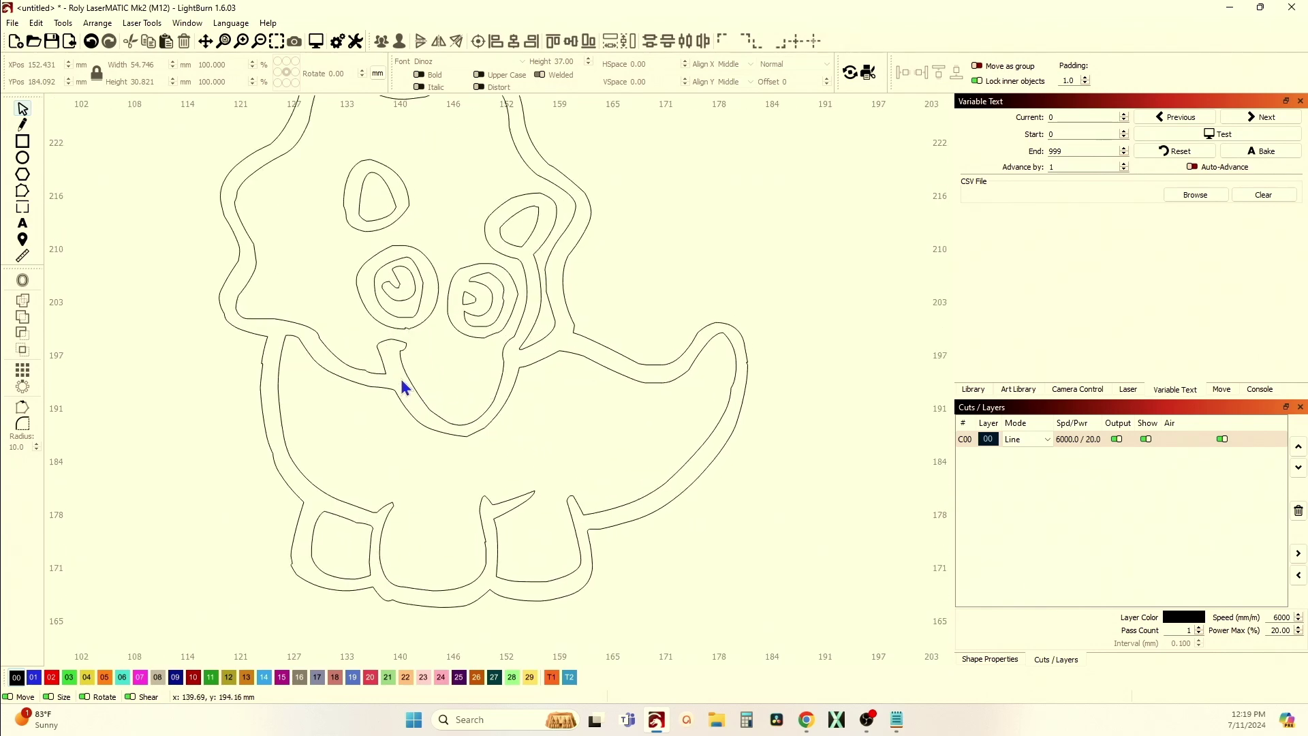
{"action": "scroll", "coordinate": [402, 312], "scroll_direction": "up", "scroll_amount": 6}
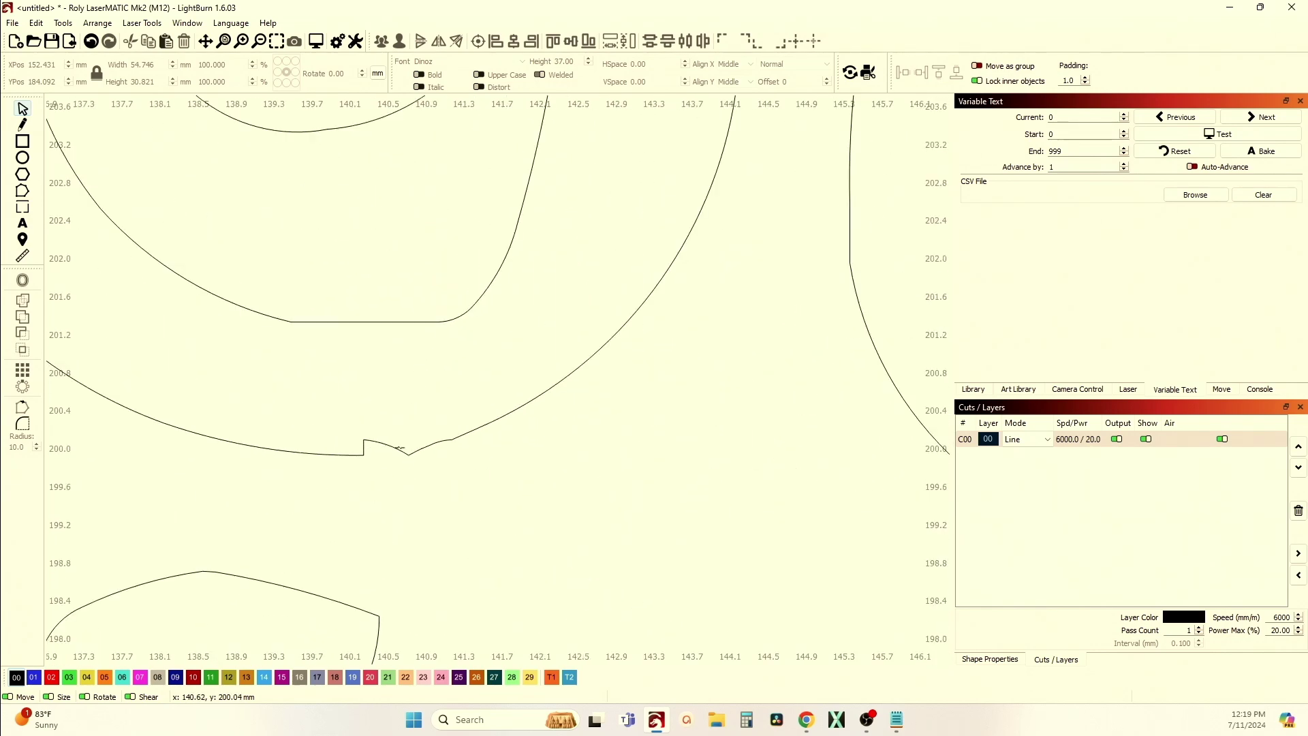
{"action": "scroll", "coordinate": [380, 453], "scroll_direction": "up", "scroll_amount": 3}
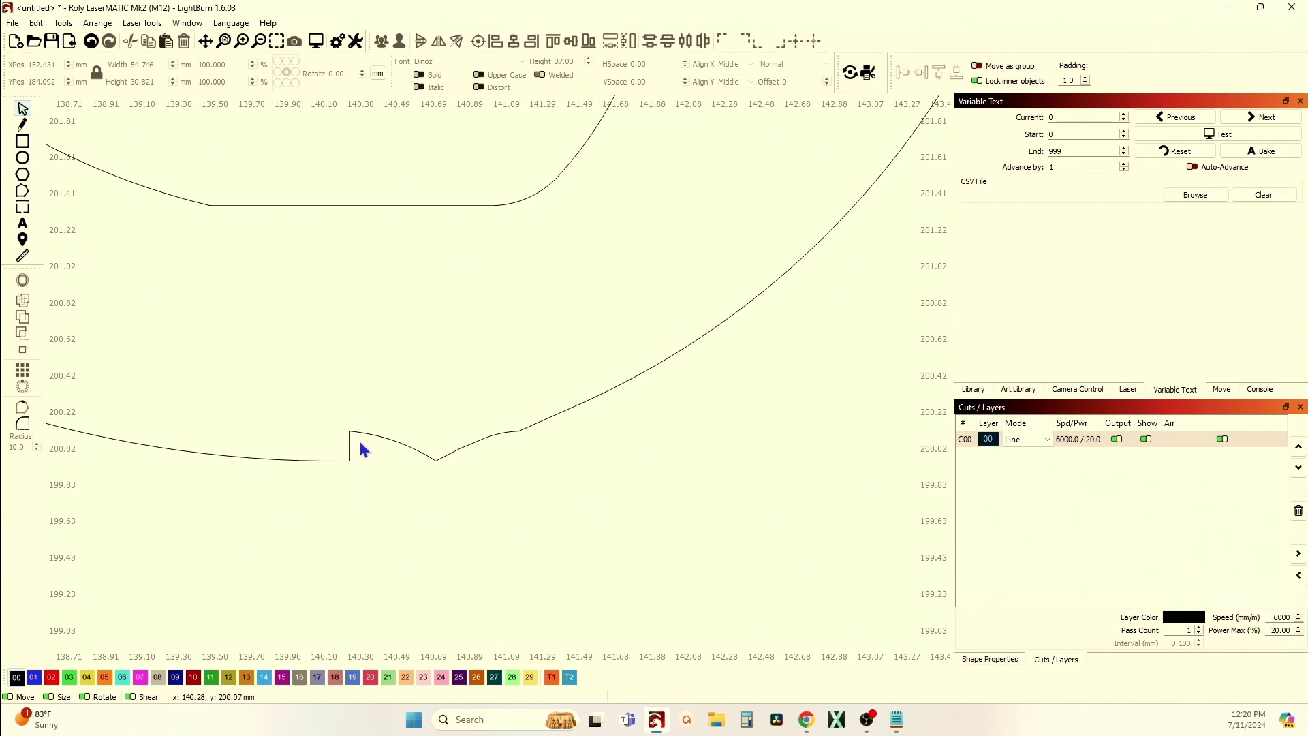
{"action": "scroll", "coordinate": [378, 462], "scroll_direction": "down", "scroll_amount": 5}
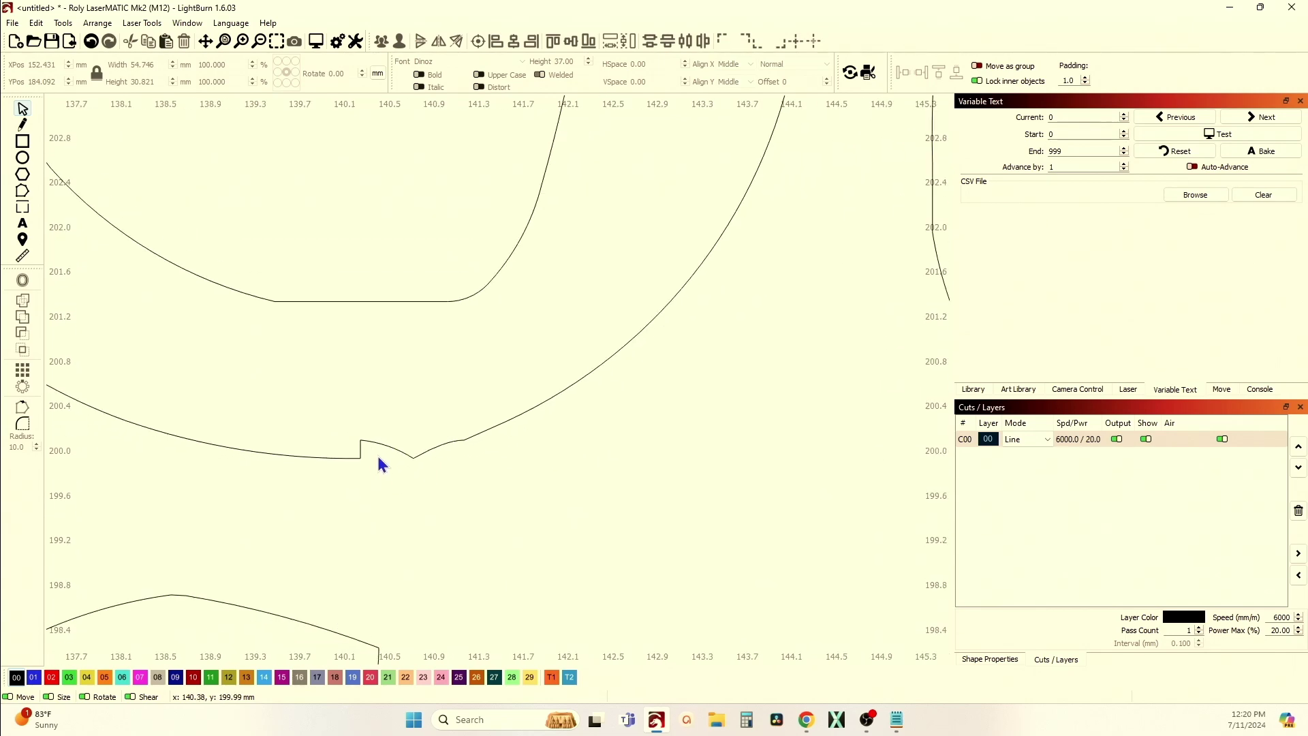
{"action": "scroll", "coordinate": [379, 491], "scroll_direction": "down", "scroll_amount": 6}
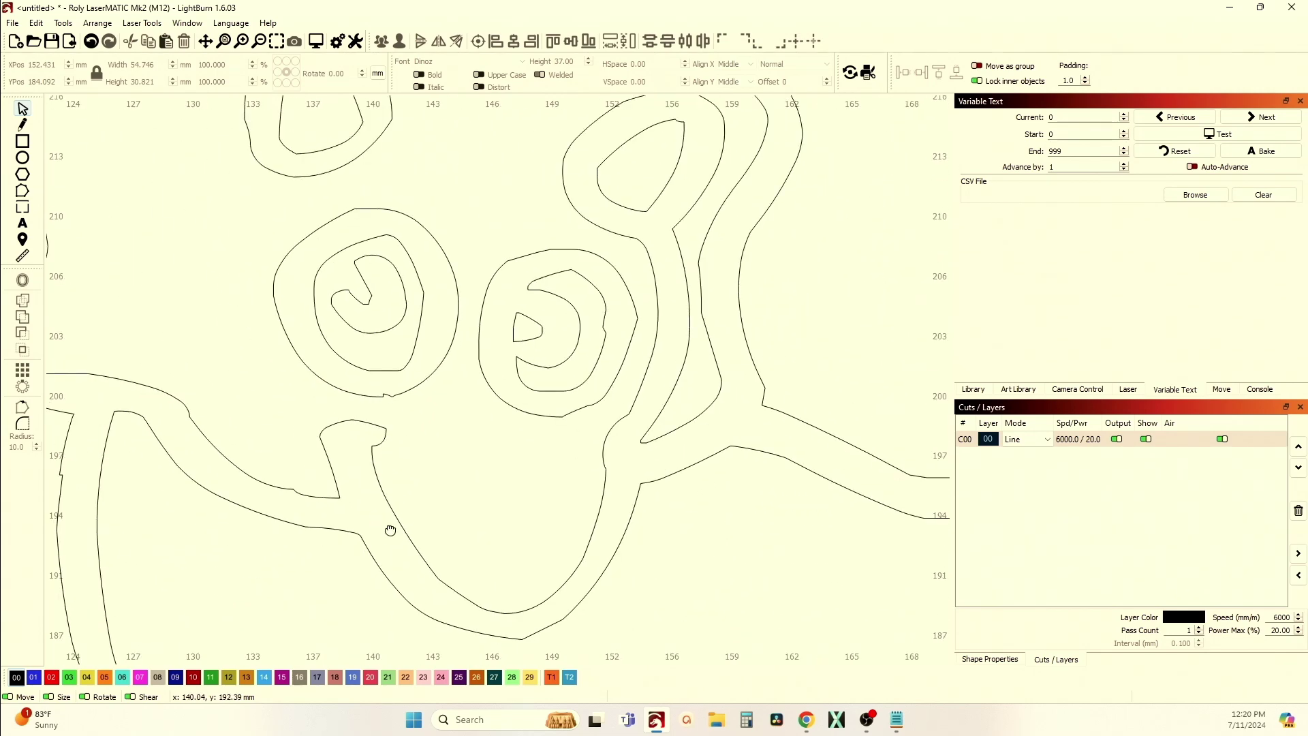
{"action": "scroll", "coordinate": [462, 431], "scroll_direction": "up", "scroll_amount": 7}
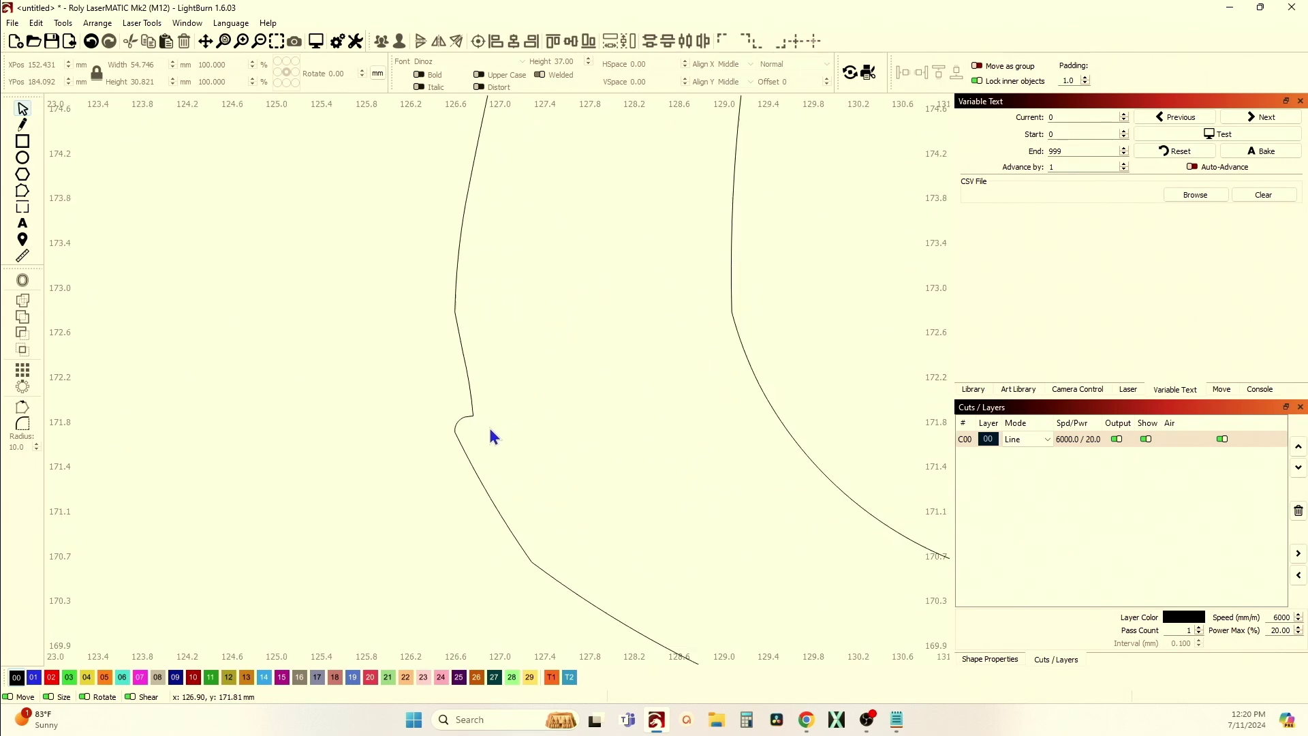
{"action": "scroll", "coordinate": [461, 426], "scroll_direction": "down", "scroll_amount": 3}
{"action": "scroll", "coordinate": [462, 421], "scroll_direction": "down", "scroll_amount": 2}
{"action": "scroll", "coordinate": [514, 418], "scroll_direction": "up", "scroll_amount": 2}
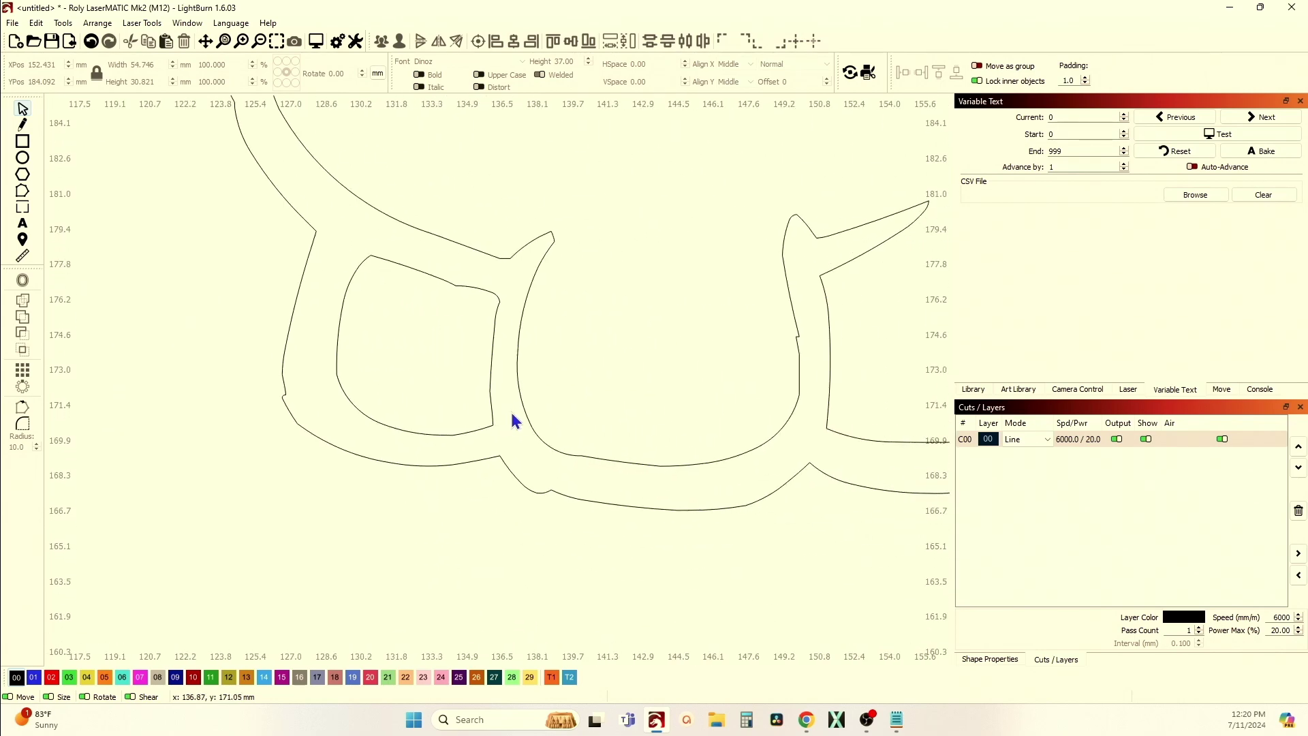
{"action": "scroll", "coordinate": [831, 371], "scroll_direction": "up", "scroll_amount": 5}
{"action": "scroll", "coordinate": [818, 365], "scroll_direction": "down", "scroll_amount": 12}
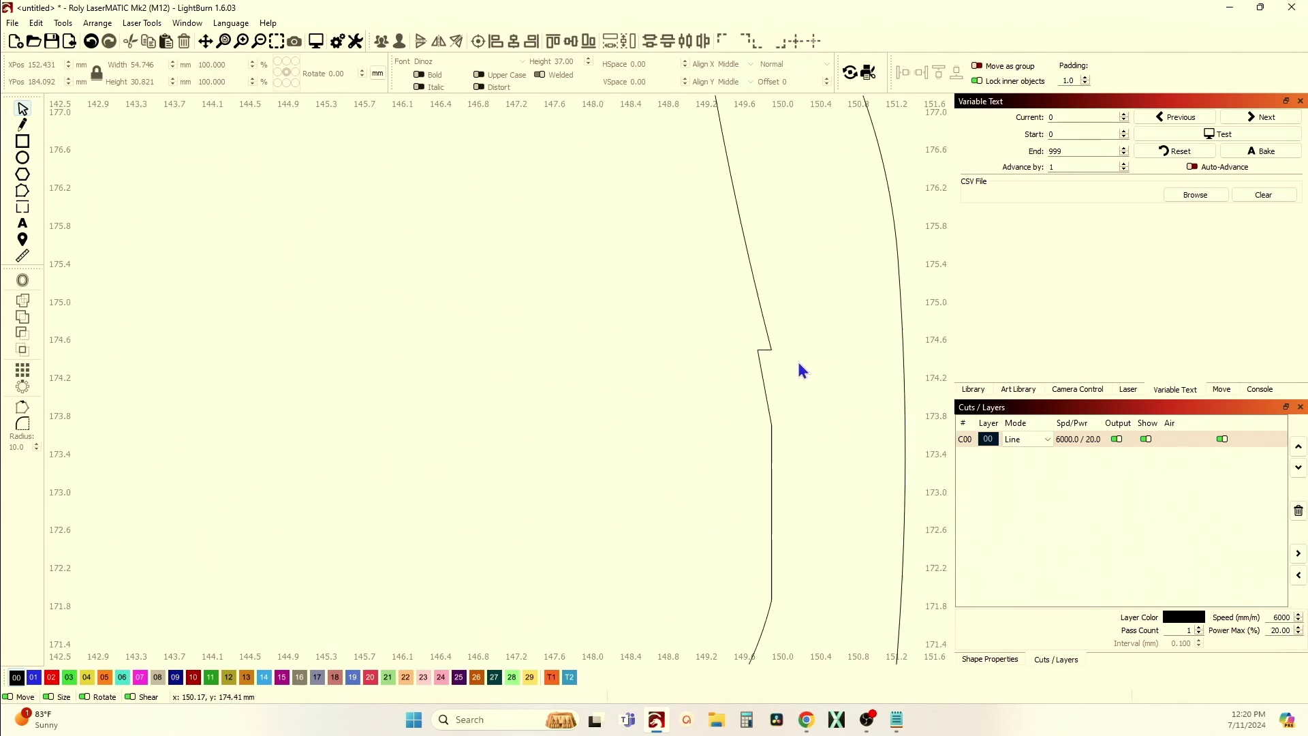
{"action": "scroll", "coordinate": [572, 371], "scroll_direction": "down", "scroll_amount": 2}
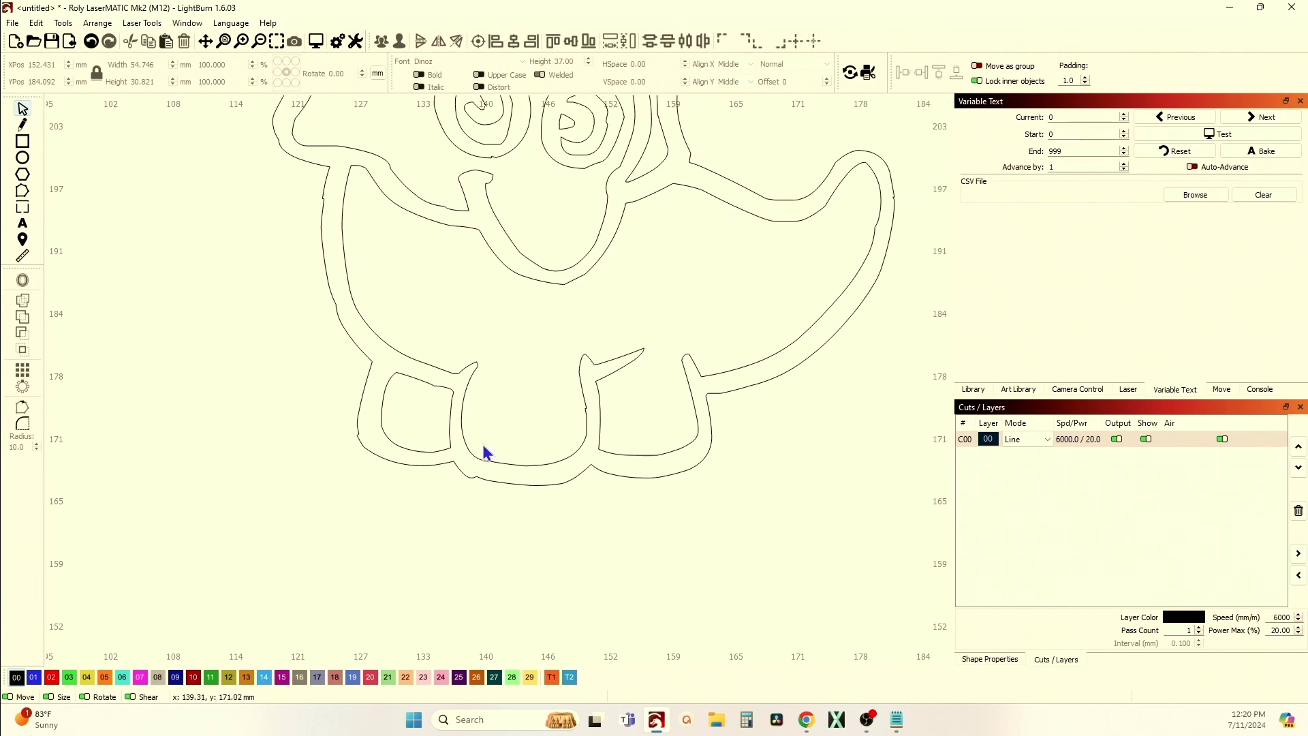
{"action": "scroll", "coordinate": [514, 389], "scroll_direction": "up", "scroll_amount": 2}
{"action": "scroll", "coordinate": [470, 423], "scroll_direction": "down", "scroll_amount": 2}
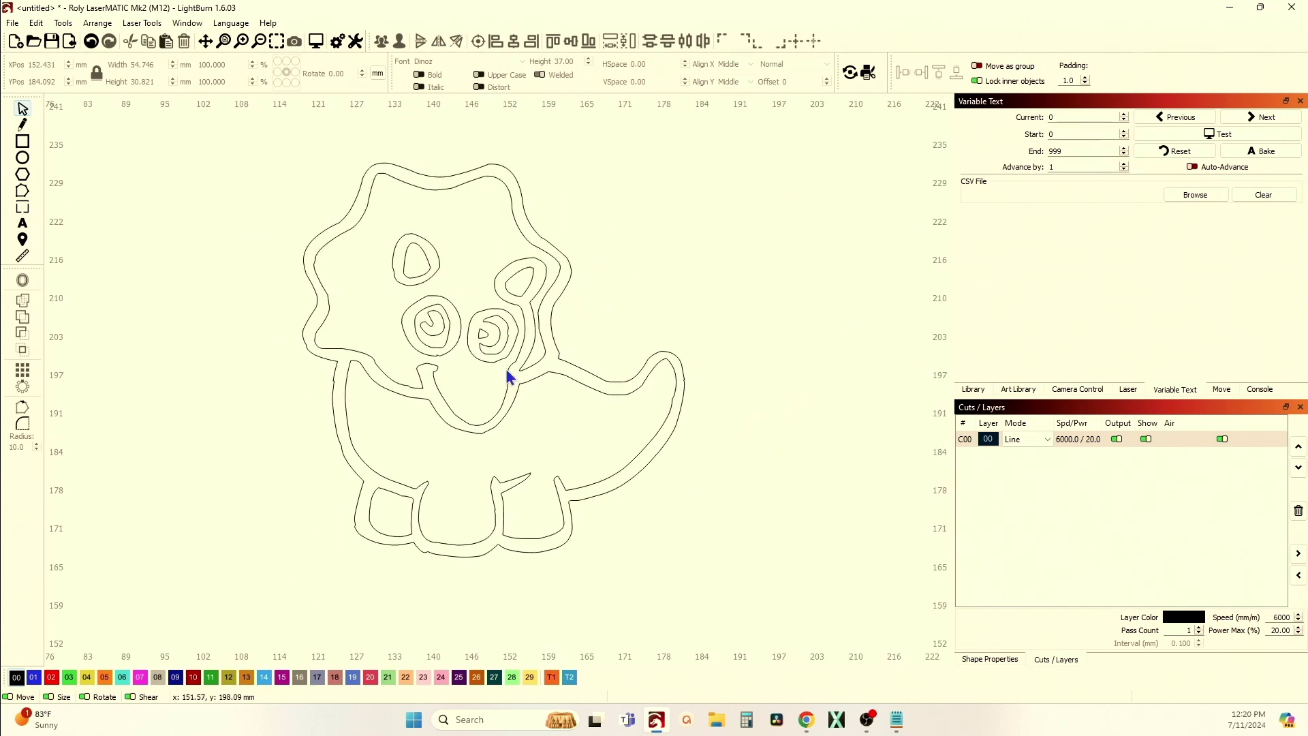
Delete the stray node forming the notch on the right side of the middle leg in the inner body outline
{"action": "left_click", "coordinate": [435, 541]}
{"action": "scroll", "coordinate": [449, 543], "scroll_direction": "up", "scroll_amount": 5}
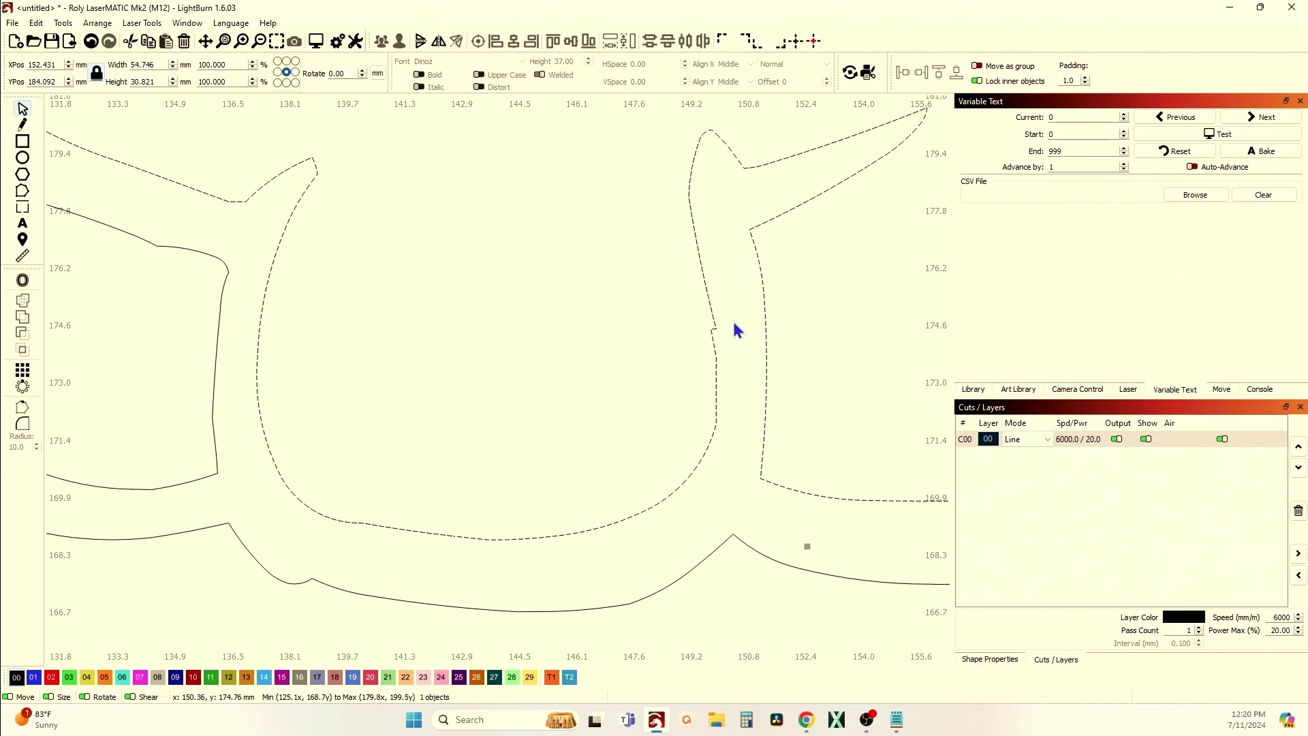
{"action": "left_click", "coordinate": [22, 192]}
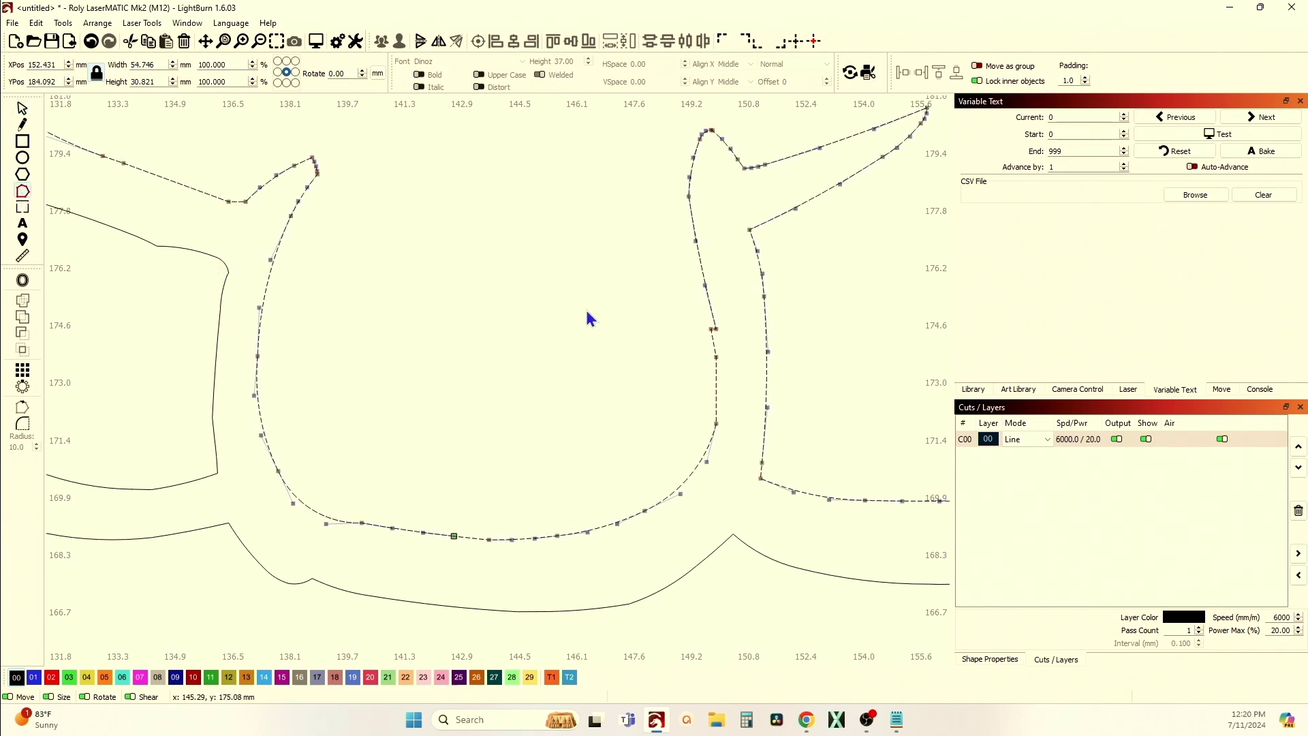
{"action": "scroll", "coordinate": [713, 329], "scroll_direction": "up", "scroll_amount": 10}
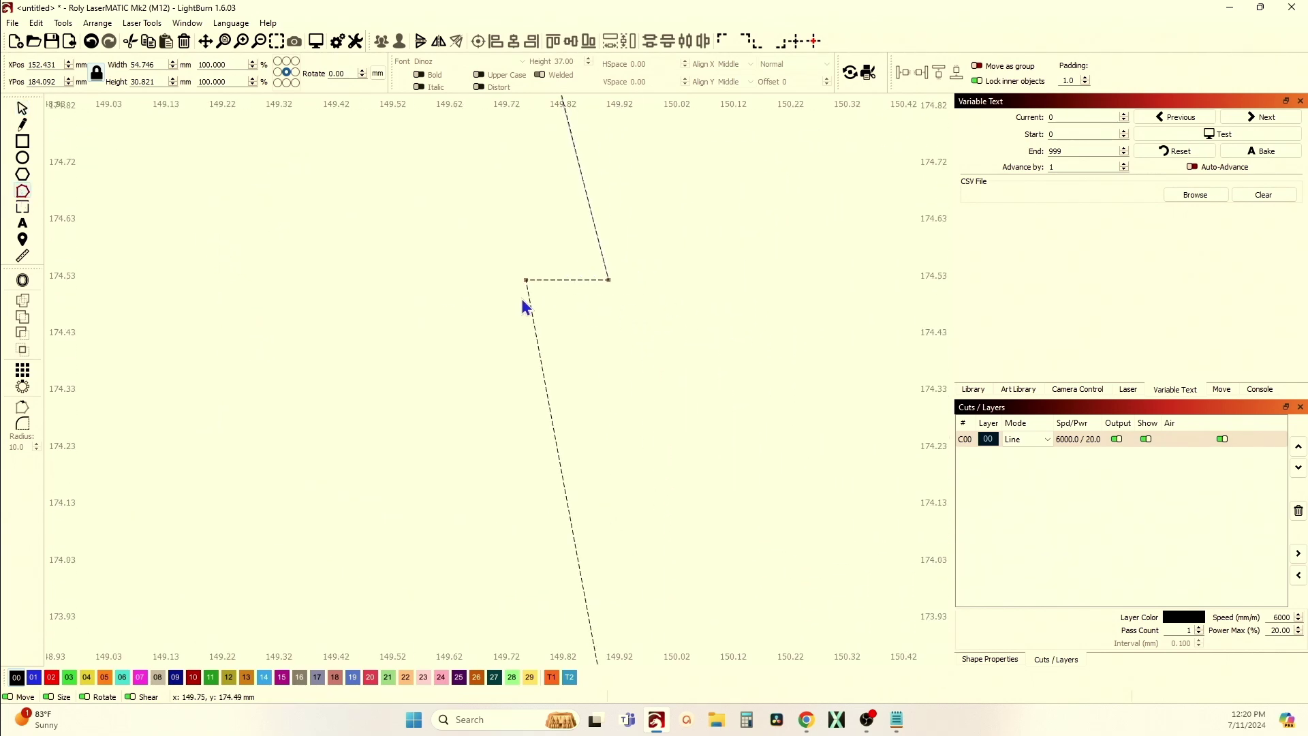
{"action": "scroll", "coordinate": [526, 305], "scroll_direction": "down", "scroll_amount": 3}
{"action": "scroll", "coordinate": [545, 291], "scroll_direction": "down", "scroll_amount": 5}
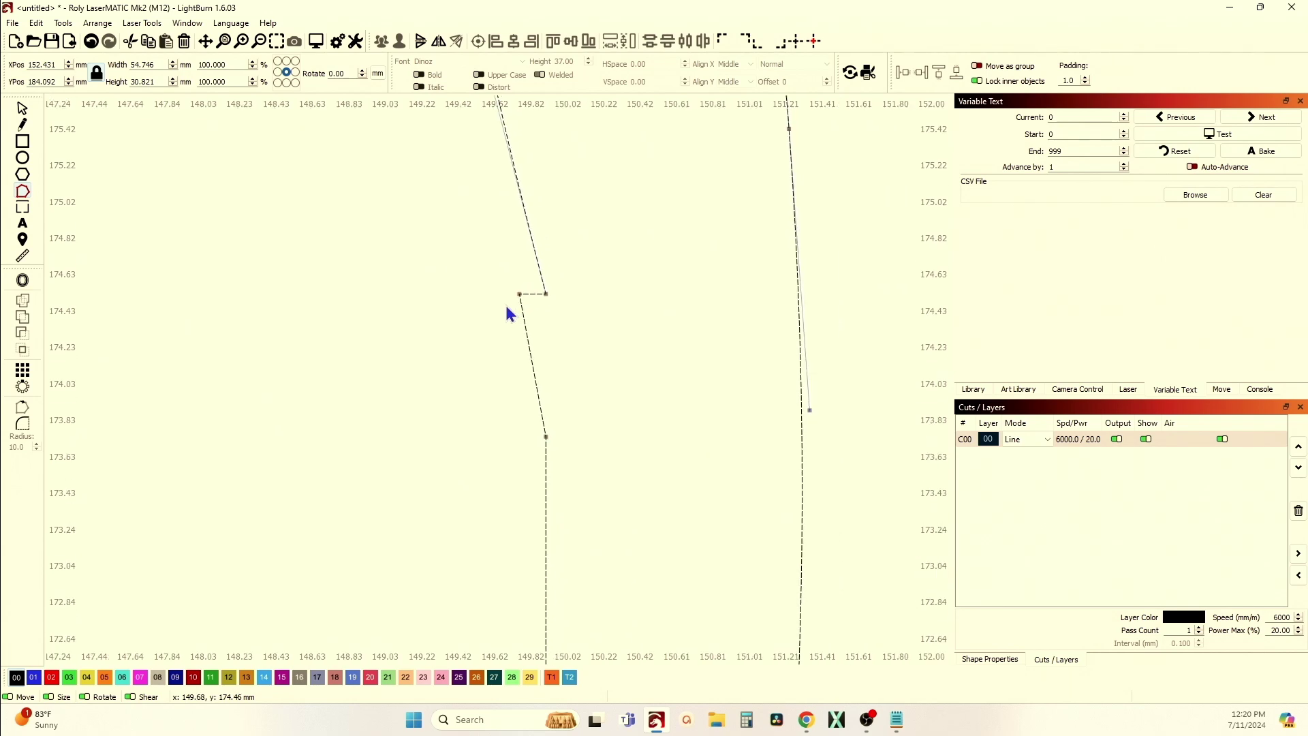
{"action": "left_click_drag", "start_coordinate": [493, 293], "coordinate": [517, 311]}
{"action": "key", "text": "Delete"}
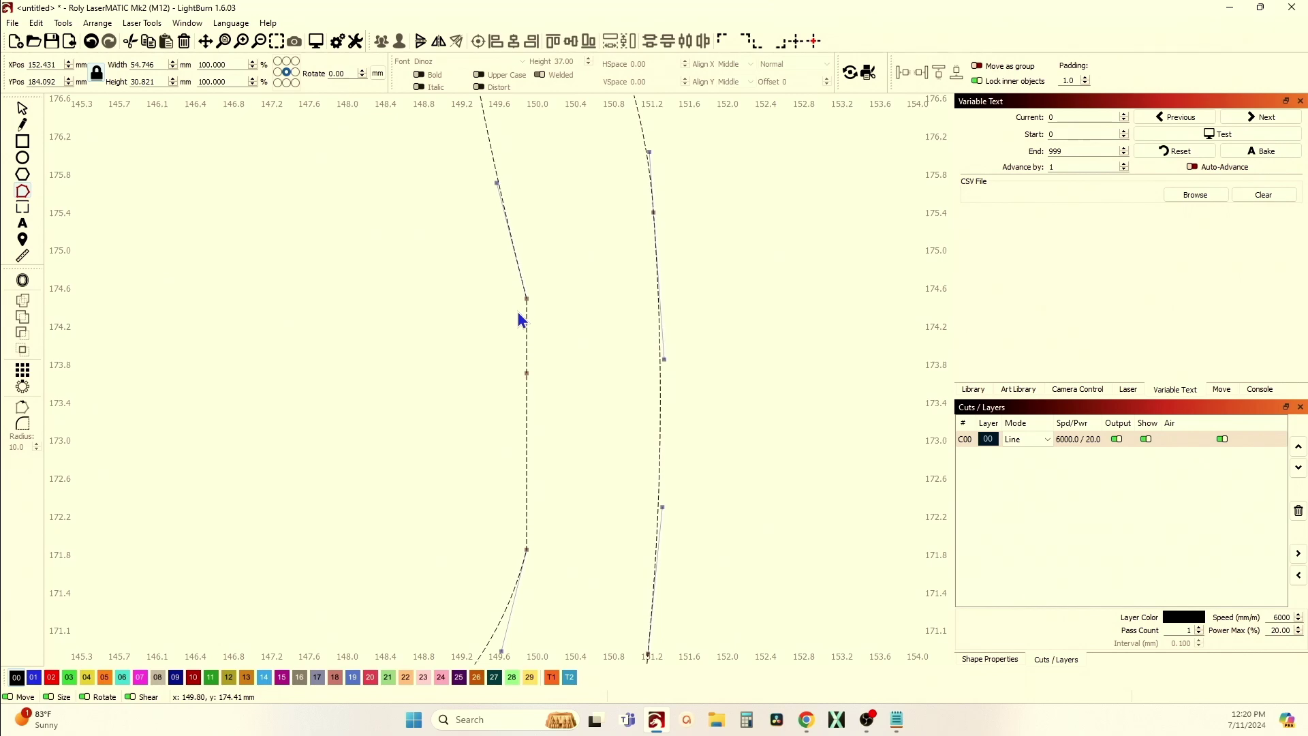
Move the corner node on the middle leg's right side slightly up and left to smooth the line, and finish node editing
{"action": "scroll", "coordinate": [522, 320], "scroll_direction": "down", "scroll_amount": 4}
{"action": "scroll", "coordinate": [489, 346], "scroll_direction": "up", "scroll_amount": 6}
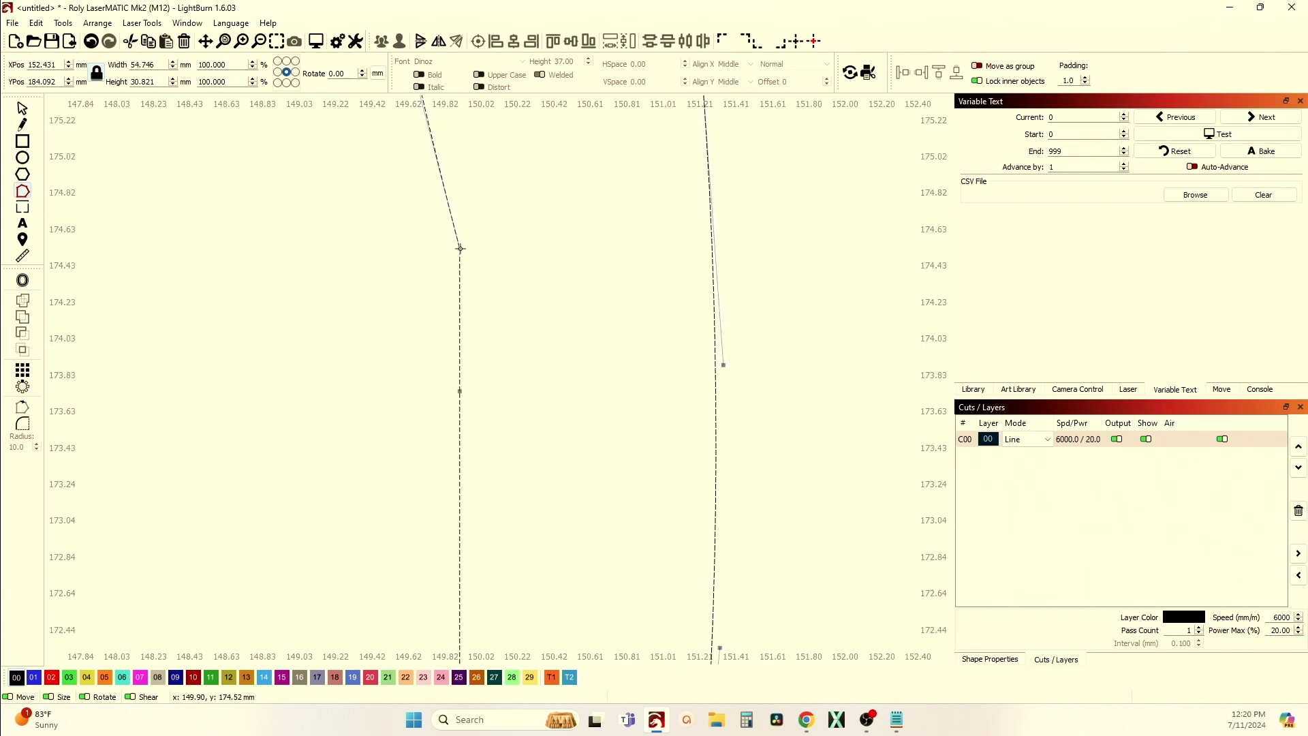
{"action": "left_click_drag", "start_coordinate": [460, 249], "coordinate": [442, 236]}
{"action": "scroll", "coordinate": [441, 230], "scroll_direction": "down", "scroll_amount": 8}
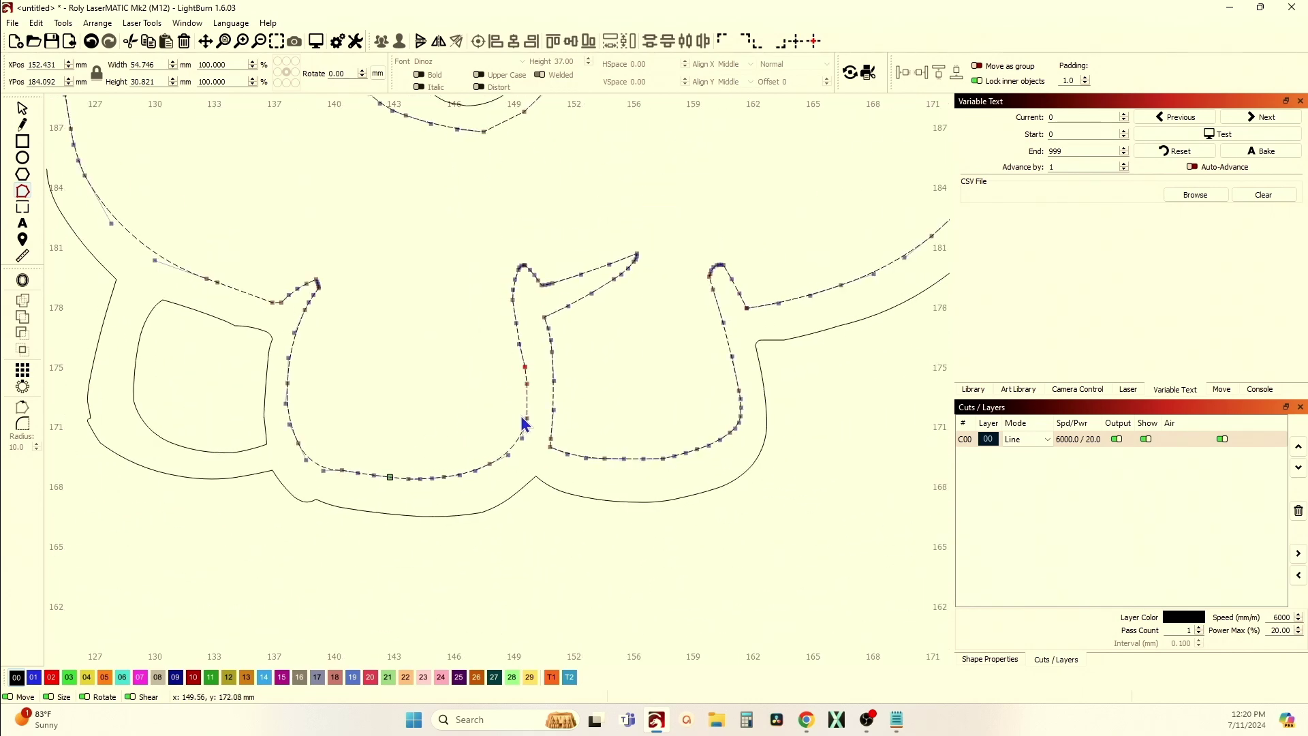
{"action": "left_click", "coordinate": [22, 109]}
{"action": "left_click", "coordinate": [103, 134]}
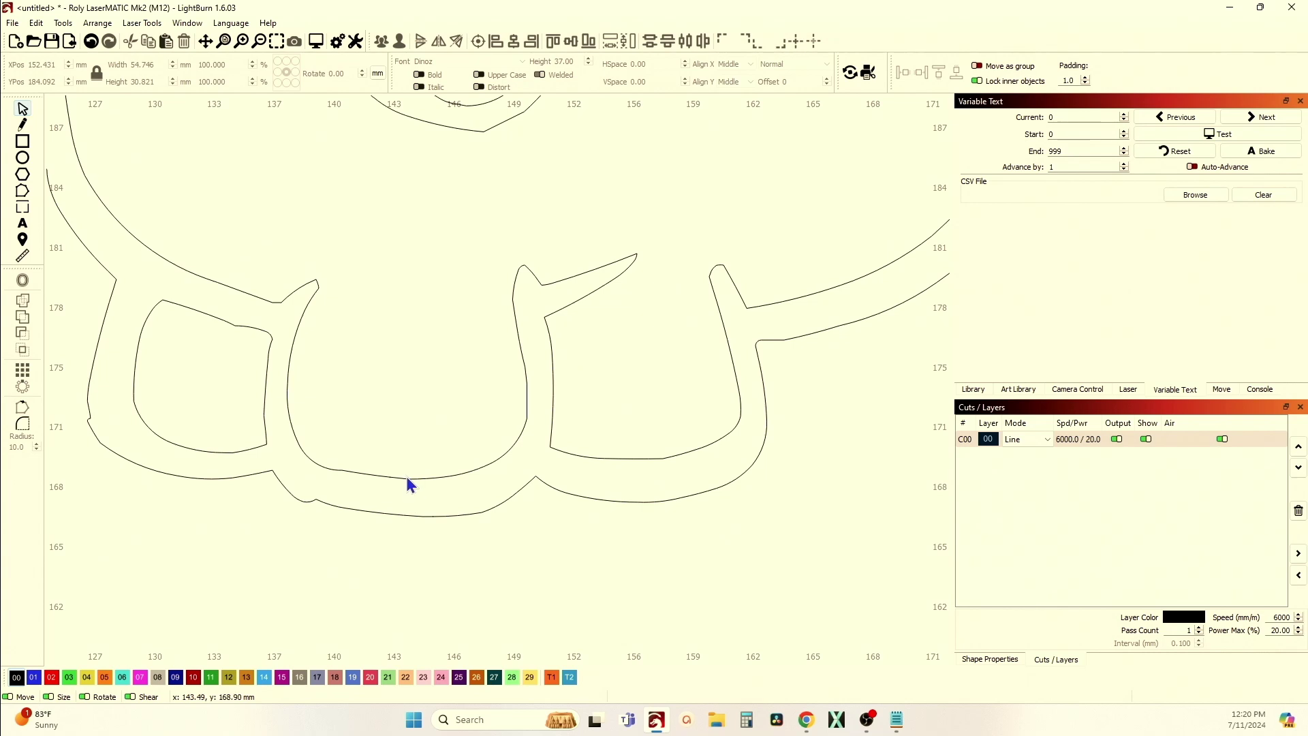
Open Optimize Shapes for the dinosaur's outer outline, keeping the notch on the left foot in view beside the dialog
{"action": "left_click", "coordinate": [194, 481]}
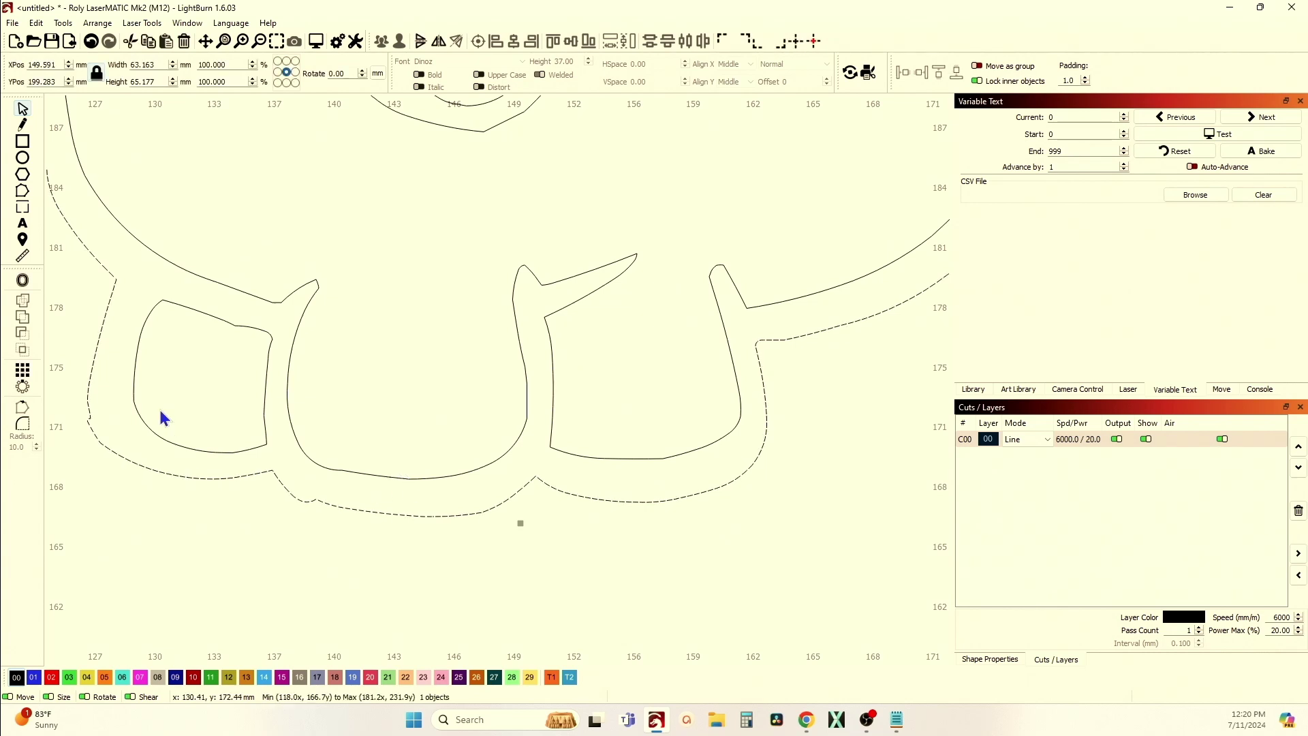
{"action": "left_click", "coordinate": [37, 25]}
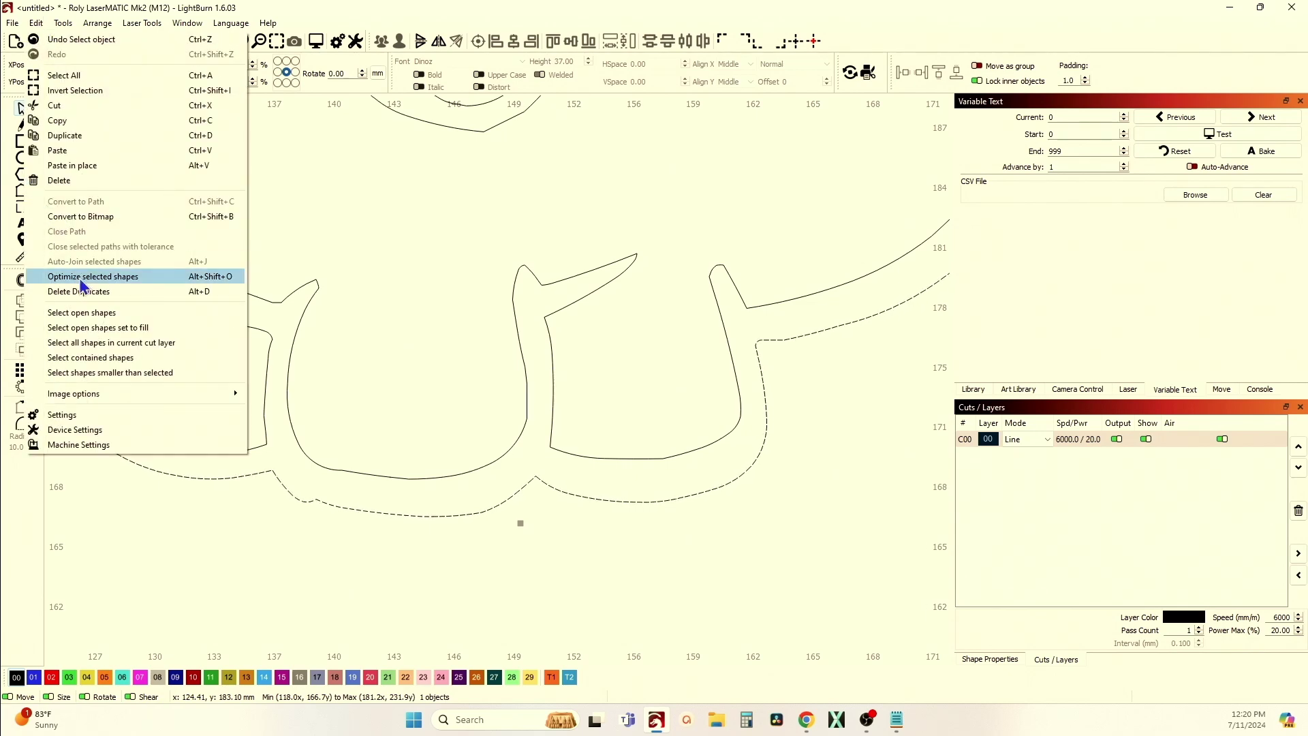
{"action": "left_click", "coordinate": [189, 554]}
{"action": "scroll", "coordinate": [187, 557], "scroll_direction": "up", "scroll_amount": 5}
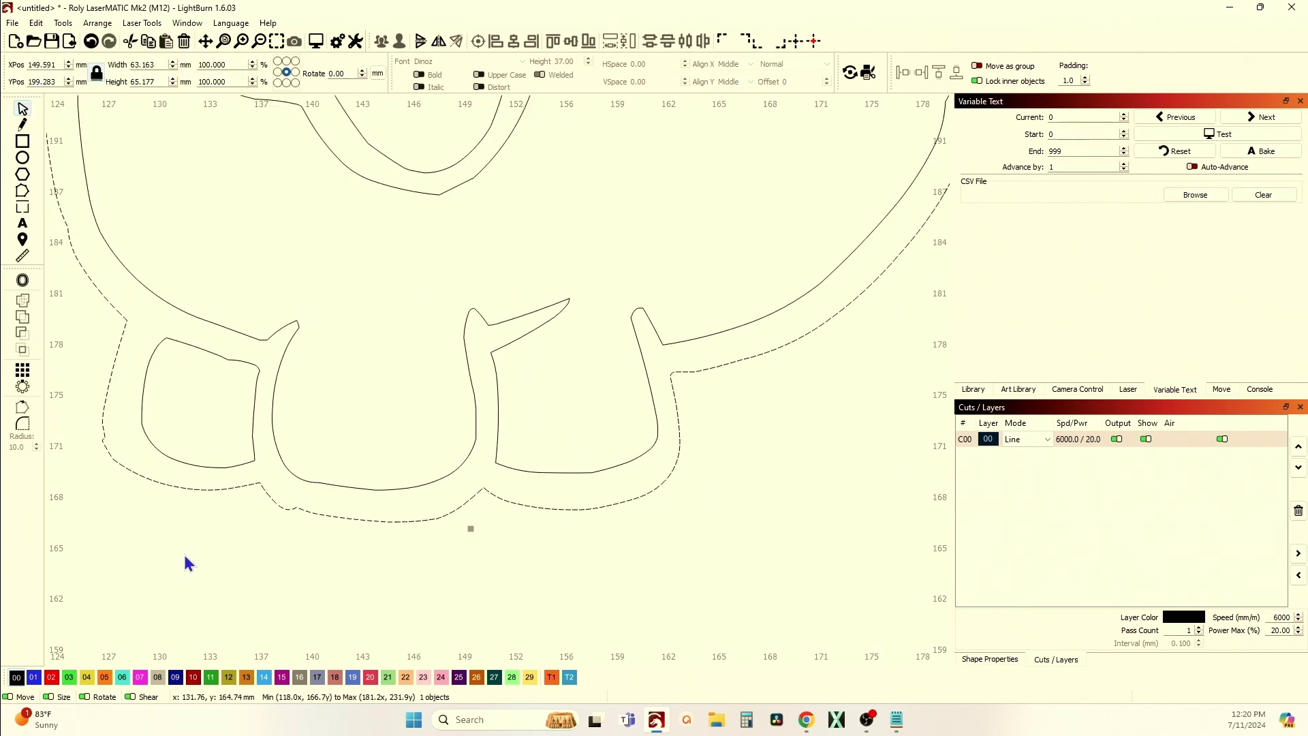
{"action": "scroll", "coordinate": [566, 407], "scroll_direction": "up", "scroll_amount": 3}
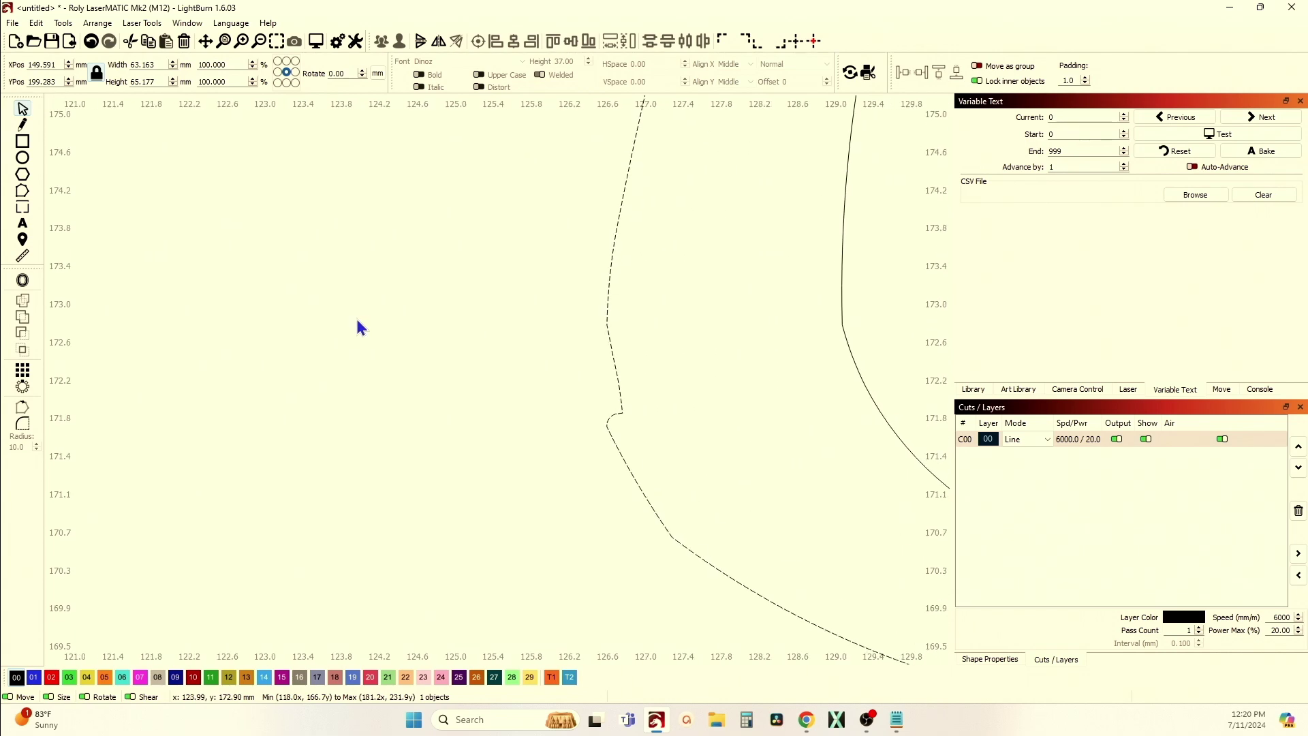
{"action": "left_click", "coordinate": [96, 72]}
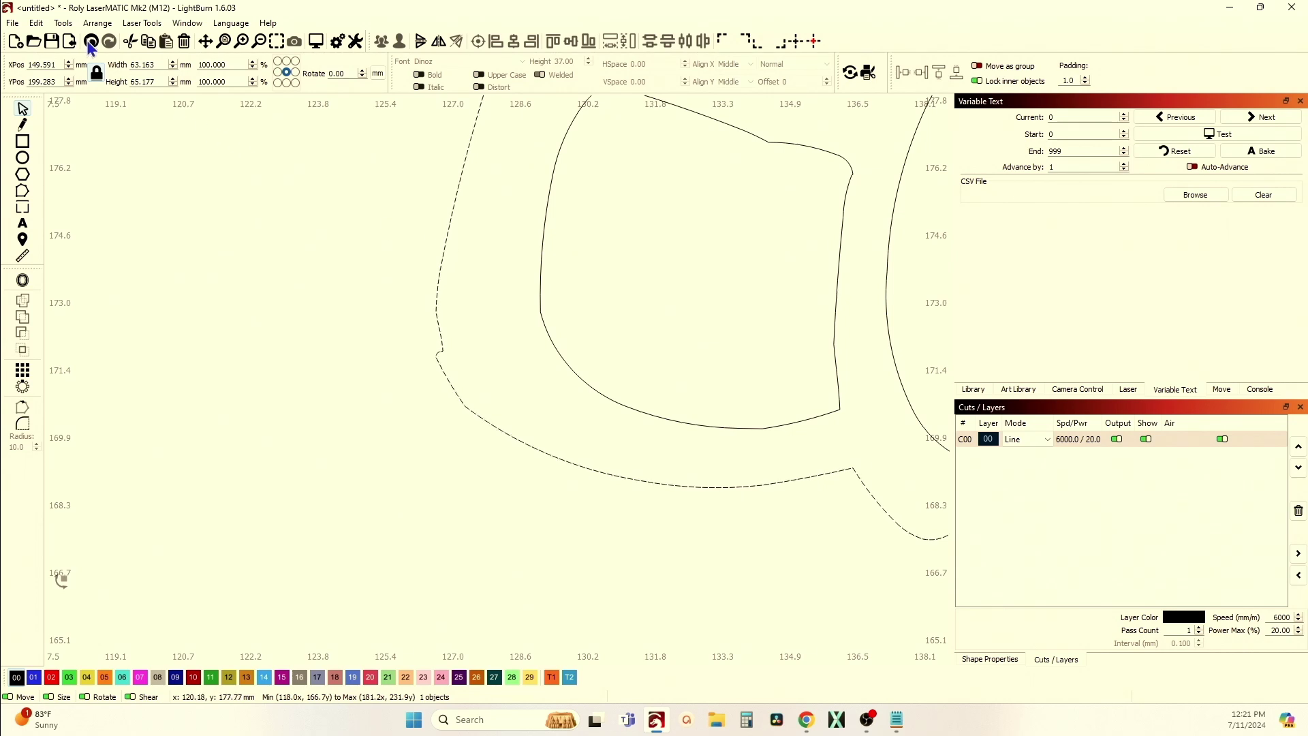
{"action": "left_click", "coordinate": [37, 24]}
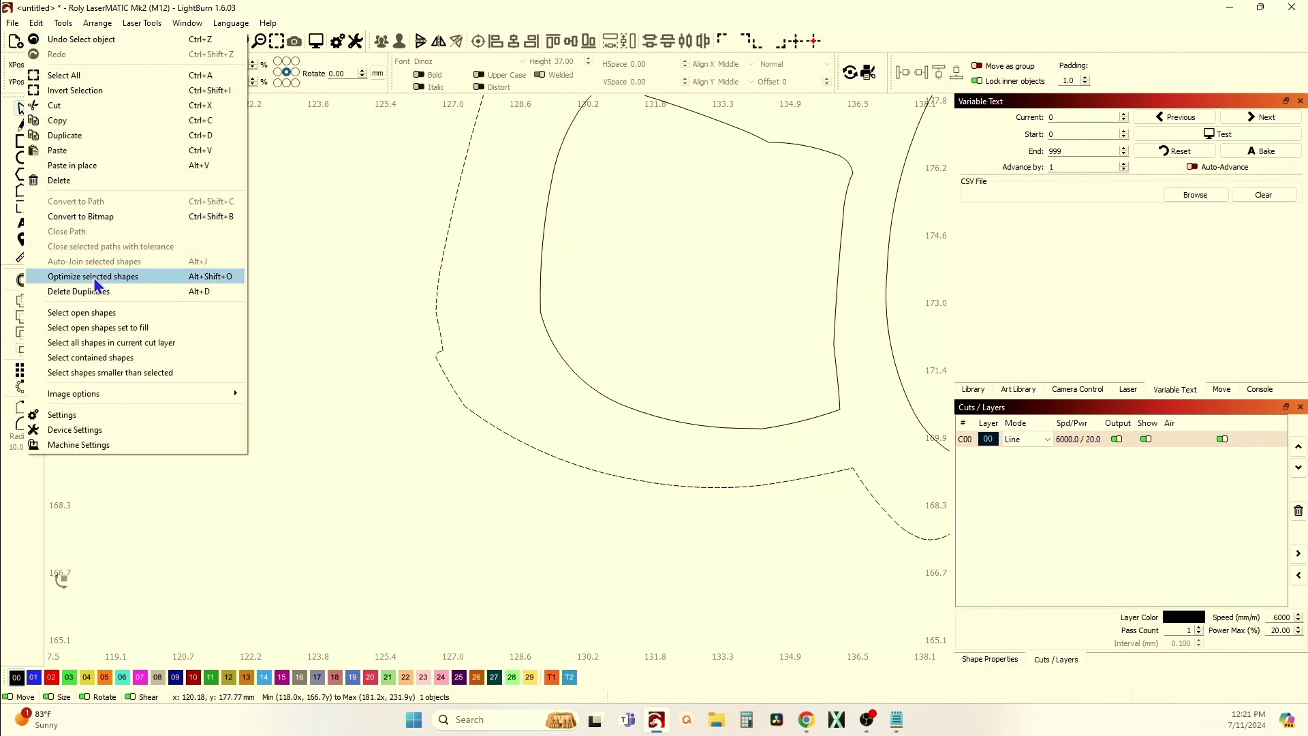
{"action": "left_click", "coordinate": [95, 277]}
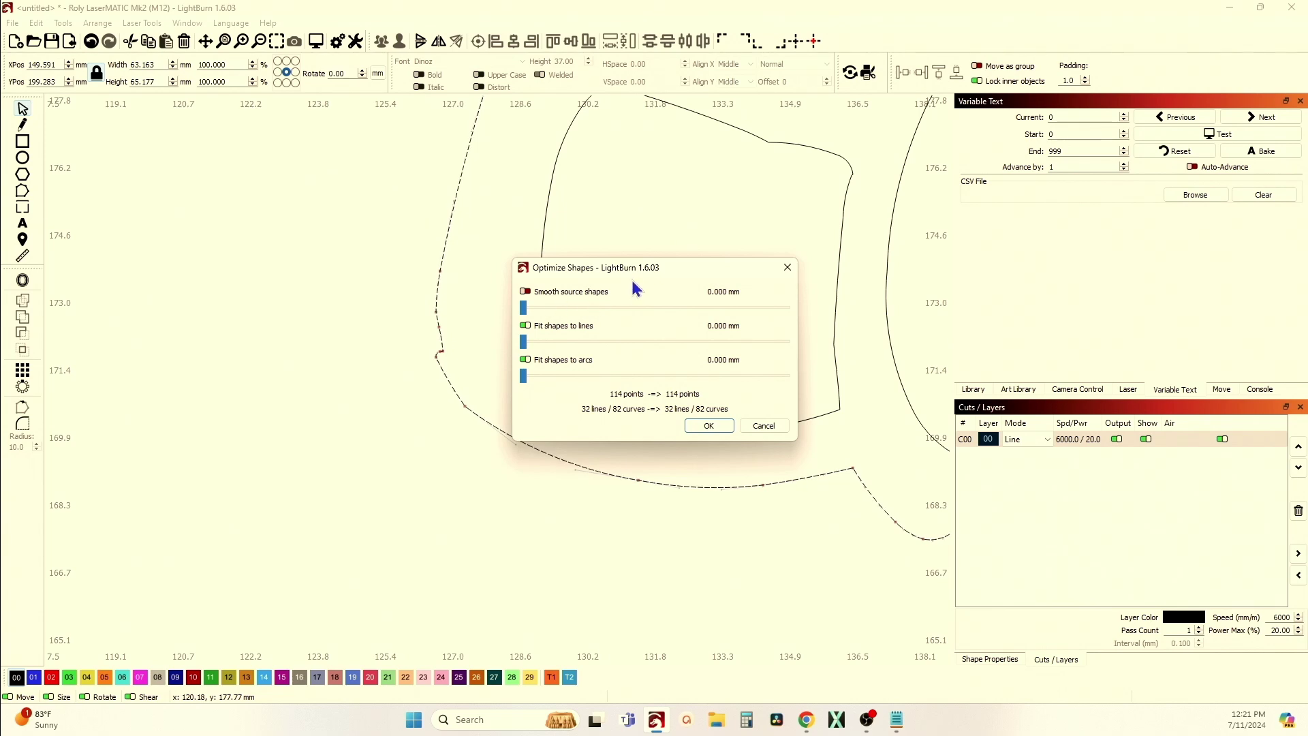
{"action": "left_click_drag", "start_coordinate": [635, 273], "coordinate": [213, 132]}
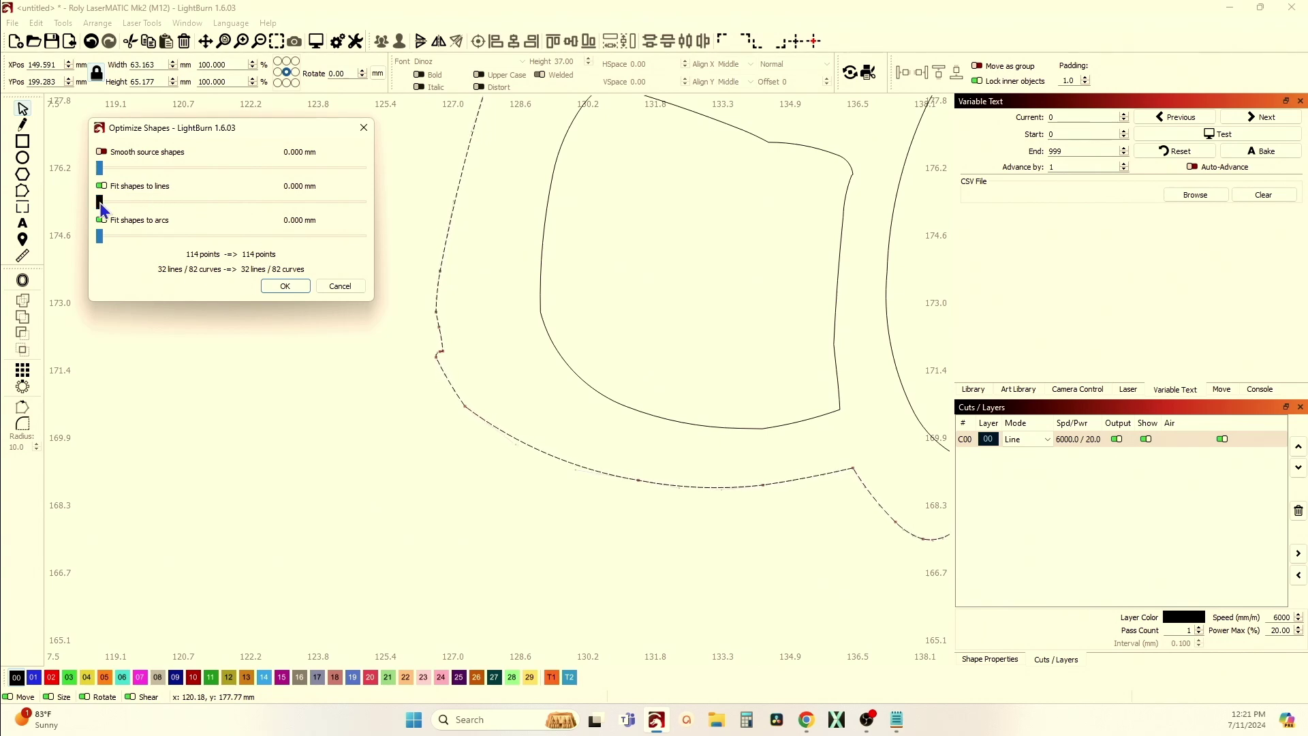
Try fitting the outline to lines at 0.400 mm, and to arcs at 0.400 mm and 0.160 mm
{"action": "left_click_drag", "start_coordinate": [101, 206], "coordinate": [404, 221]}
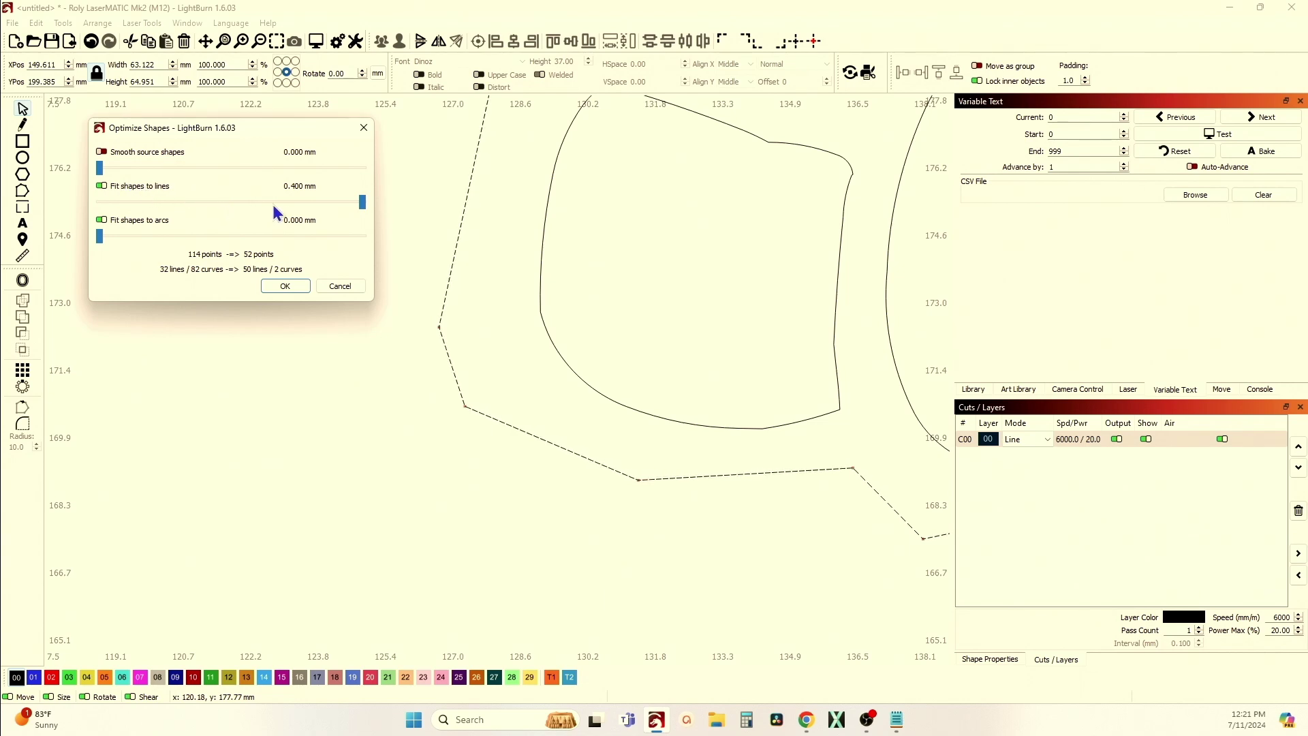
{"action": "left_click_drag", "start_coordinate": [366, 208], "coordinate": [367, 245]}
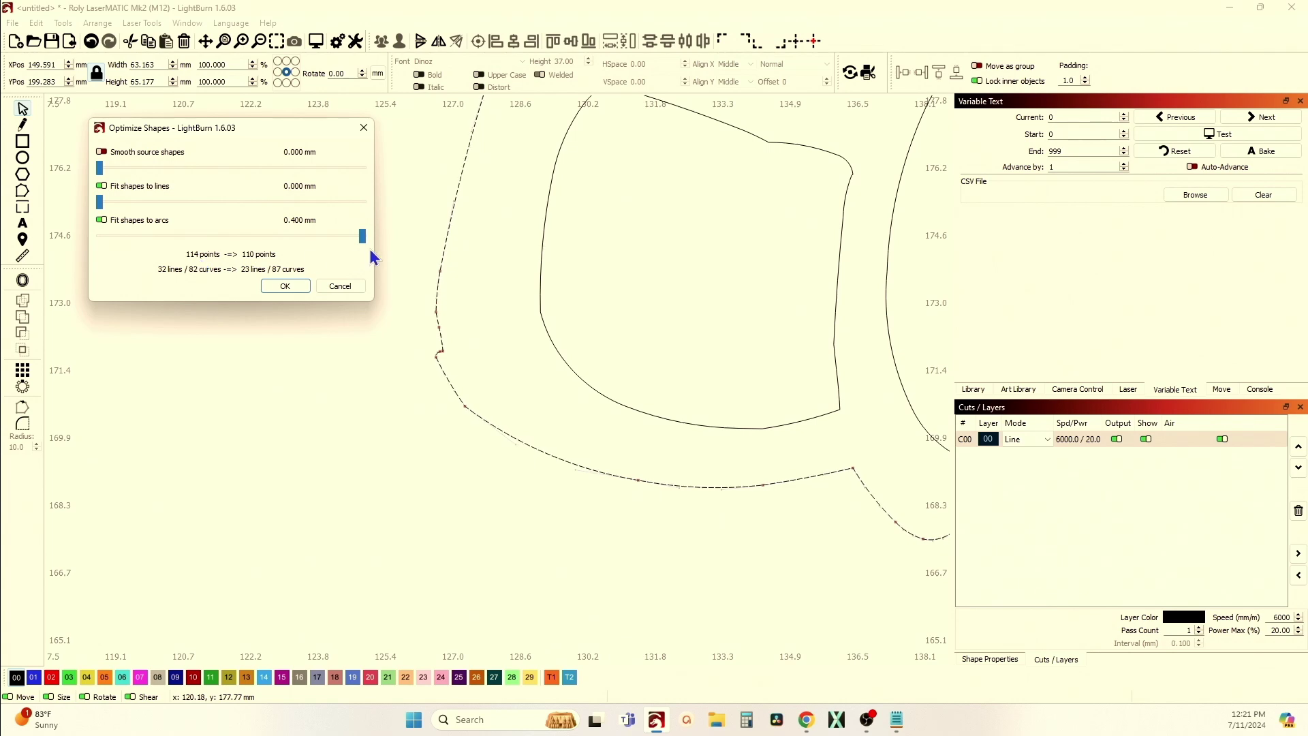
{"action": "left_click_drag", "start_coordinate": [357, 240], "coordinate": [222, 241]}
Try line-fit tolerances of 0.192, 0.400 and 0.266 mm on the outline, and reset both line and arc fitting to 0.000 mm
{"action": "left_click_drag", "start_coordinate": [100, 202], "coordinate": [207, 252]}
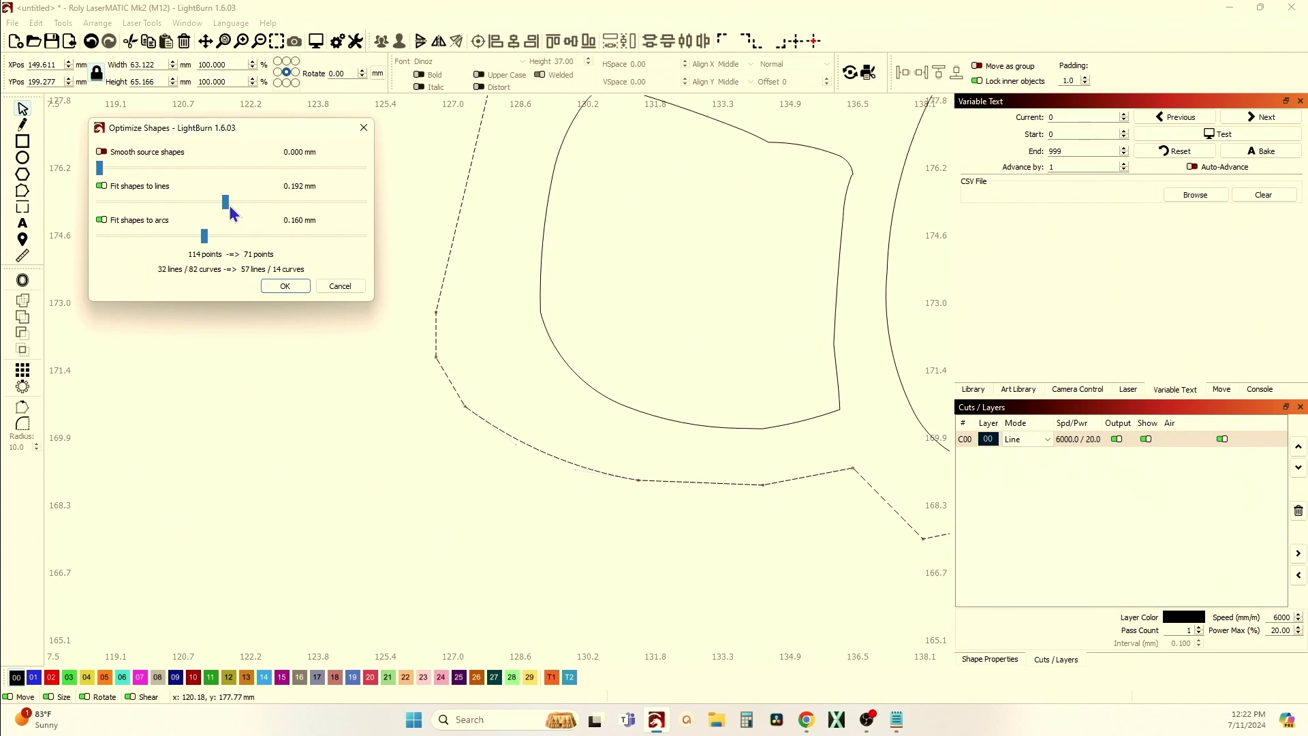
{"action": "key", "text": "Left"}
{"action": "left_click_drag", "start_coordinate": [220, 202], "coordinate": [375, 206]}
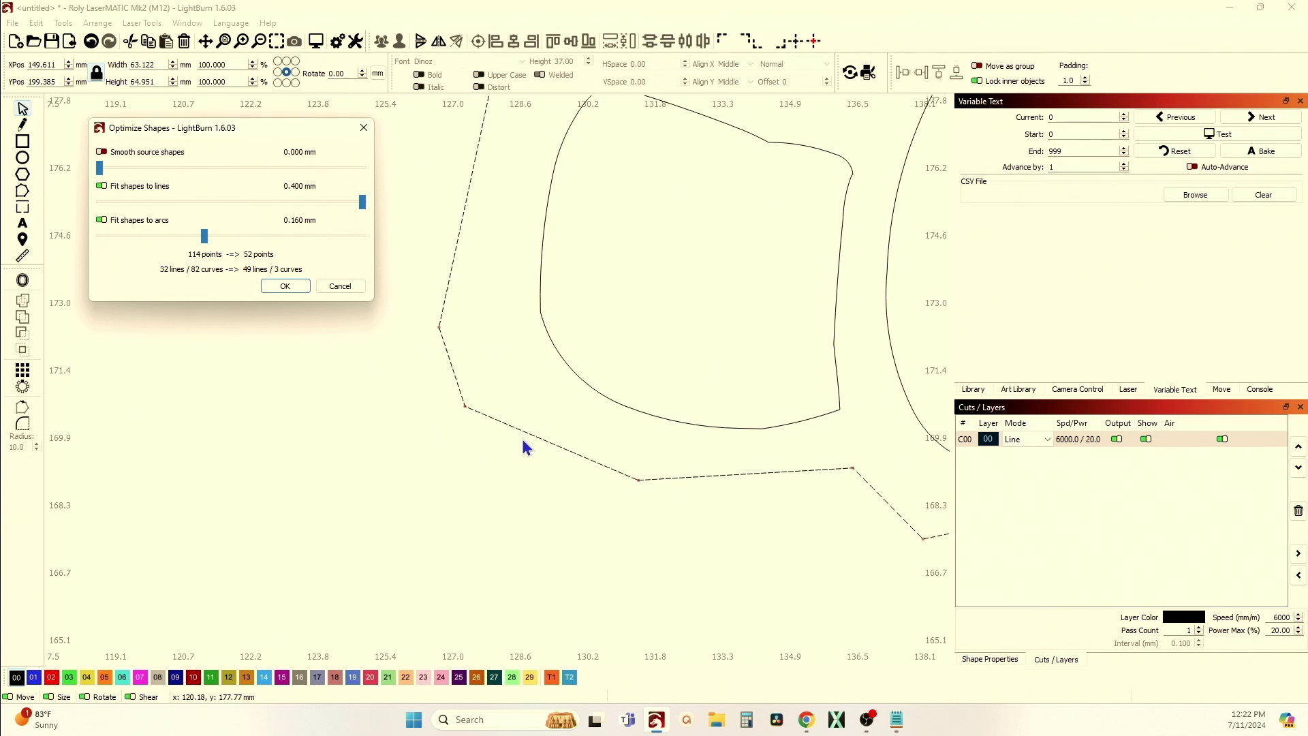
{"action": "left_click_drag", "start_coordinate": [362, 203], "coordinate": [279, 215]}
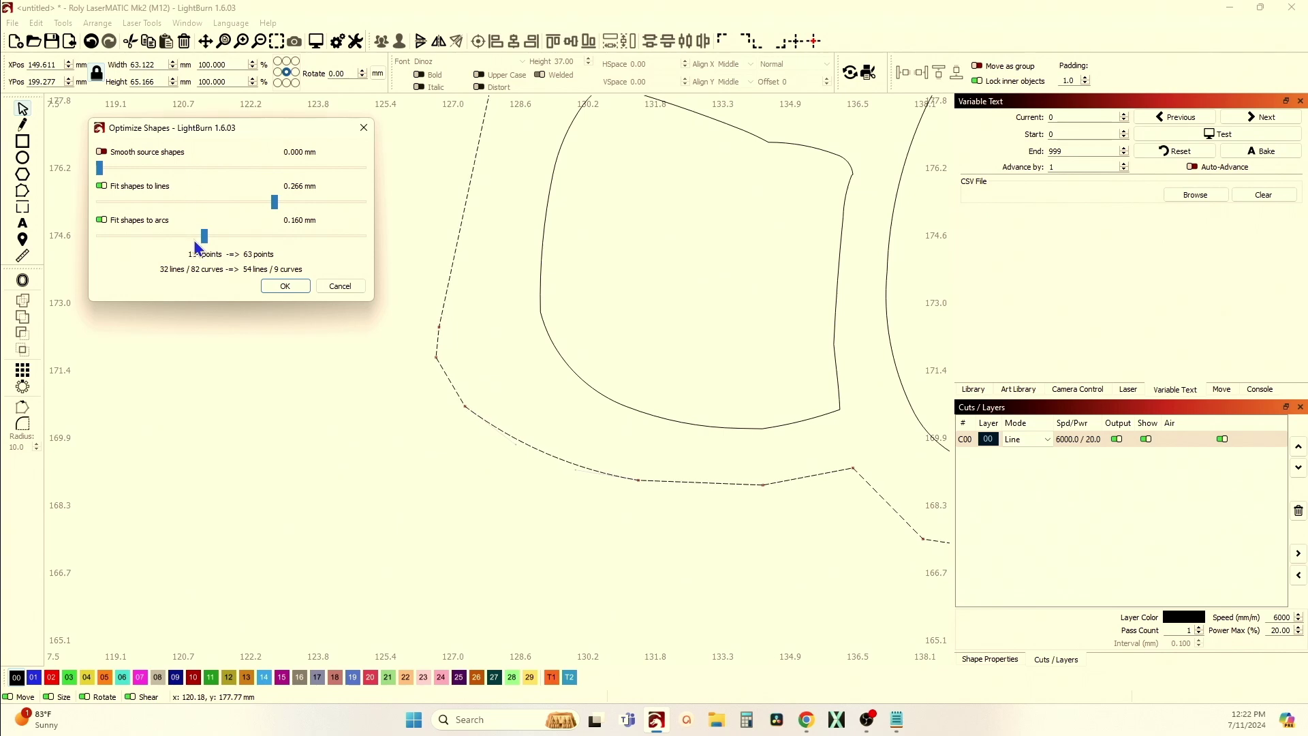
{"action": "left_click_drag", "start_coordinate": [204, 236], "coordinate": [55, 249]}
{"action": "left_click_drag", "start_coordinate": [275, 202], "coordinate": [96, 197]}
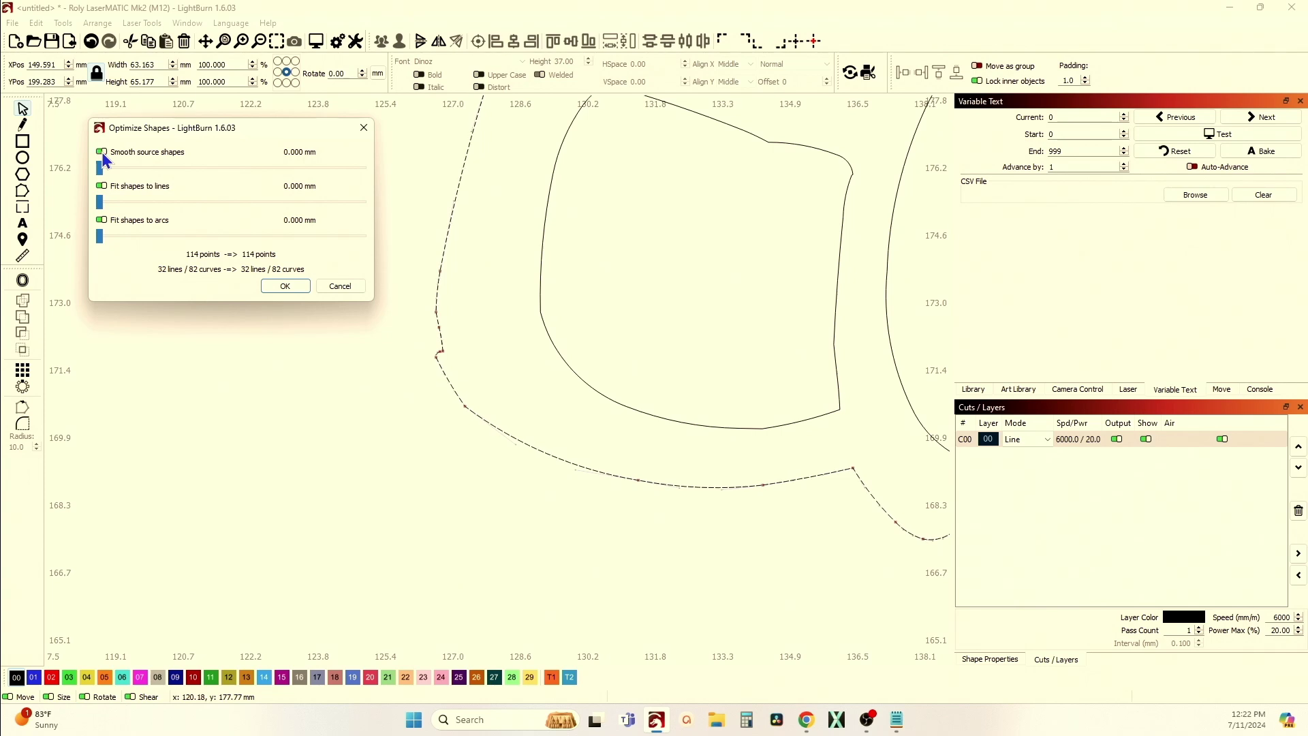
Smooth the outer outline at 2.600 mm, fit it to lines at 0.204 mm, fine-tune the arc fitting and apply the optimization
{"action": "left_click_drag", "start_coordinate": [101, 168], "coordinate": [235, 171]}
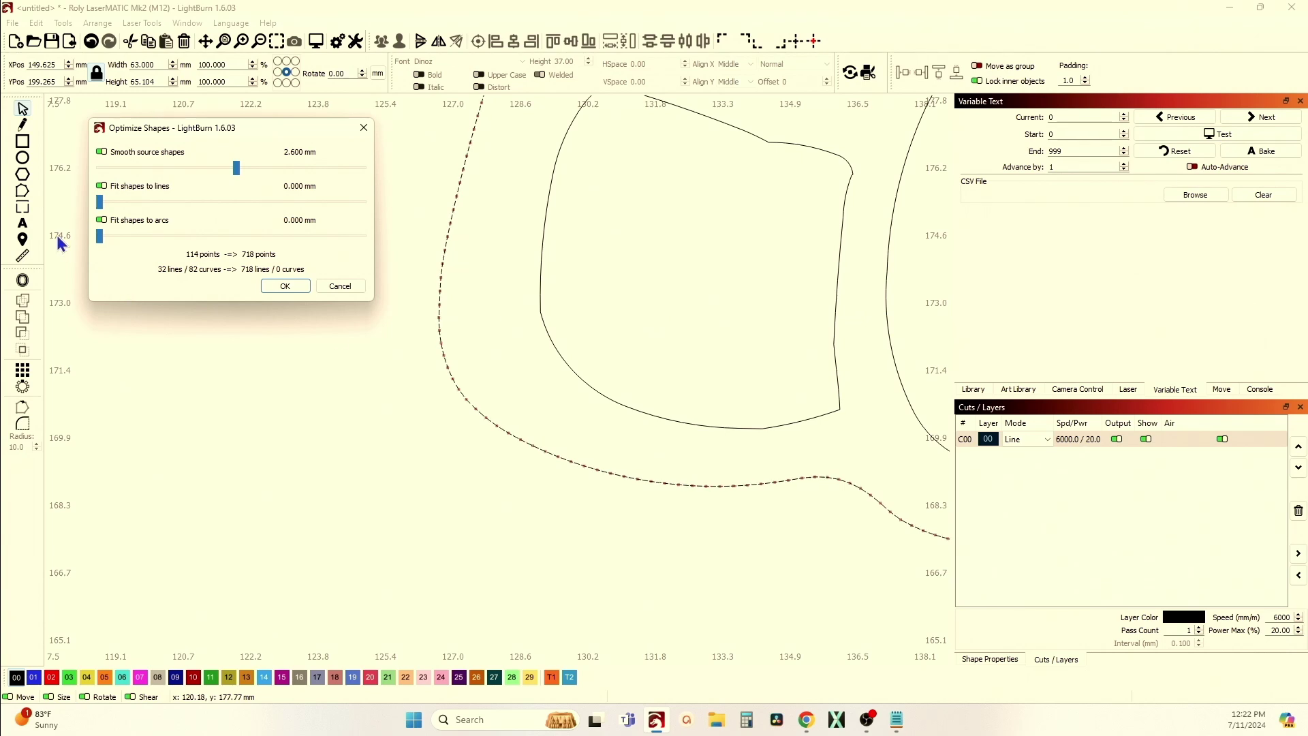
{"action": "left_click_drag", "start_coordinate": [100, 203], "coordinate": [174, 214]}
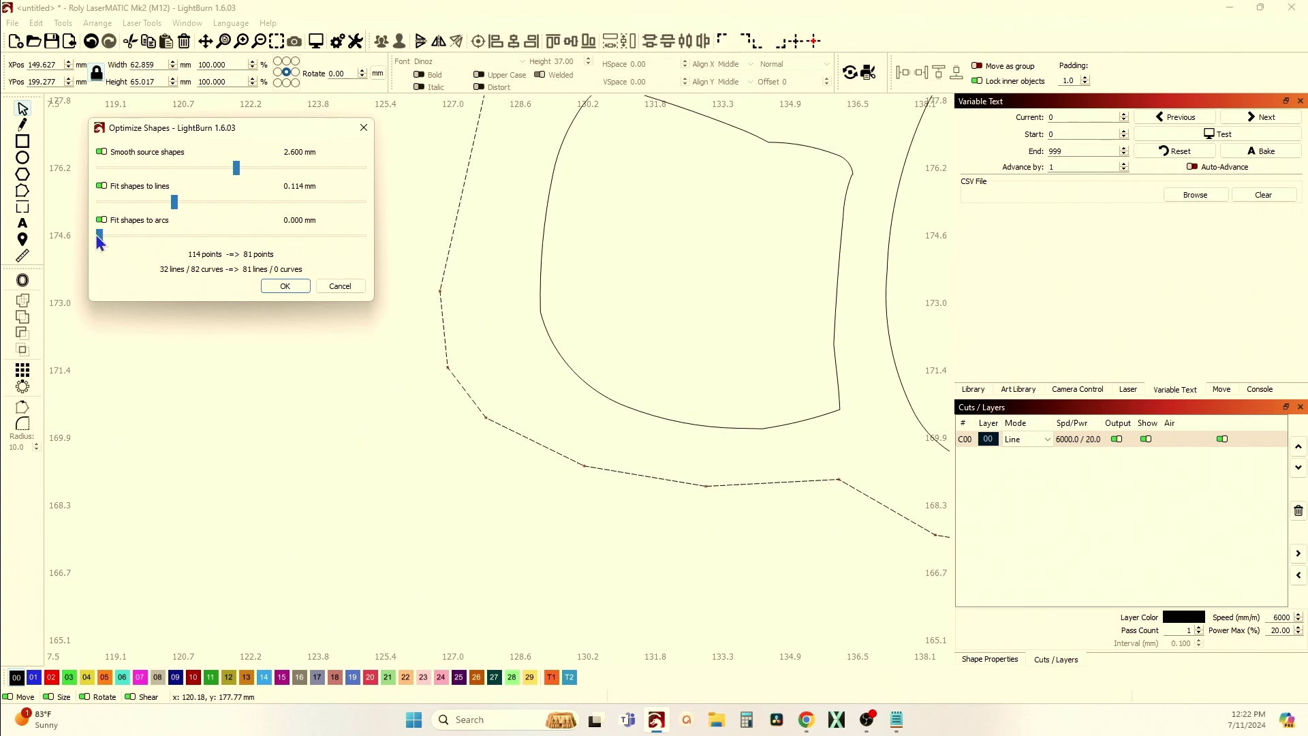
{"action": "left_click_drag", "start_coordinate": [100, 243], "coordinate": [250, 211]}
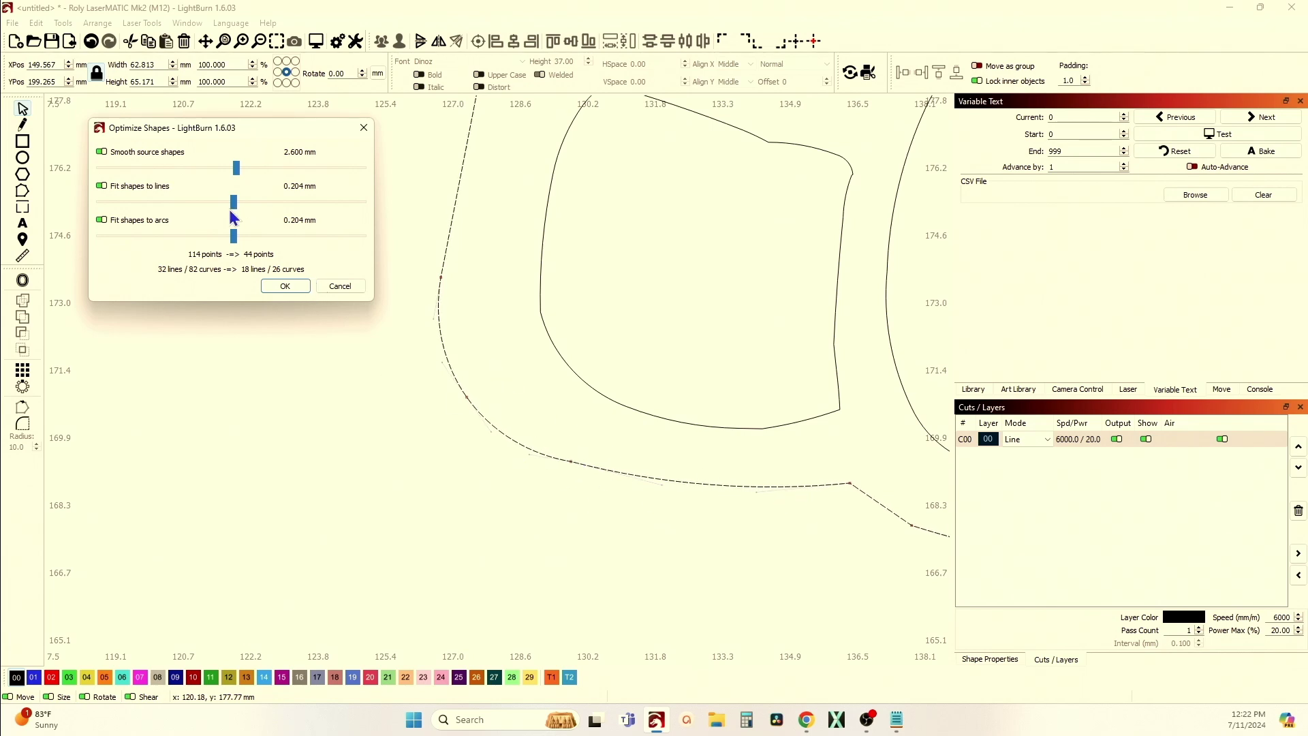
{"action": "mouse_move", "coordinate": [234, 236]}
{"action": "left_mouse_down"}
{"action": "mouse_move", "coordinate": [346, 245]}
{"action": "mouse_move", "coordinate": [241, 257]}
{"action": "left_mouse_up"}
{"action": "left_click", "coordinate": [285, 286]}
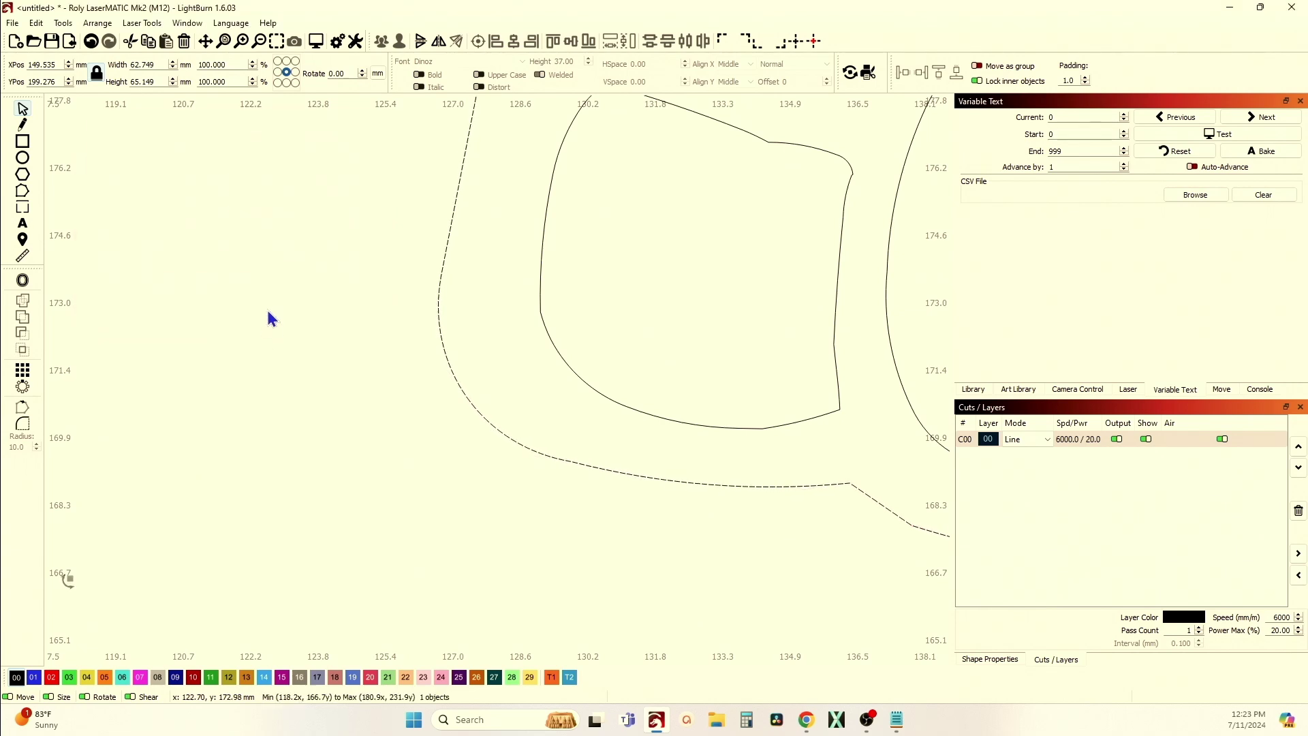
Select the dinosaur's inner head outline and open Optimize Shapes for it with source smoothing enabled, keeping the dialog clear of the head
{"action": "scroll", "coordinate": [269, 321], "scroll_direction": "down", "scroll_amount": 5}
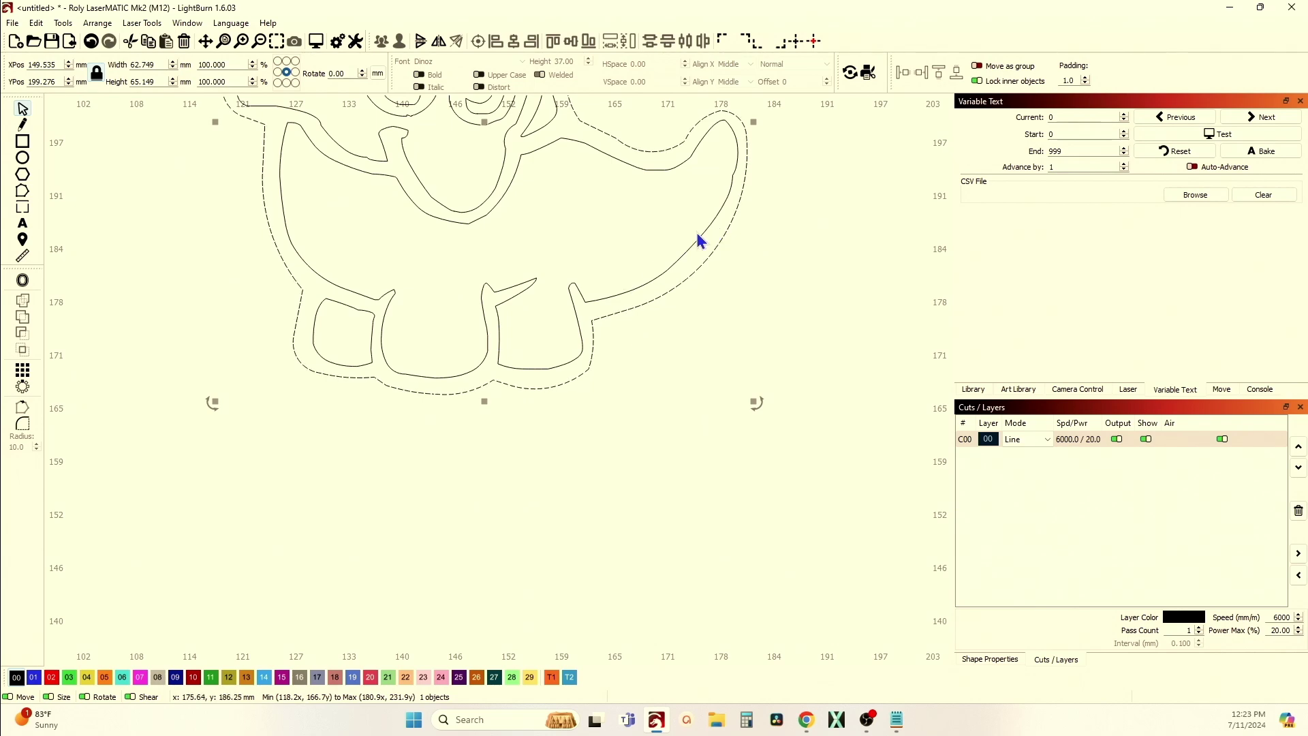
{"action": "scroll", "coordinate": [619, 430], "scroll_direction": "down", "scroll_amount": 3}
{"action": "scroll", "coordinate": [408, 198], "scroll_direction": "up", "scroll_amount": 3}
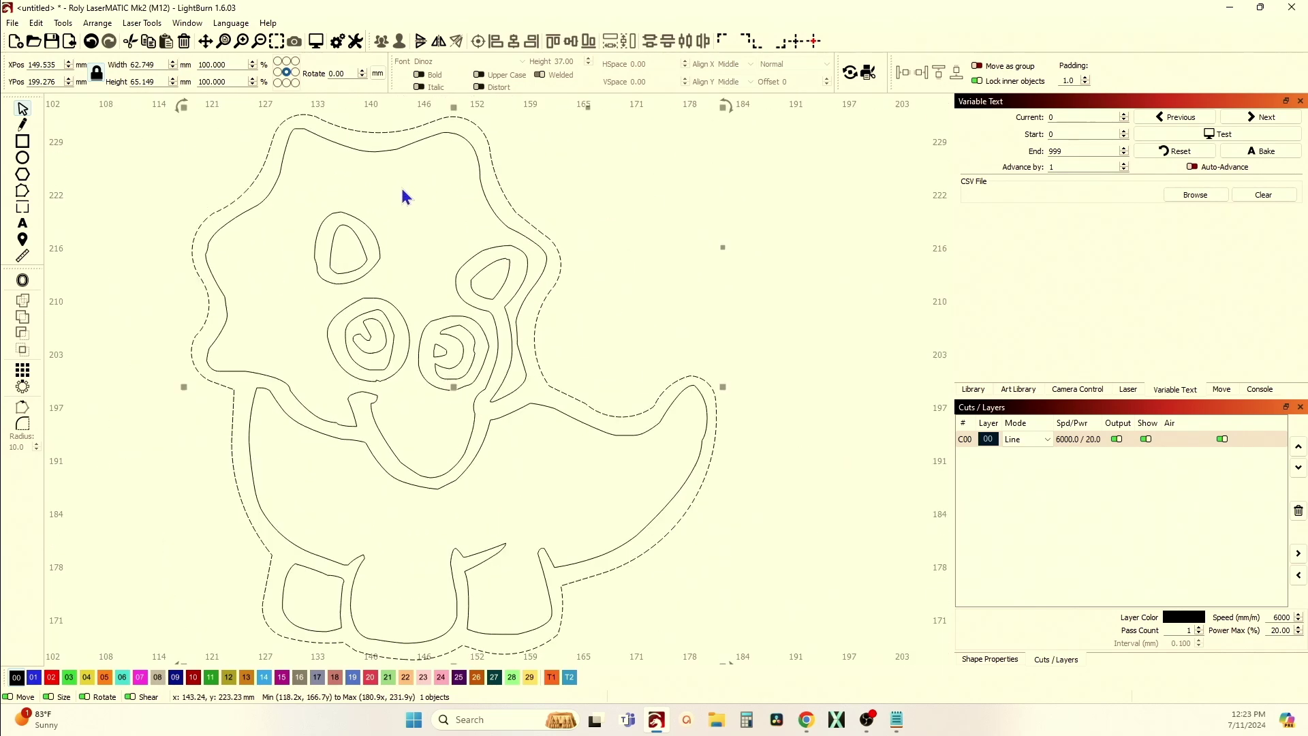
{"action": "scroll", "coordinate": [235, 256], "scroll_direction": "up", "scroll_amount": 4}
{"action": "scroll", "coordinate": [246, 265], "scroll_direction": "up", "scroll_amount": 3}
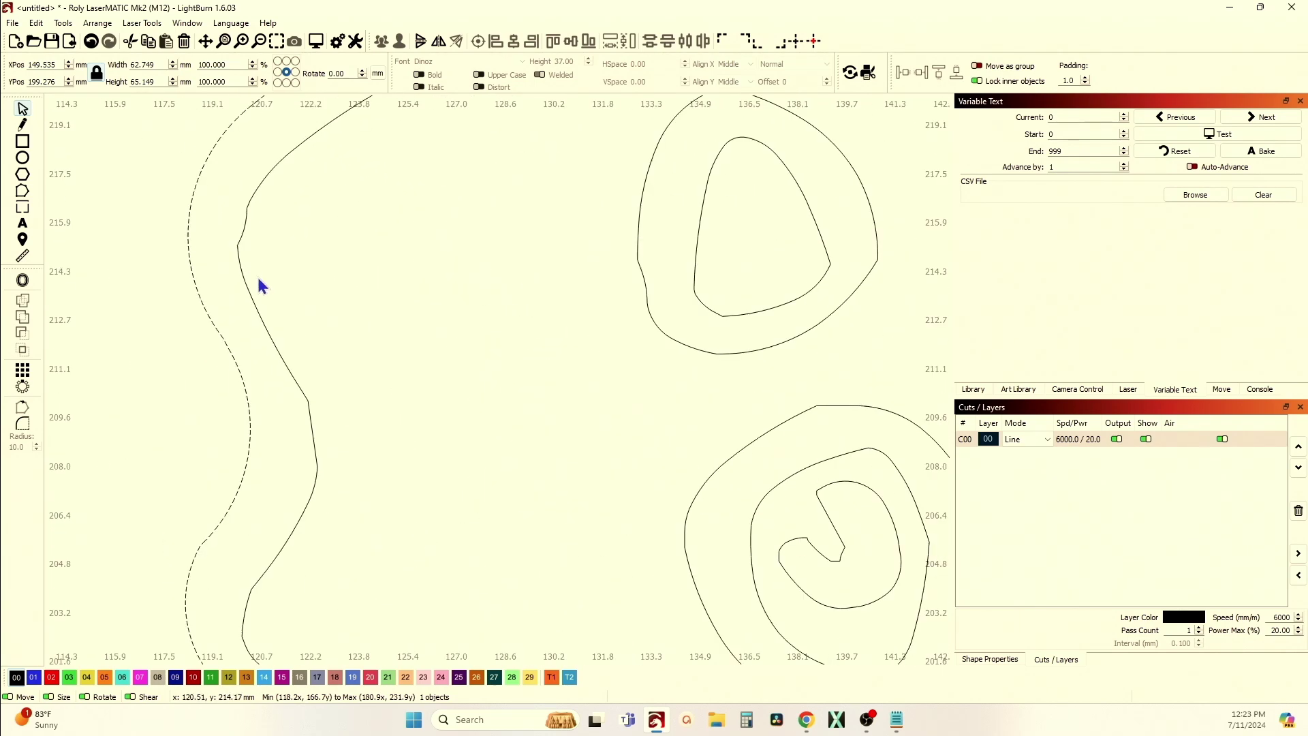
{"action": "left_click", "coordinate": [259, 311]}
{"action": "scroll", "coordinate": [259, 311], "scroll_direction": "down", "scroll_amount": 3}
{"action": "scroll", "coordinate": [259, 312], "scroll_direction": "down", "scroll_amount": 2}
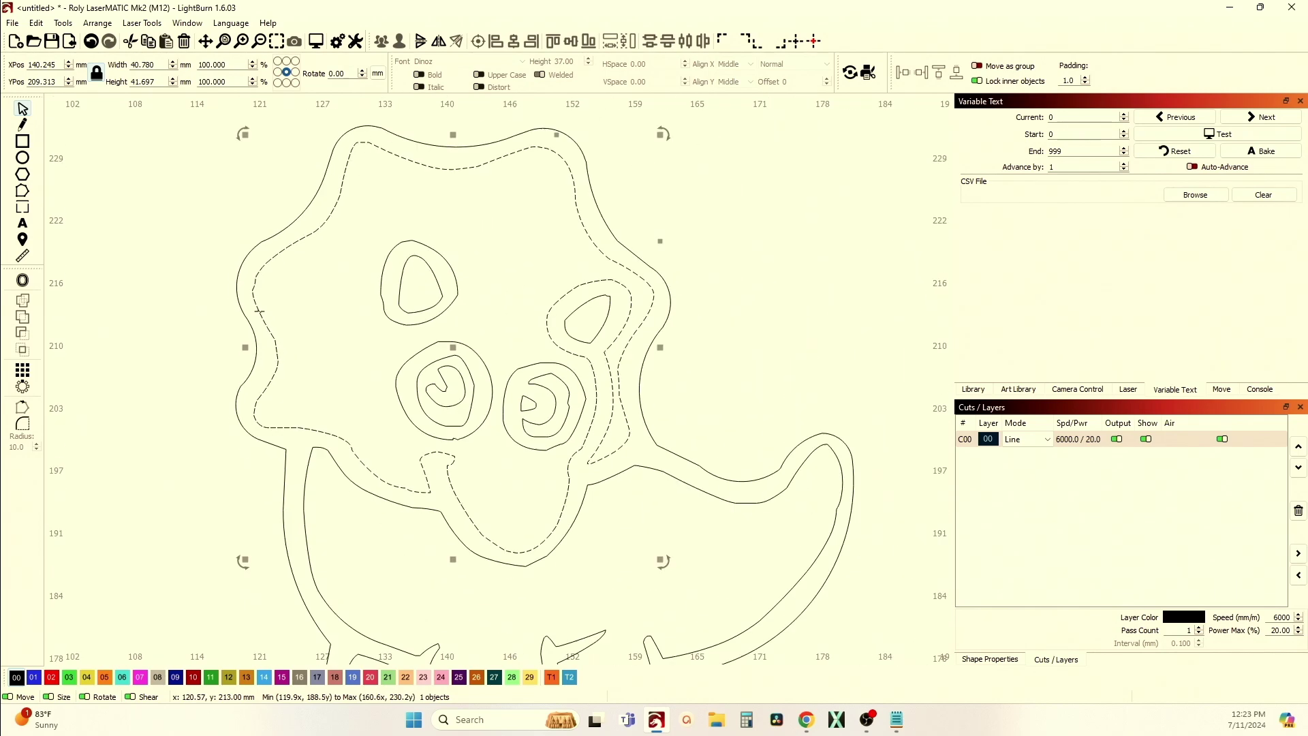
{"action": "left_click", "coordinate": [36, 23]}
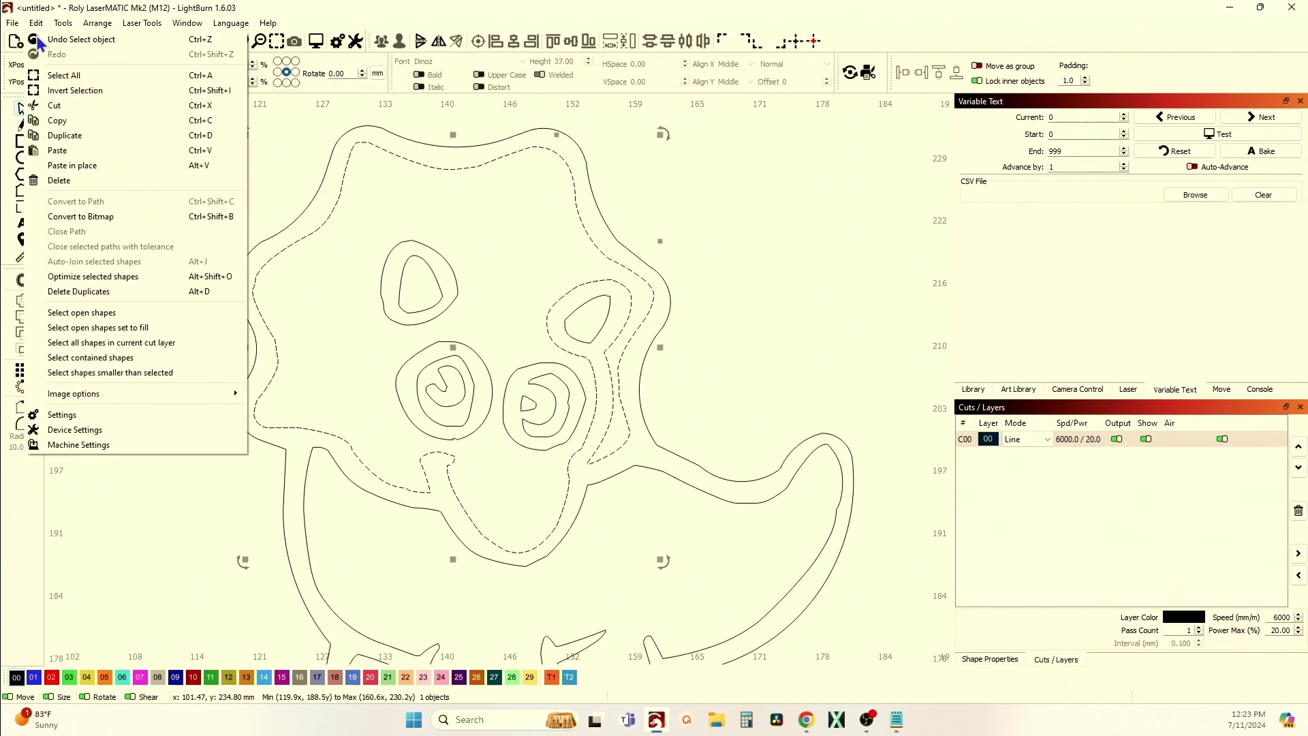
{"action": "left_click", "coordinate": [109, 276]}
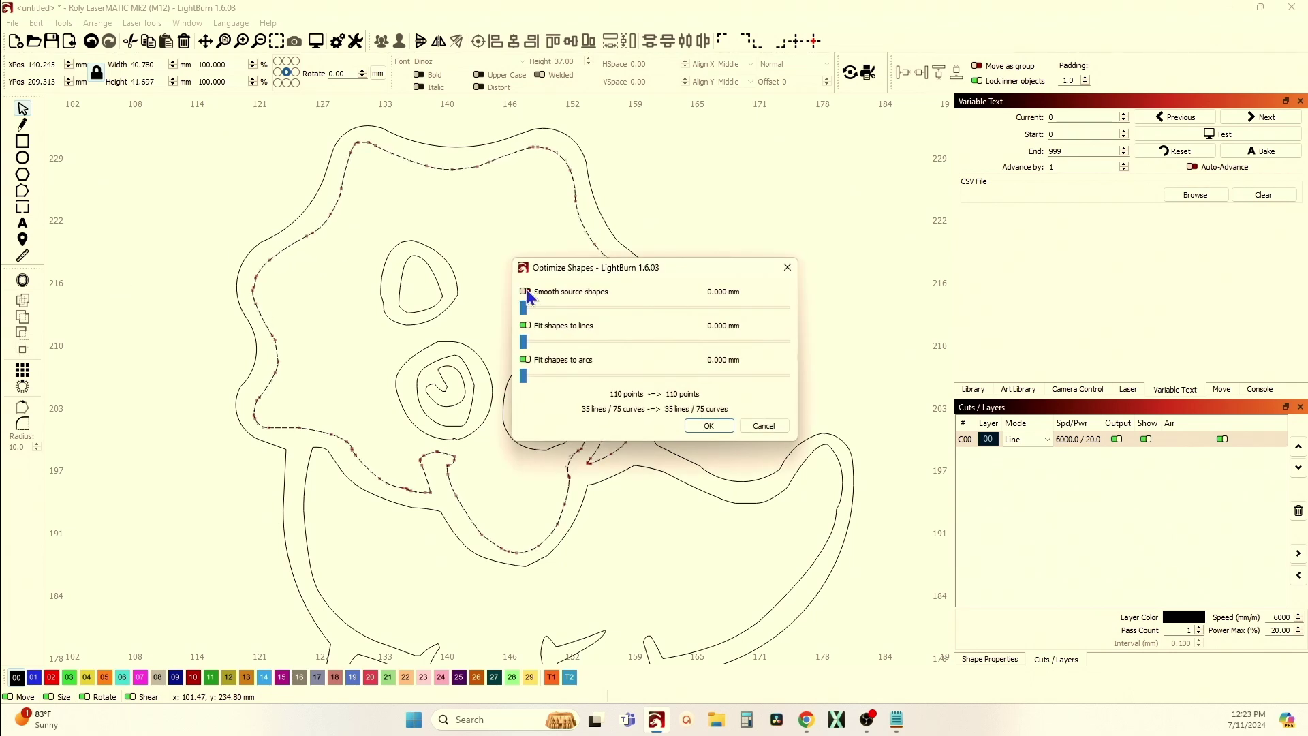
{"action": "left_click_drag", "start_coordinate": [595, 276], "coordinate": [765, 151]}
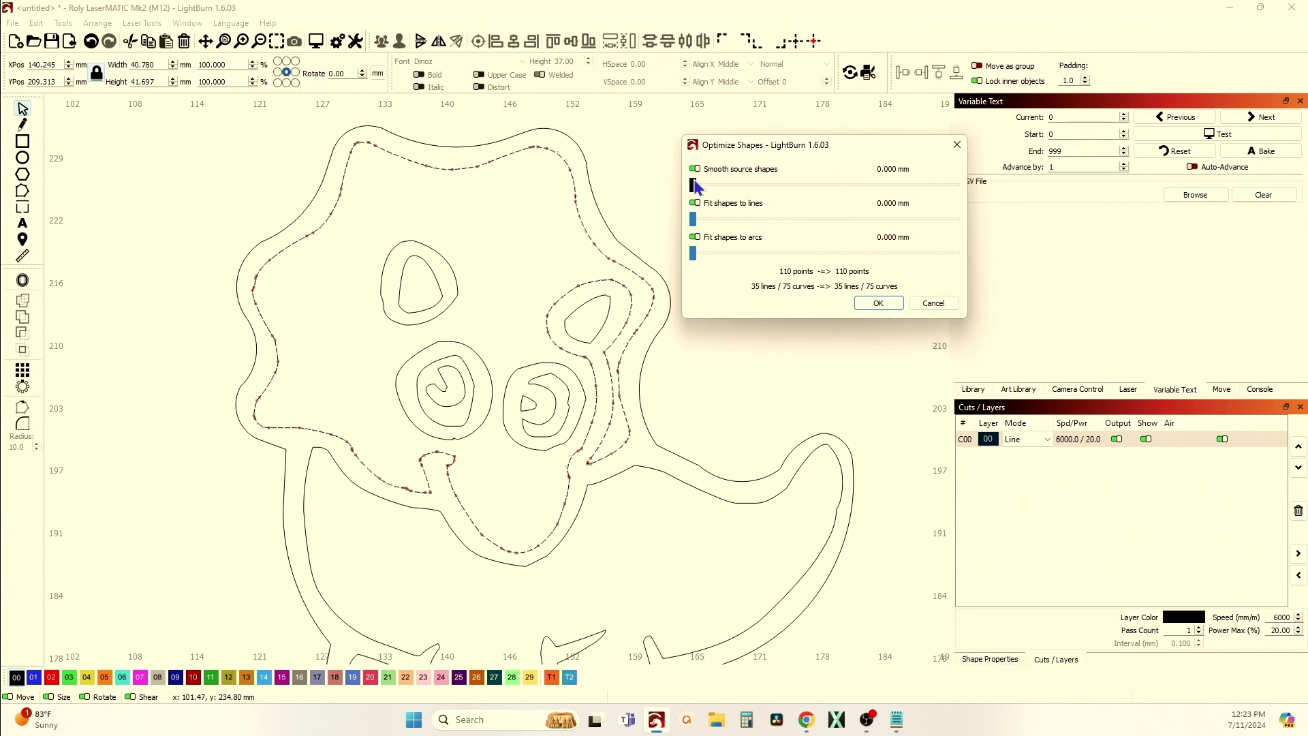
Optimize the head outline with 2.475 mm smoothing, 0.168 mm line fitting and 0.232 mm arc fitting
{"action": "left_click_drag", "start_coordinate": [695, 186], "coordinate": [825, 192]}
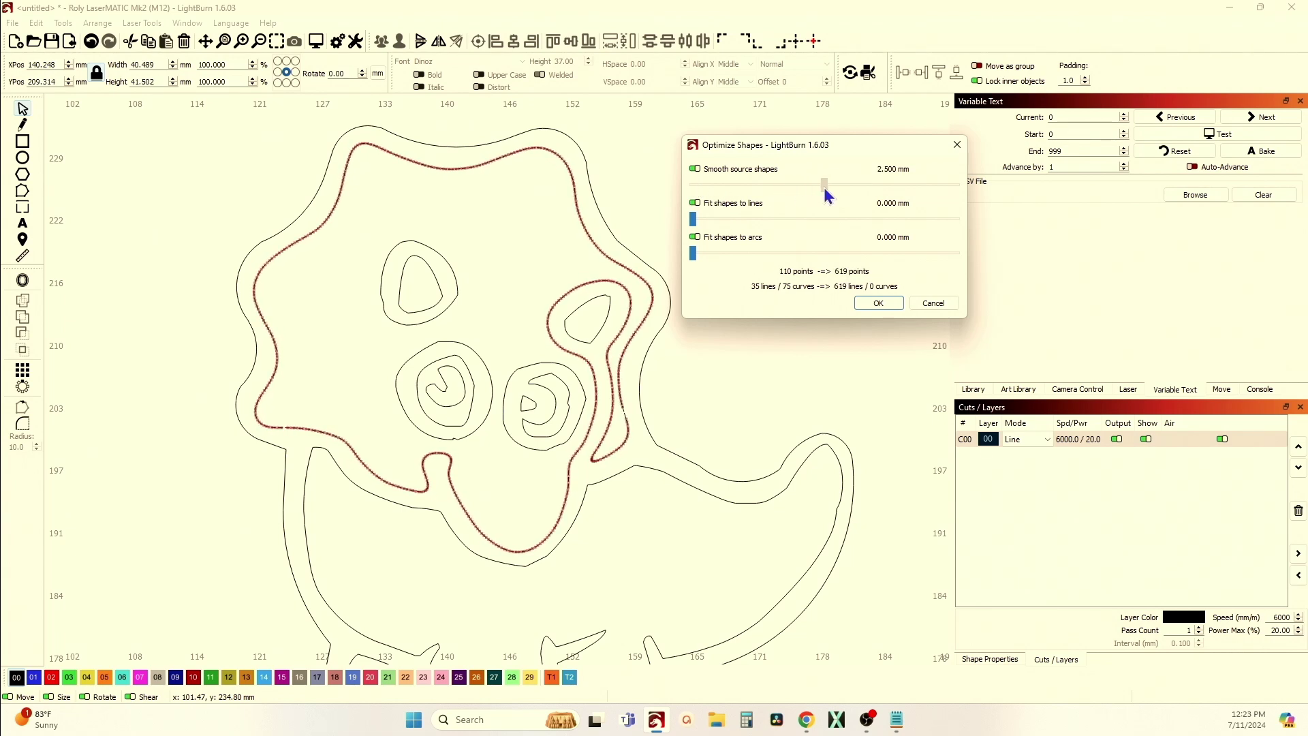
{"action": "left_click_drag", "start_coordinate": [825, 190], "coordinate": [825, 190]}
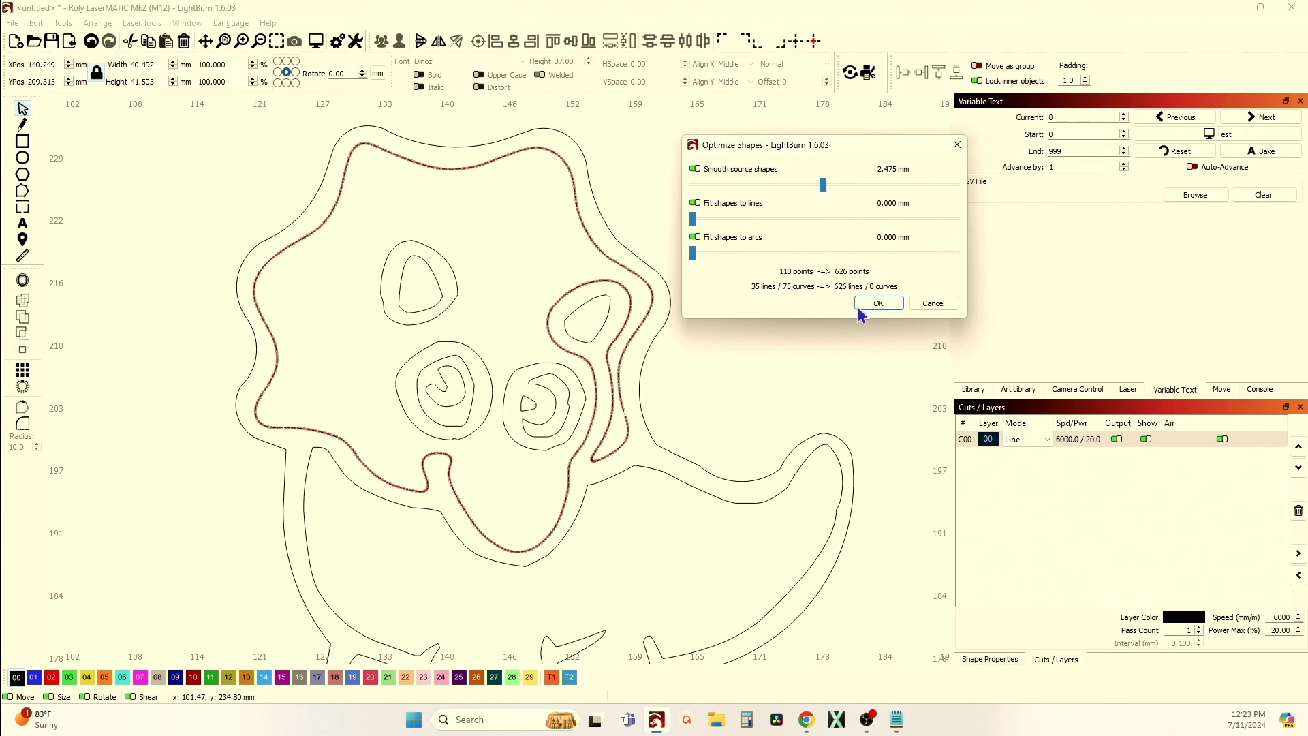
{"action": "left_click_drag", "start_coordinate": [696, 219], "coordinate": [824, 220]}
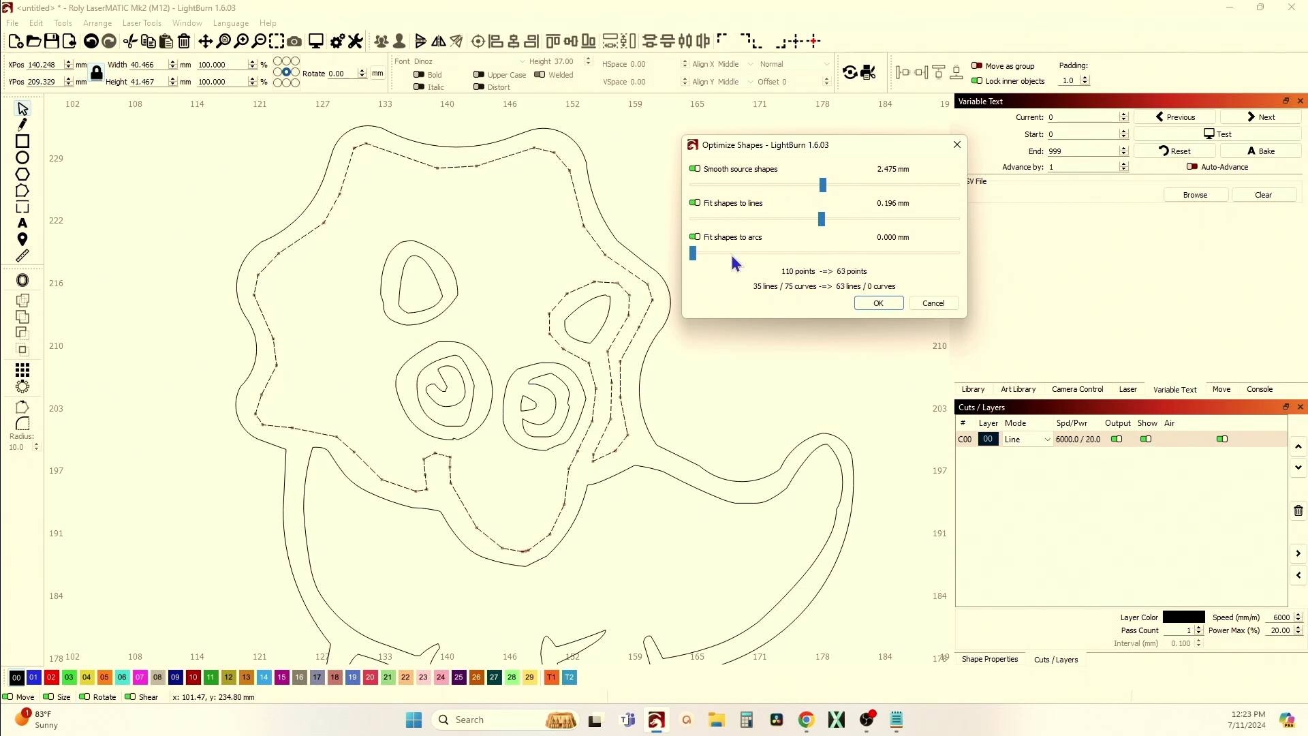
{"action": "left_click_drag", "start_coordinate": [692, 254], "coordinate": [824, 256]}
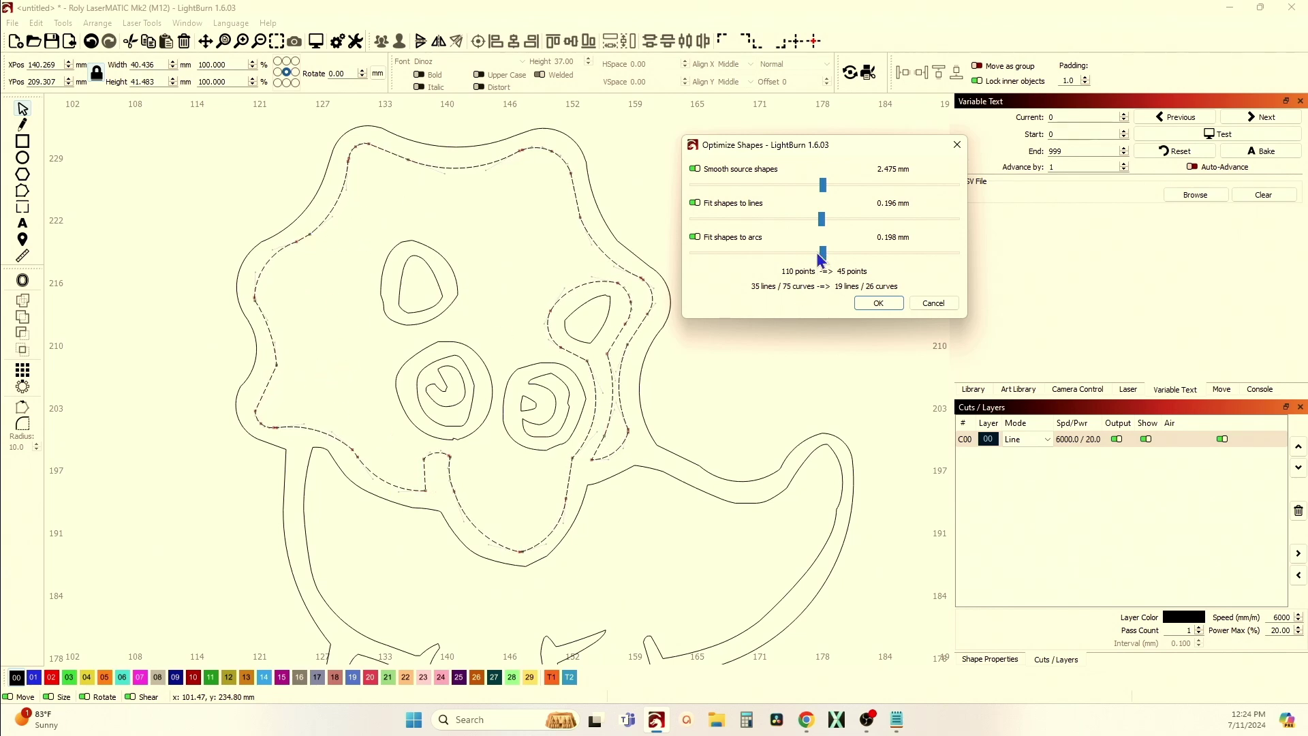
{"action": "left_click_drag", "start_coordinate": [820, 259], "coordinate": [803, 229]}
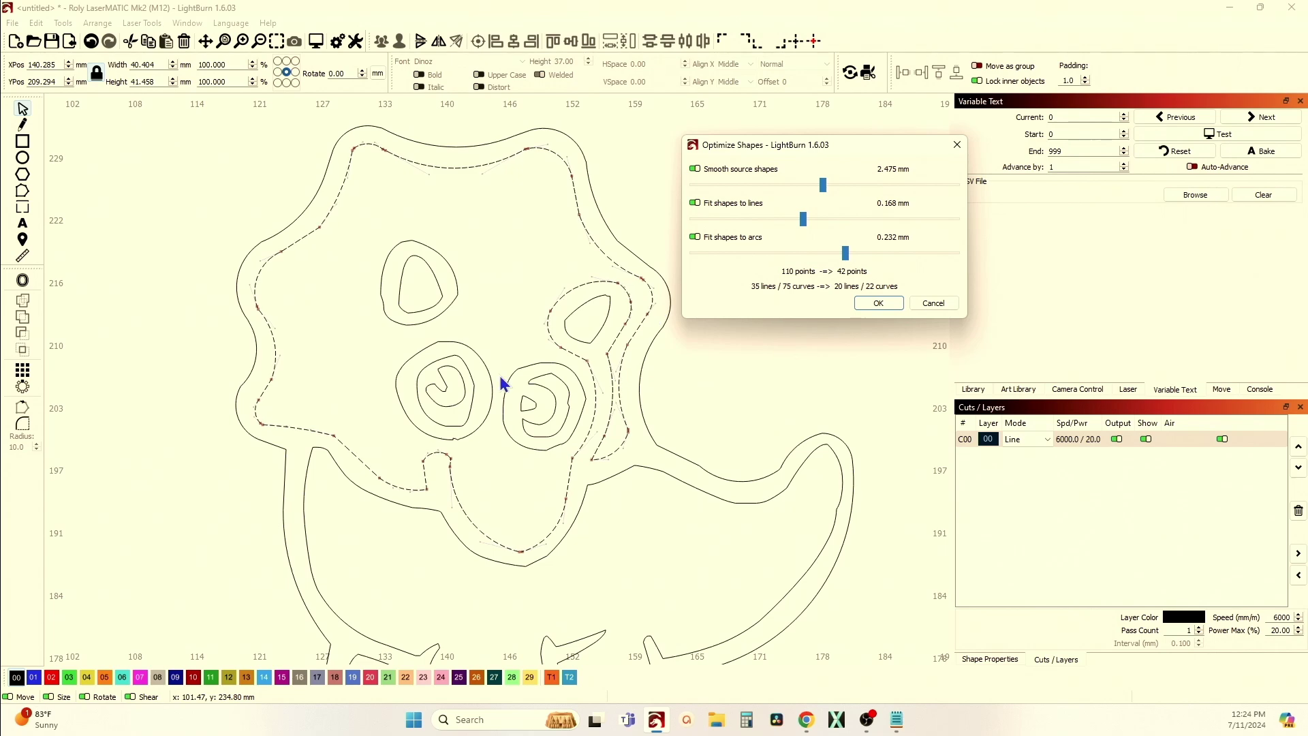
{"action": "left_click", "coordinate": [879, 305]}
Select all three shapes of the left eye and open Optimize Shapes for them with source smoothing enabled, keeping the eye in view
{"action": "scroll", "coordinate": [460, 369], "scroll_direction": "up", "scroll_amount": 3}
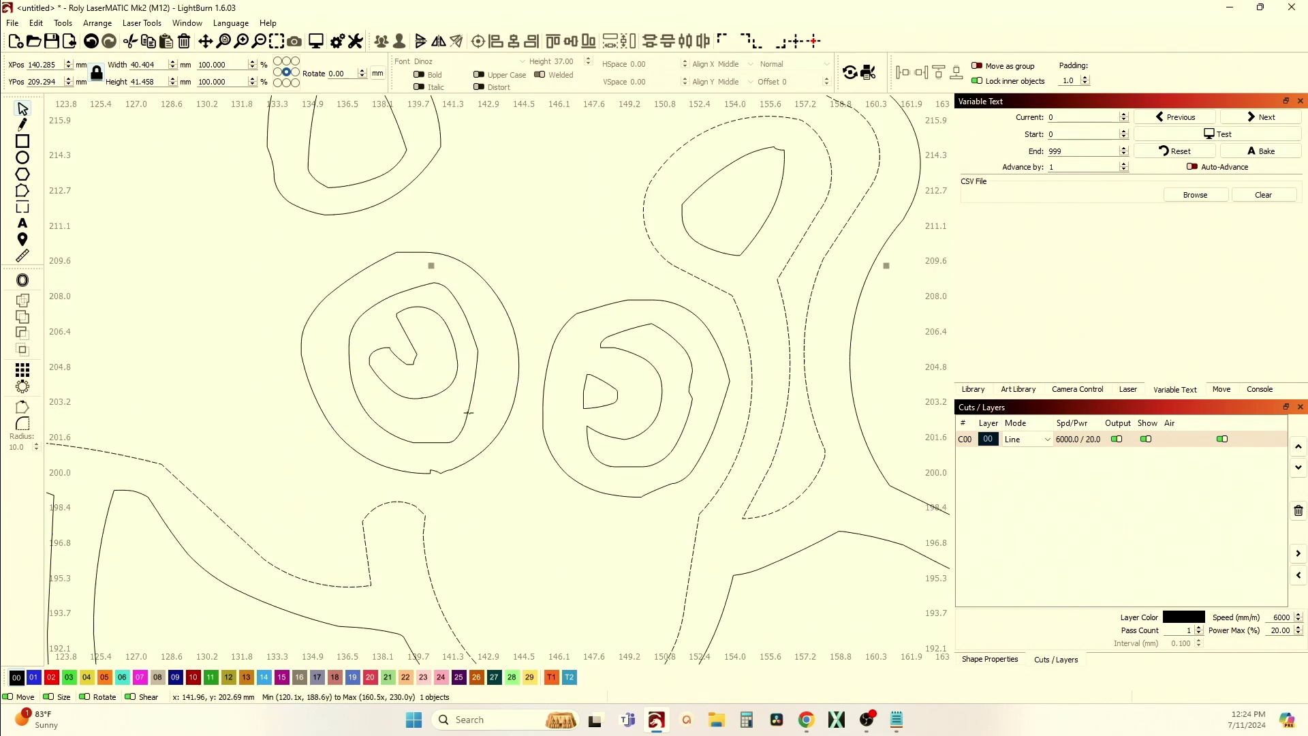
{"action": "left_click", "coordinate": [435, 471]}
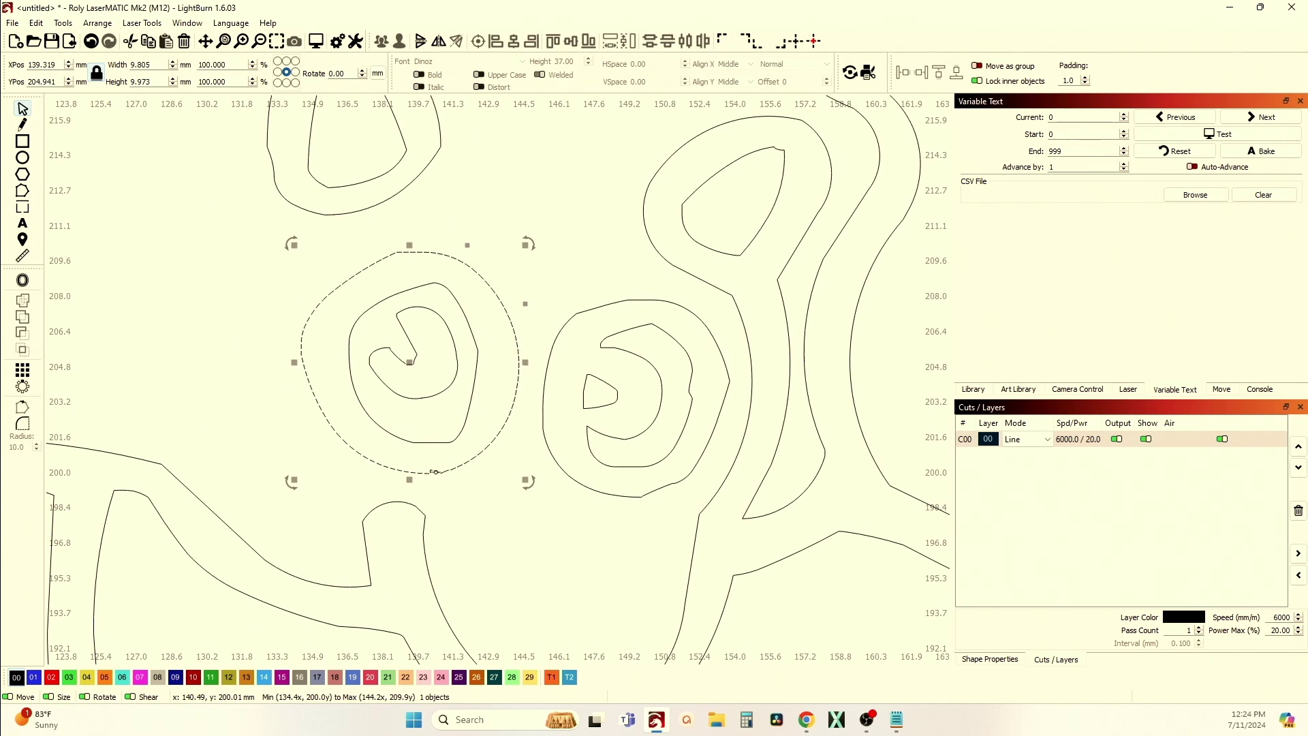
{"action": "left_click", "coordinate": [485, 504]}
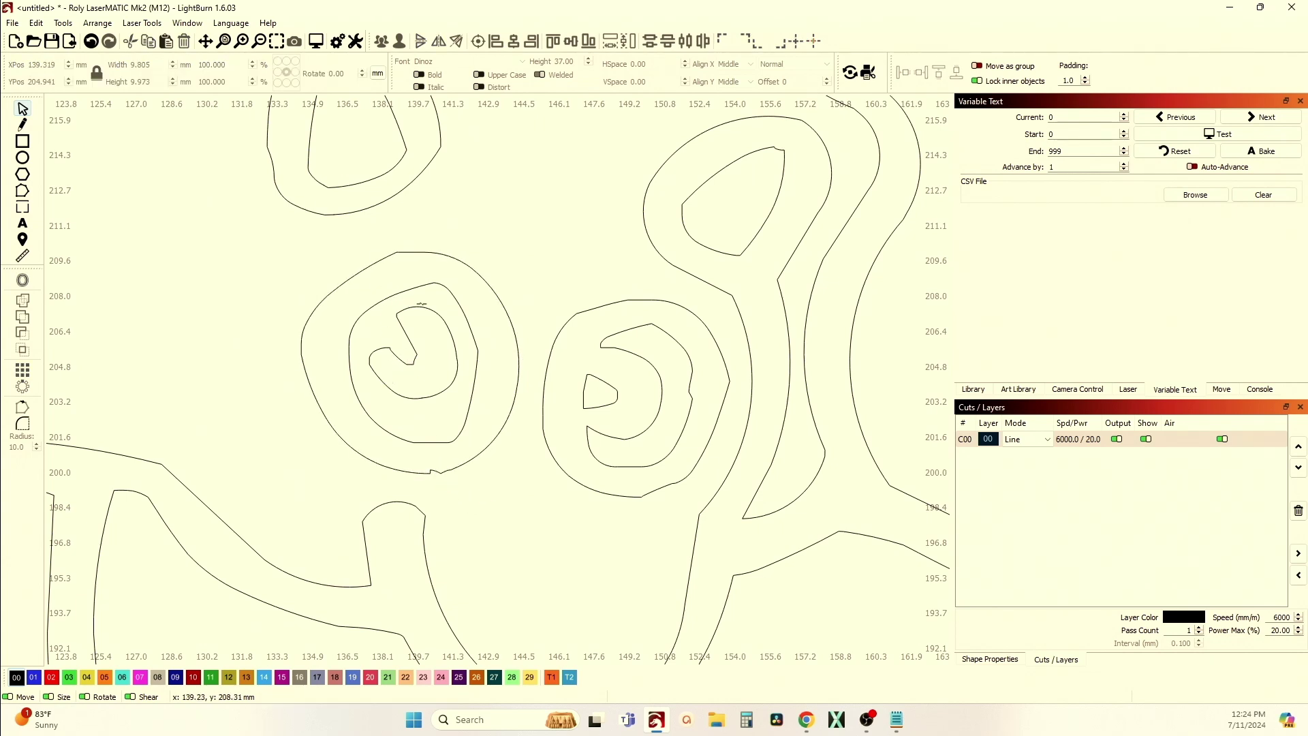
{"action": "left_click_drag", "start_coordinate": [491, 484], "coordinate": [372, 349]}
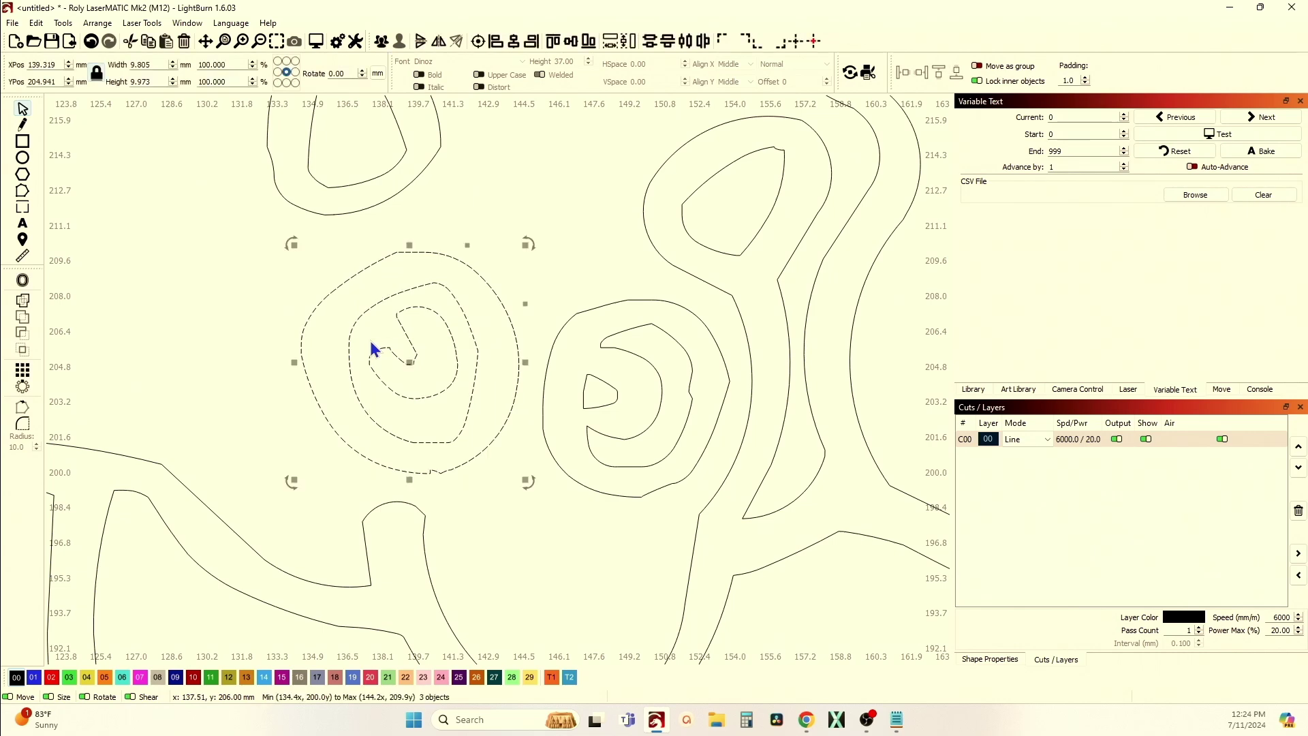
{"action": "left_click", "coordinate": [36, 23]}
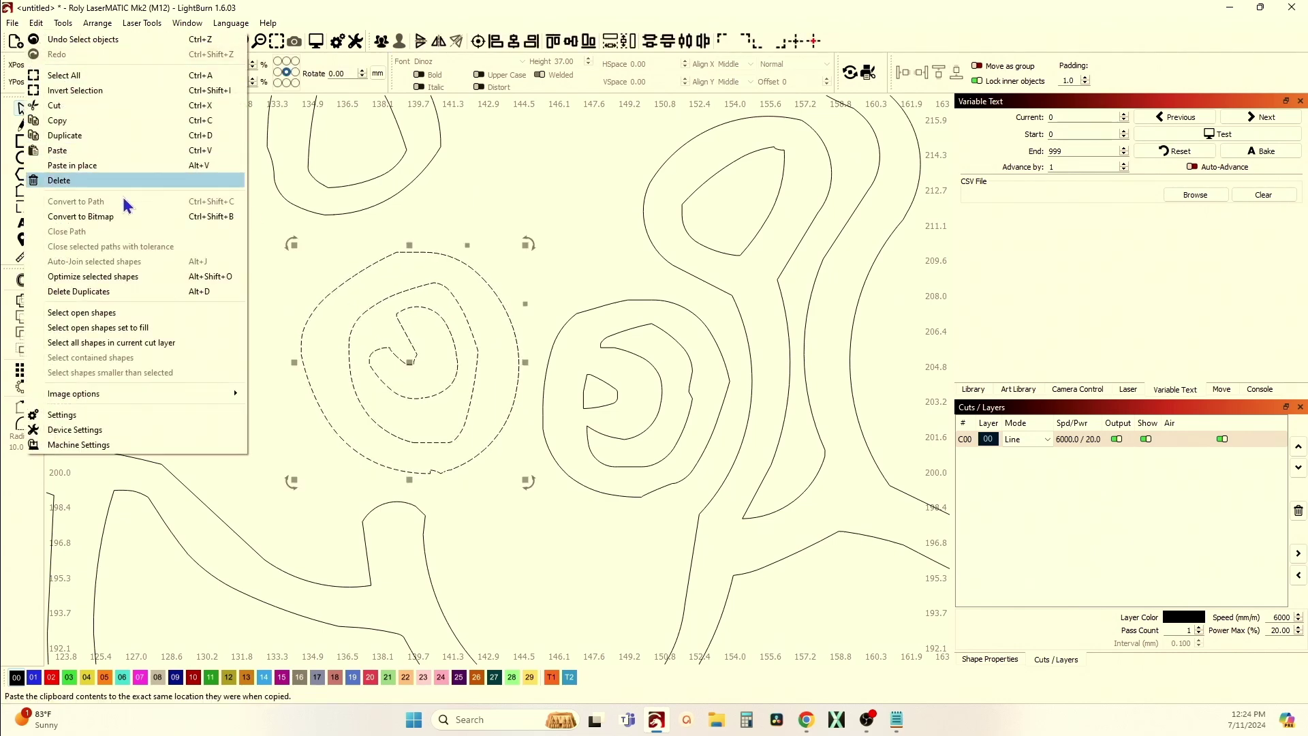
{"action": "left_click", "coordinate": [135, 274]}
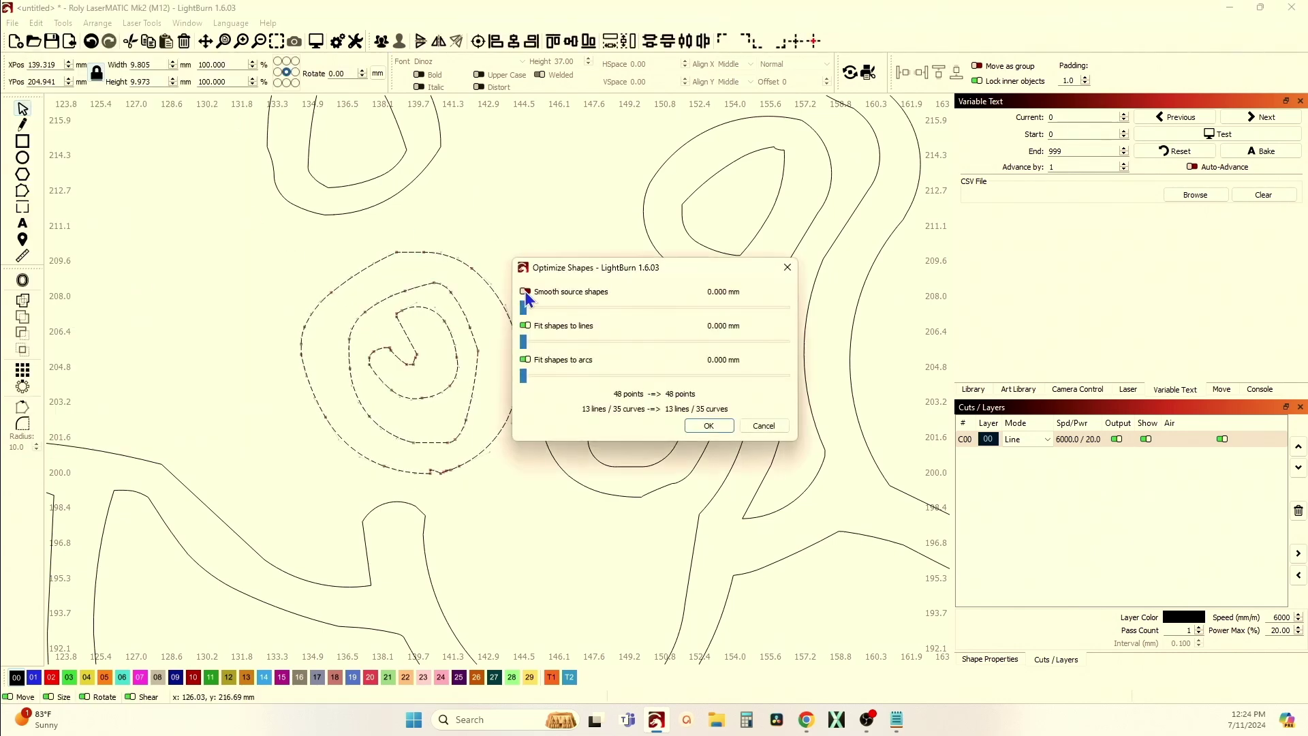
{"action": "left_click_drag", "start_coordinate": [603, 273], "coordinate": [750, 230]}
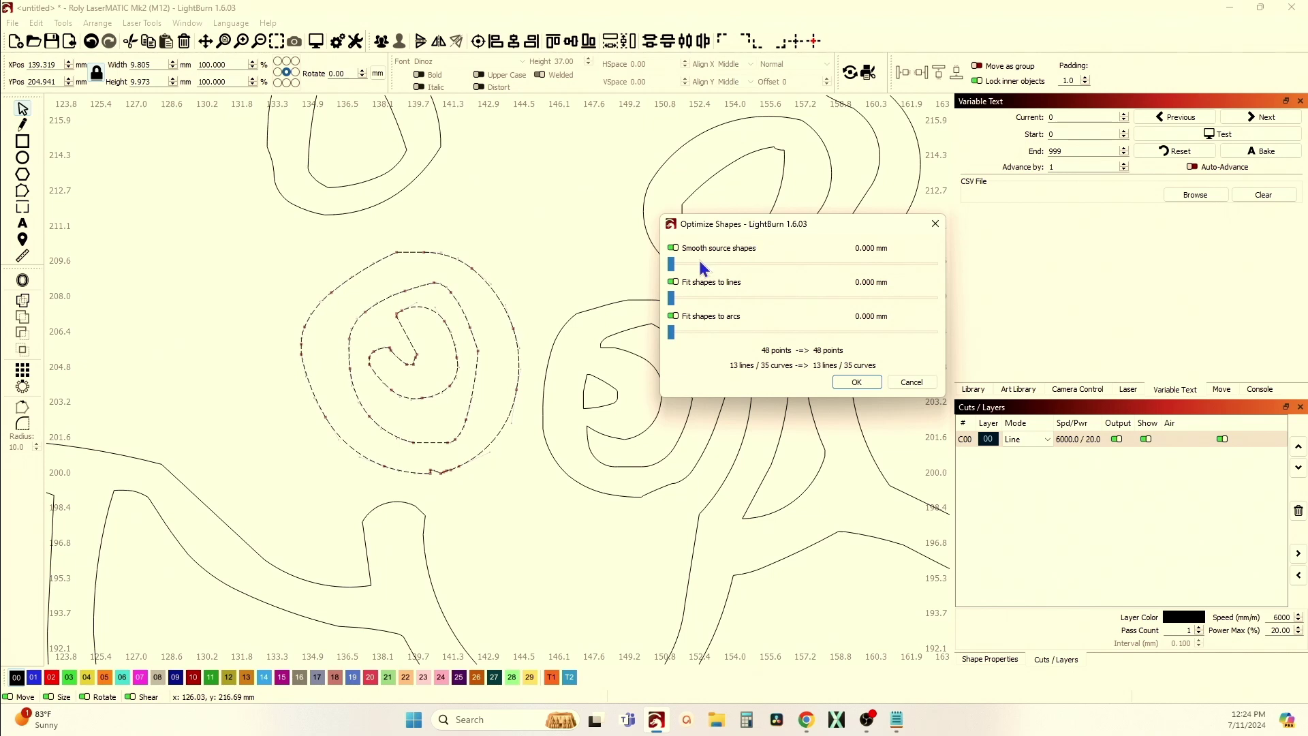
Optimize the left eye with 2.300 mm smoothing and 0.188 mm arc fitting, leaving line fitting at 0.000 mm
{"action": "left_click_drag", "start_coordinate": [671, 264], "coordinate": [793, 270]}
{"action": "left_click_drag", "start_coordinate": [672, 298], "coordinate": [579, 323]}
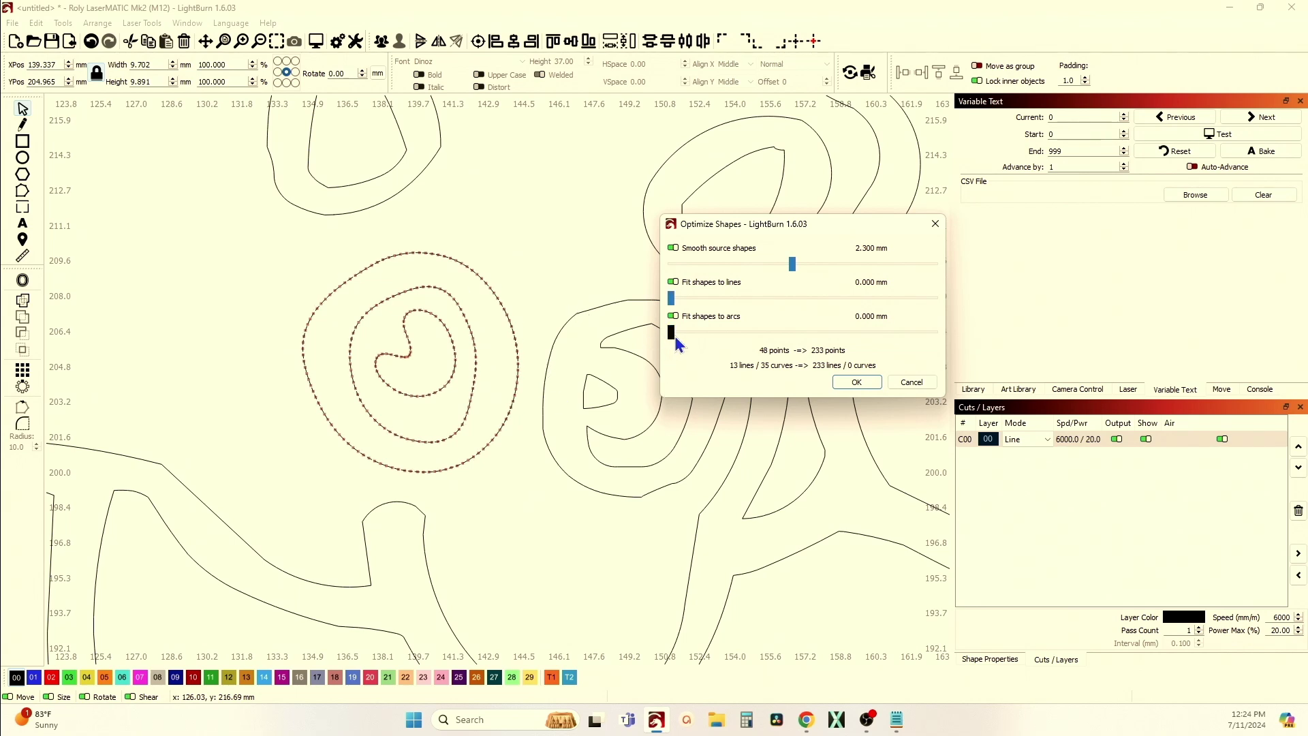
{"action": "left_click_drag", "start_coordinate": [671, 333], "coordinate": [800, 345]}
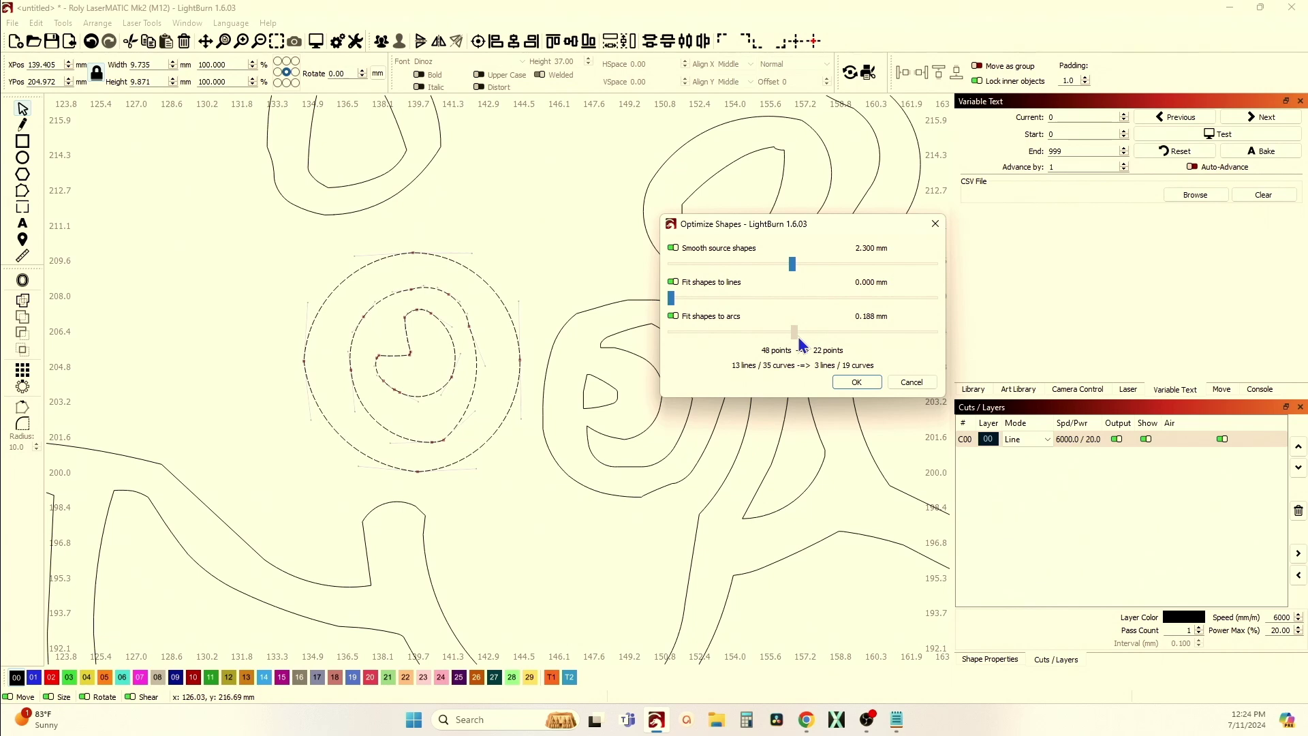
{"action": "left_click_drag", "start_coordinate": [802, 345], "coordinate": [802, 344]}
{"action": "left_click", "coordinate": [857, 384]}
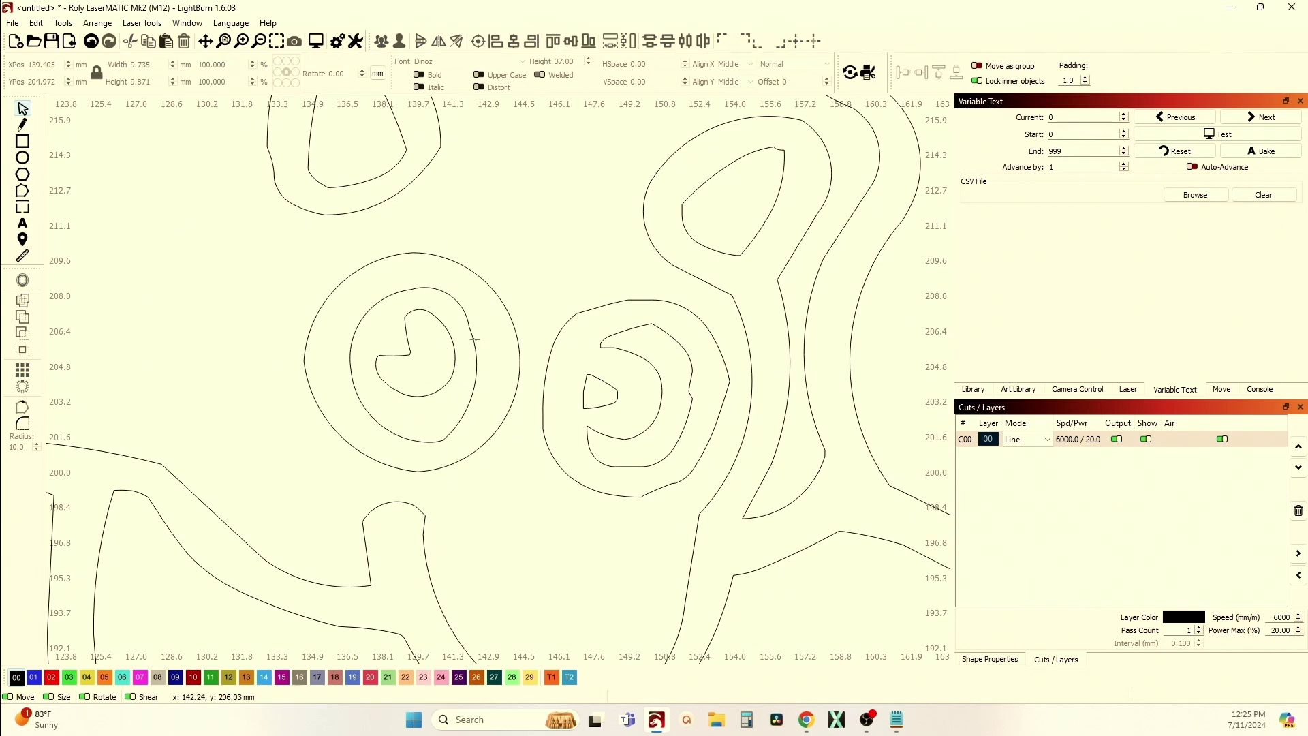
{"action": "scroll", "coordinate": [345, 400], "scroll_direction": "up", "scroll_amount": 7}
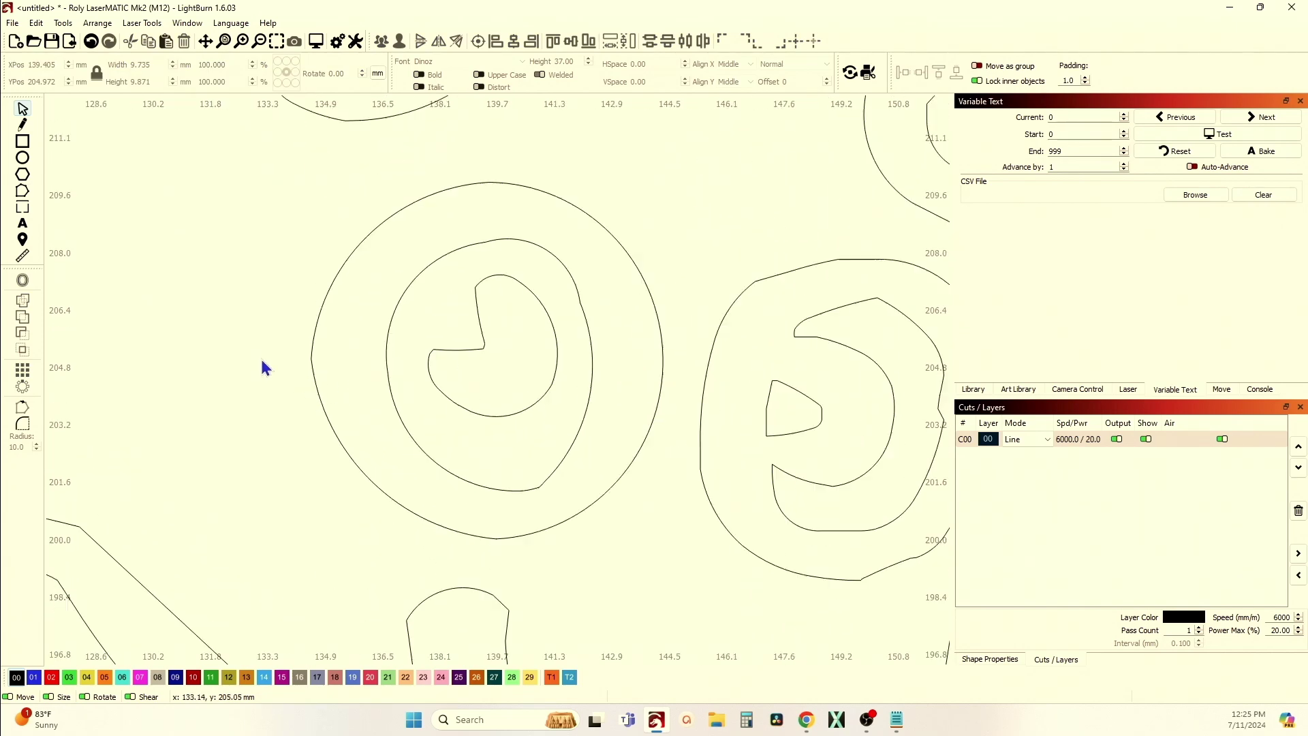
{"action": "scroll", "coordinate": [342, 368], "scroll_direction": "up", "scroll_amount": 3}
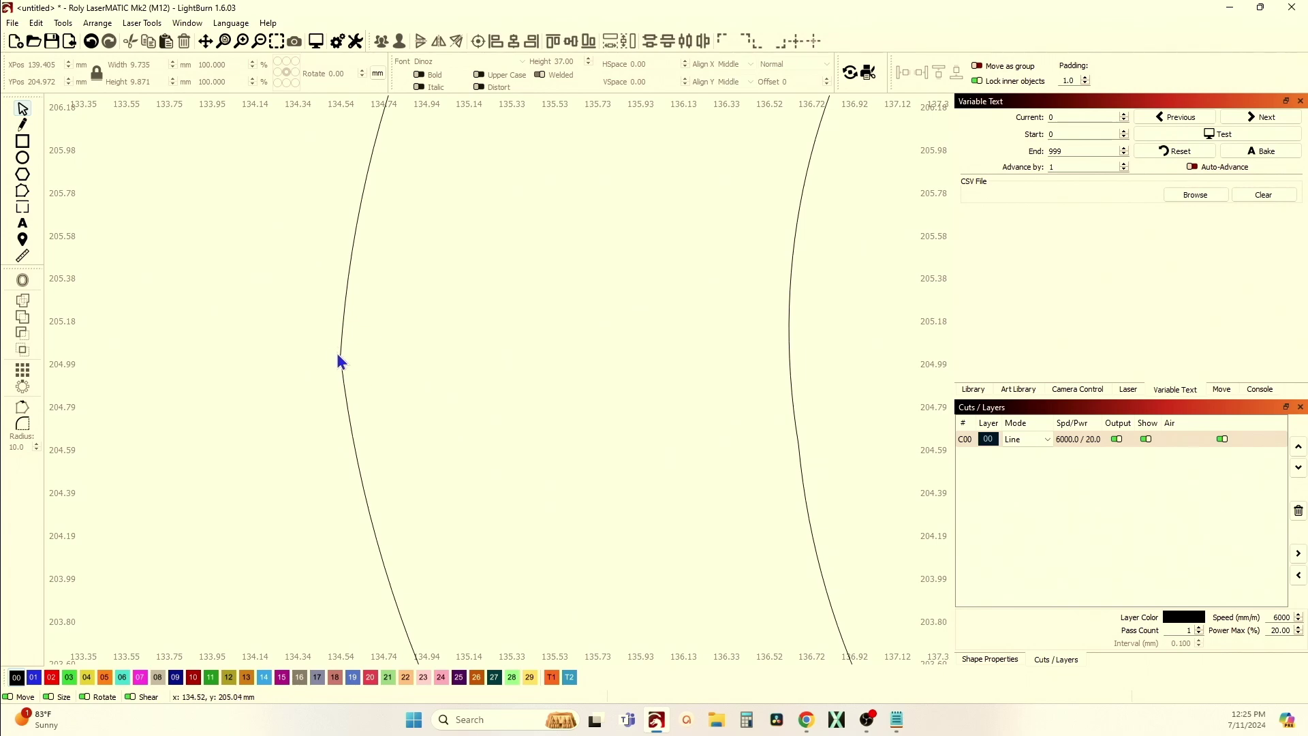
{"action": "scroll", "coordinate": [358, 377], "scroll_direction": "down", "scroll_amount": 10}
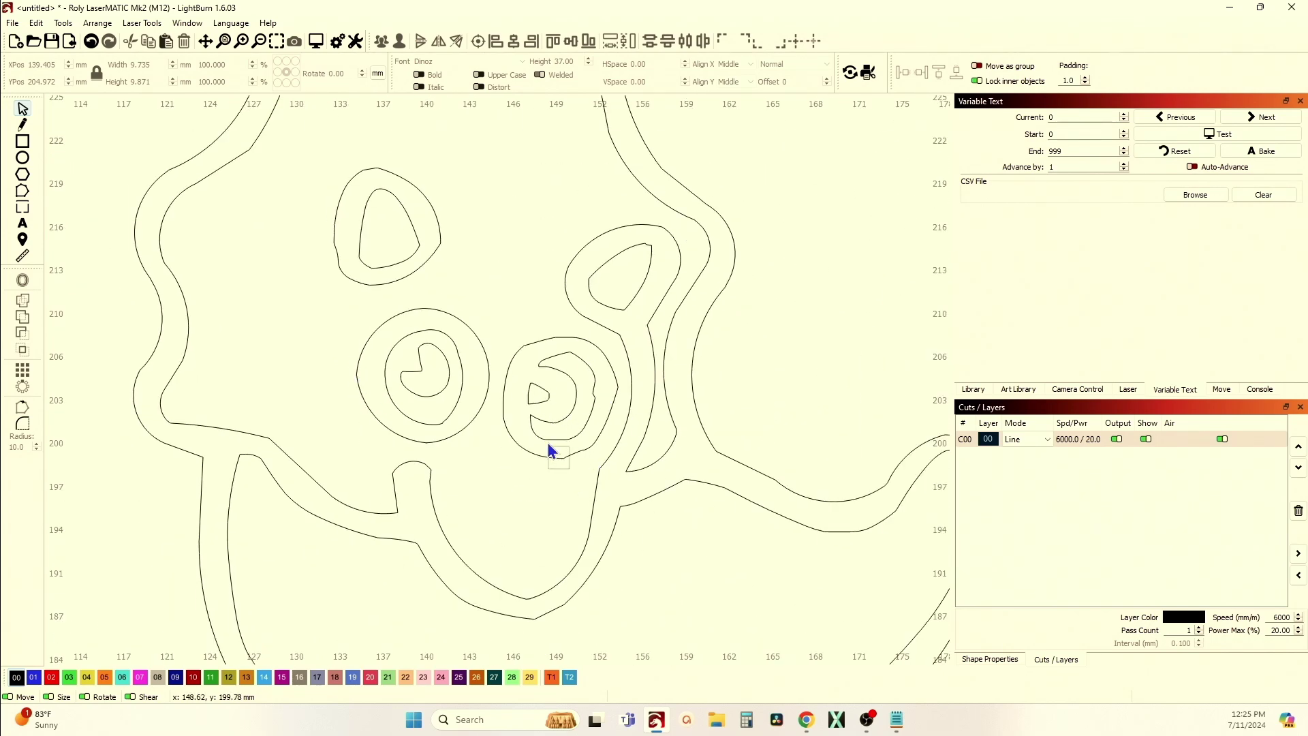
{"action": "left_click", "coordinate": [520, 384]}
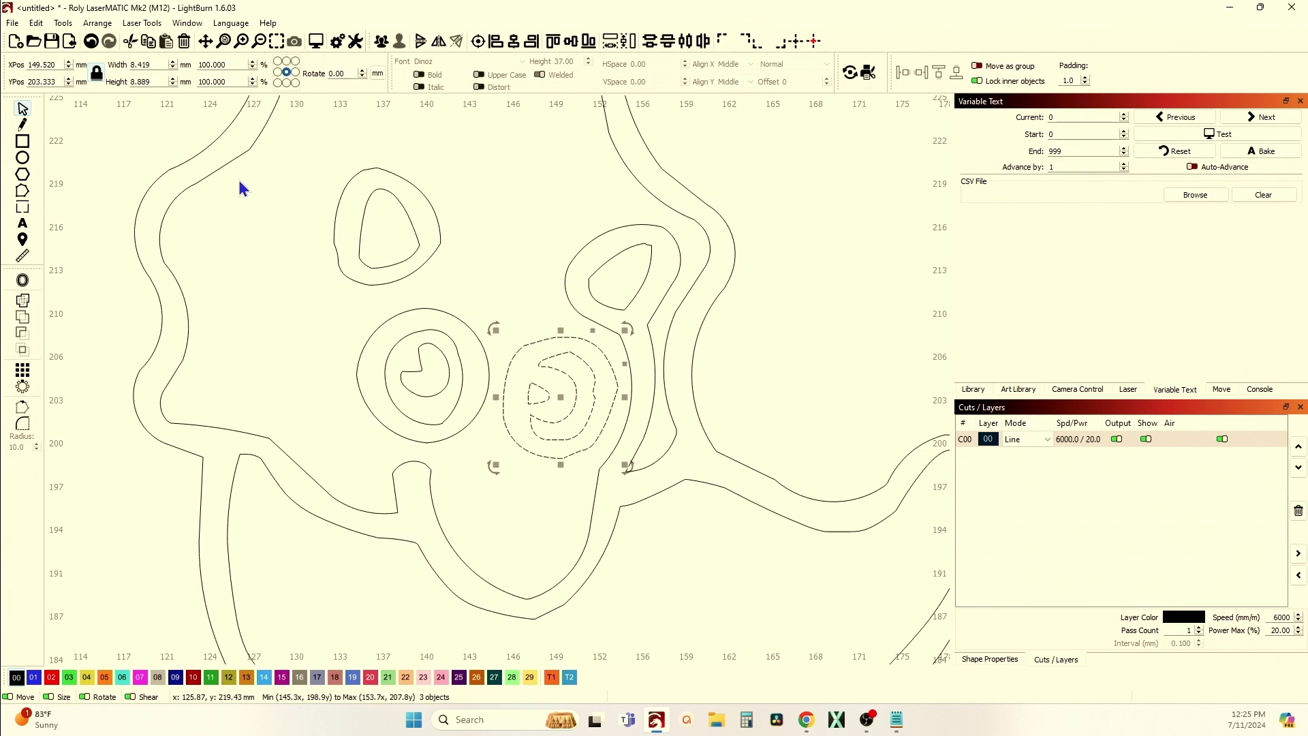
Select all shapes of the whole dinosaur and open Optimize Shapes for them
{"action": "scroll", "coordinate": [249, 187], "scroll_direction": "down", "scroll_amount": 3}
{"action": "scroll", "coordinate": [259, 271], "scroll_direction": "up", "scroll_amount": 2}
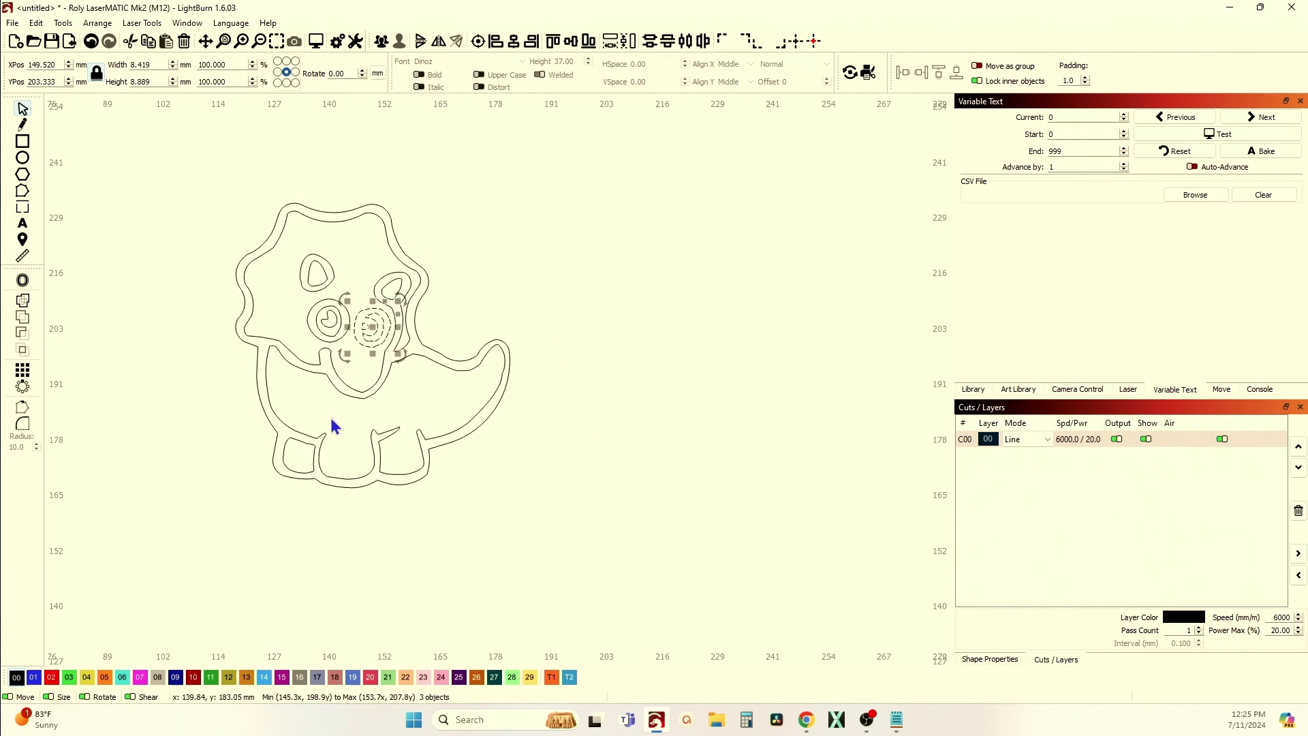
{"action": "left_click", "coordinate": [182, 195]}
{"action": "mouse_move", "coordinate": [181, 158]}
{"action": "left_mouse_down"}
{"action": "mouse_move", "coordinate": [423, 327]}
{"action": "mouse_move", "coordinate": [594, 543]}
{"action": "left_mouse_up"}
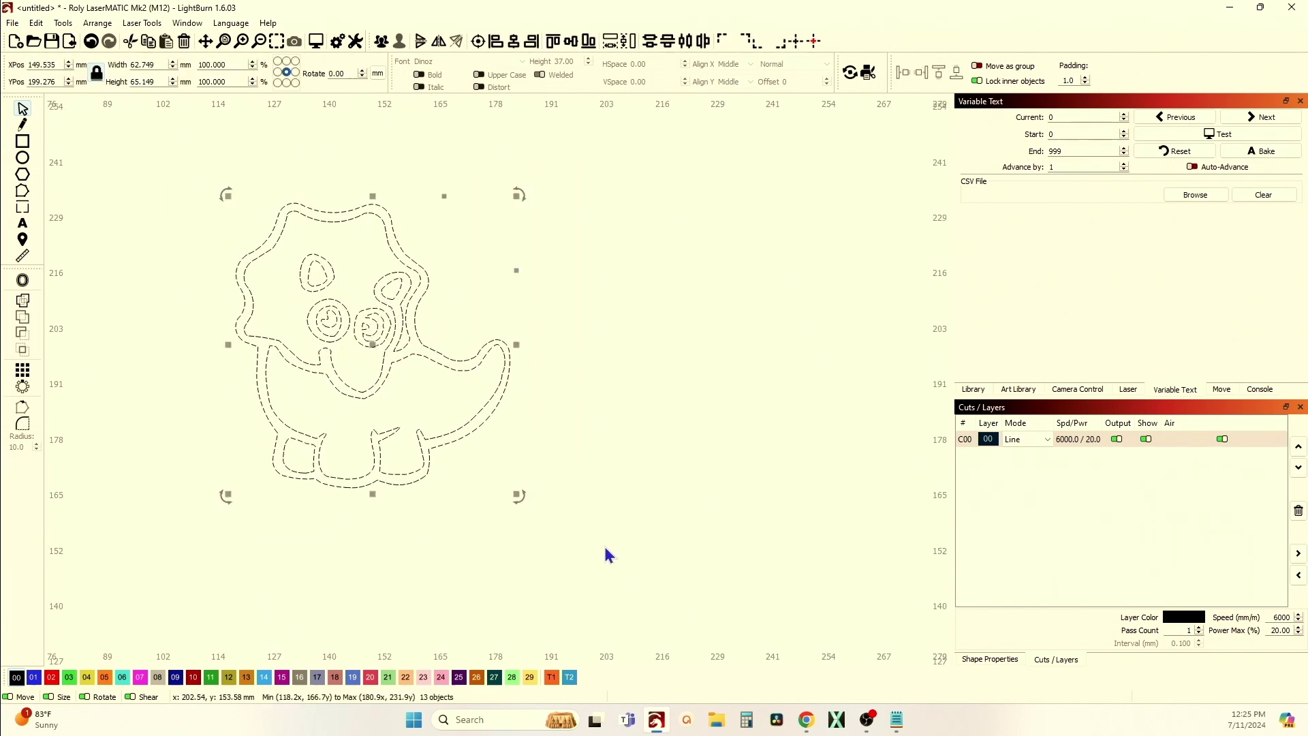
{"action": "left_click", "coordinate": [36, 23]}
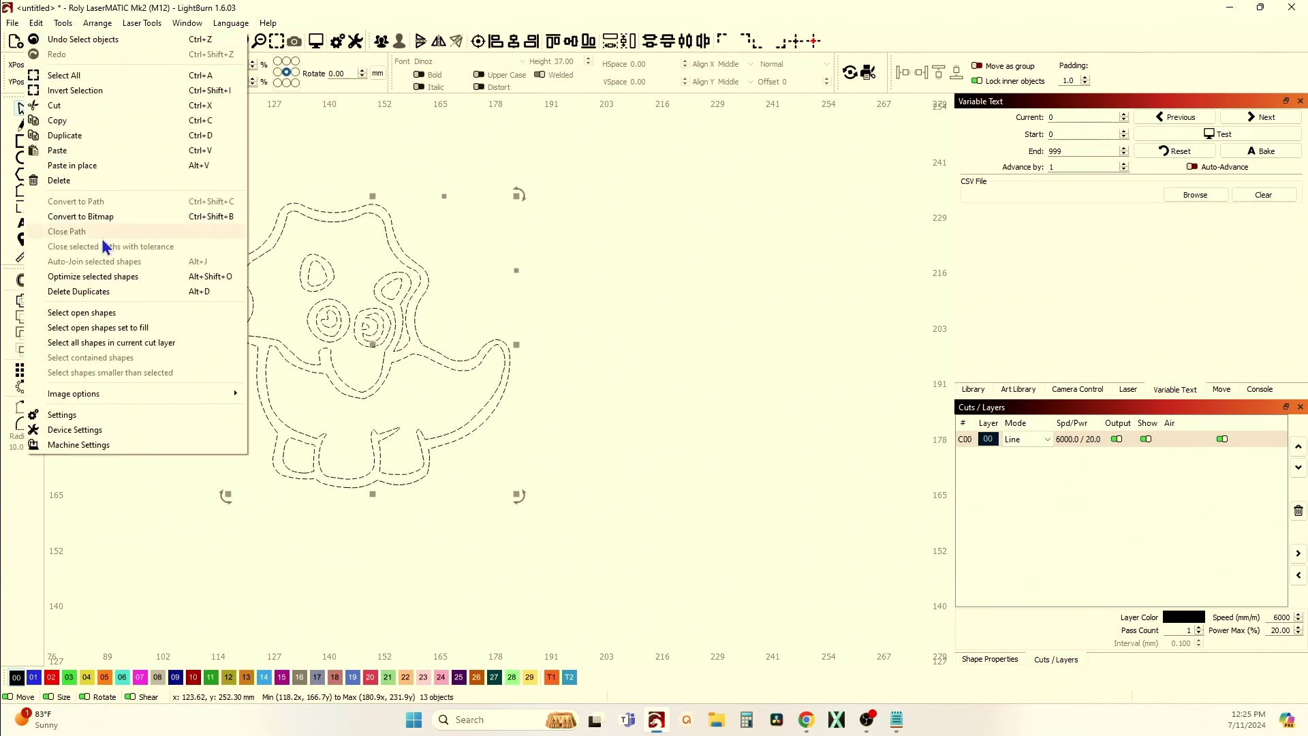
{"action": "left_click", "coordinate": [119, 274]}
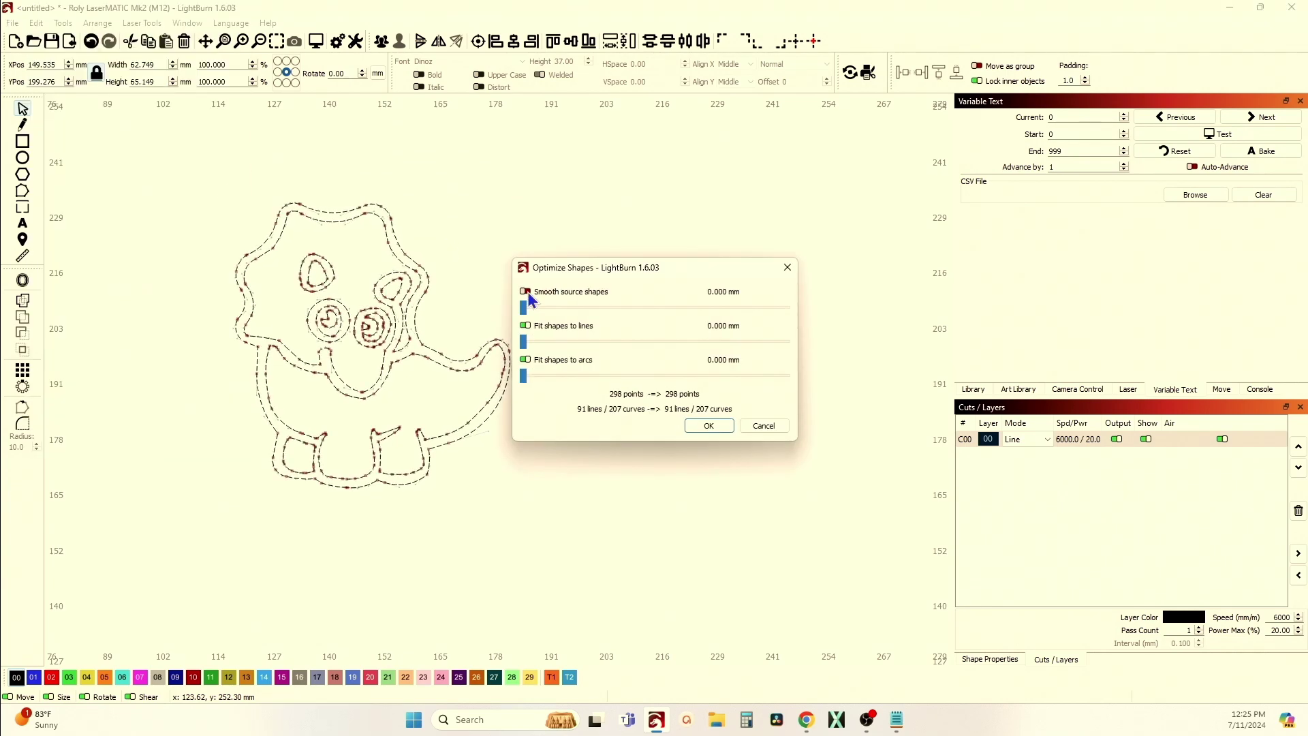
Try optimizing the whole dinosaur with 2.400 mm source smoothing, 0.192 mm line fitting and 0.204 mm arc fitting
{"action": "left_click_drag", "start_coordinate": [523, 307], "coordinate": [657, 315]}
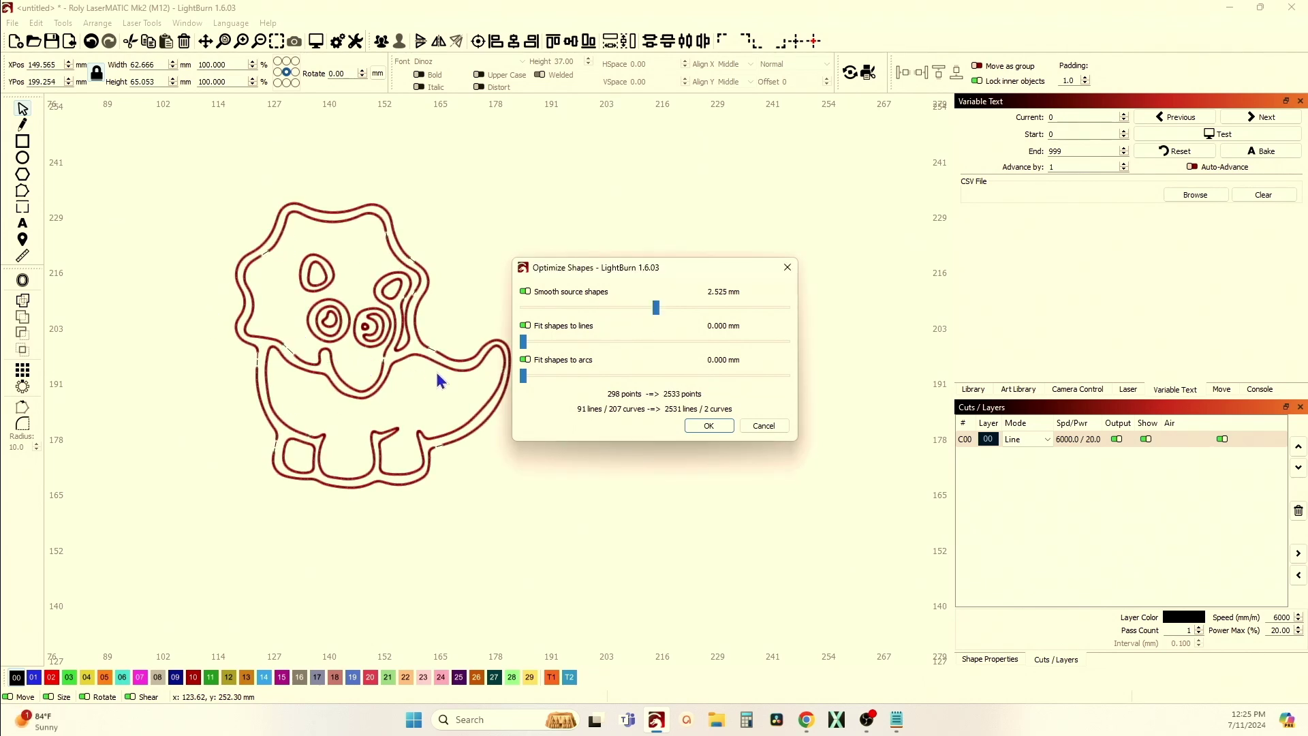
{"action": "left_click_drag", "start_coordinate": [525, 351], "coordinate": [650, 359]}
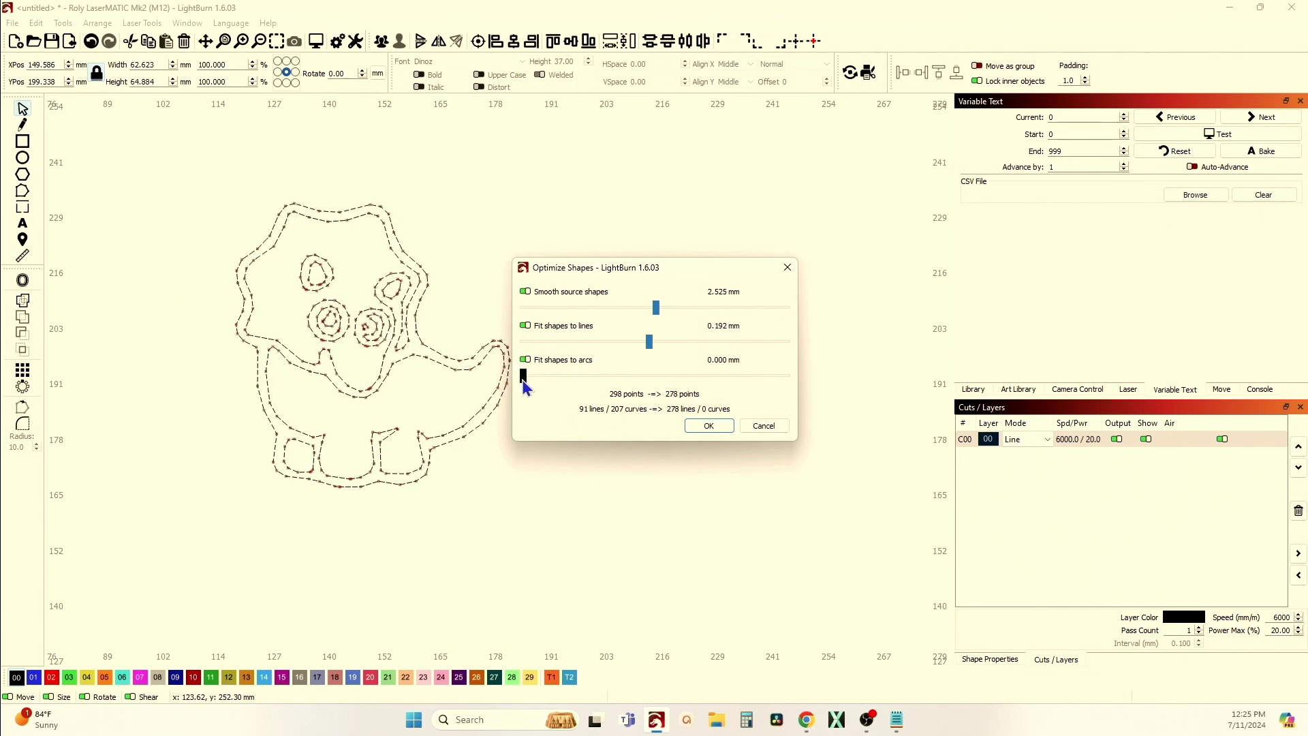
{"action": "left_click_drag", "start_coordinate": [523, 375], "coordinate": [658, 379]}
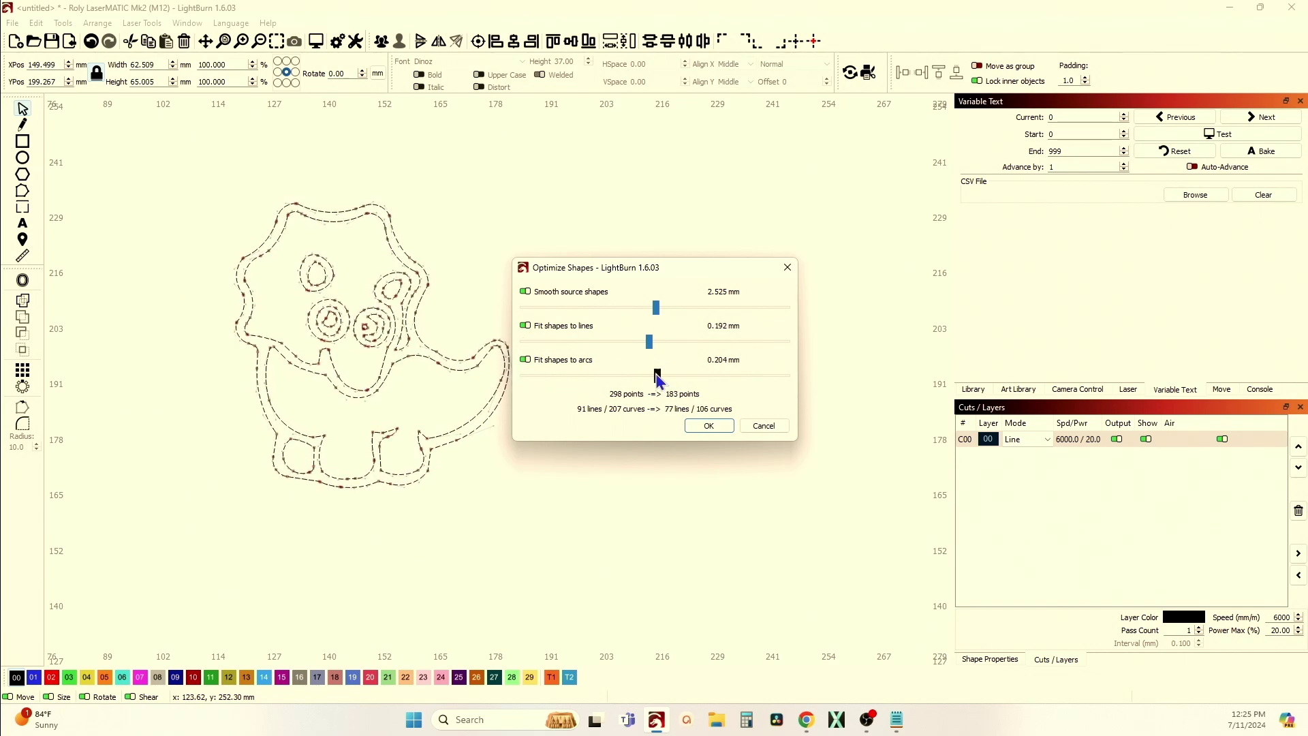
{"action": "left_click_drag", "start_coordinate": [656, 307], "coordinate": [649, 311]}
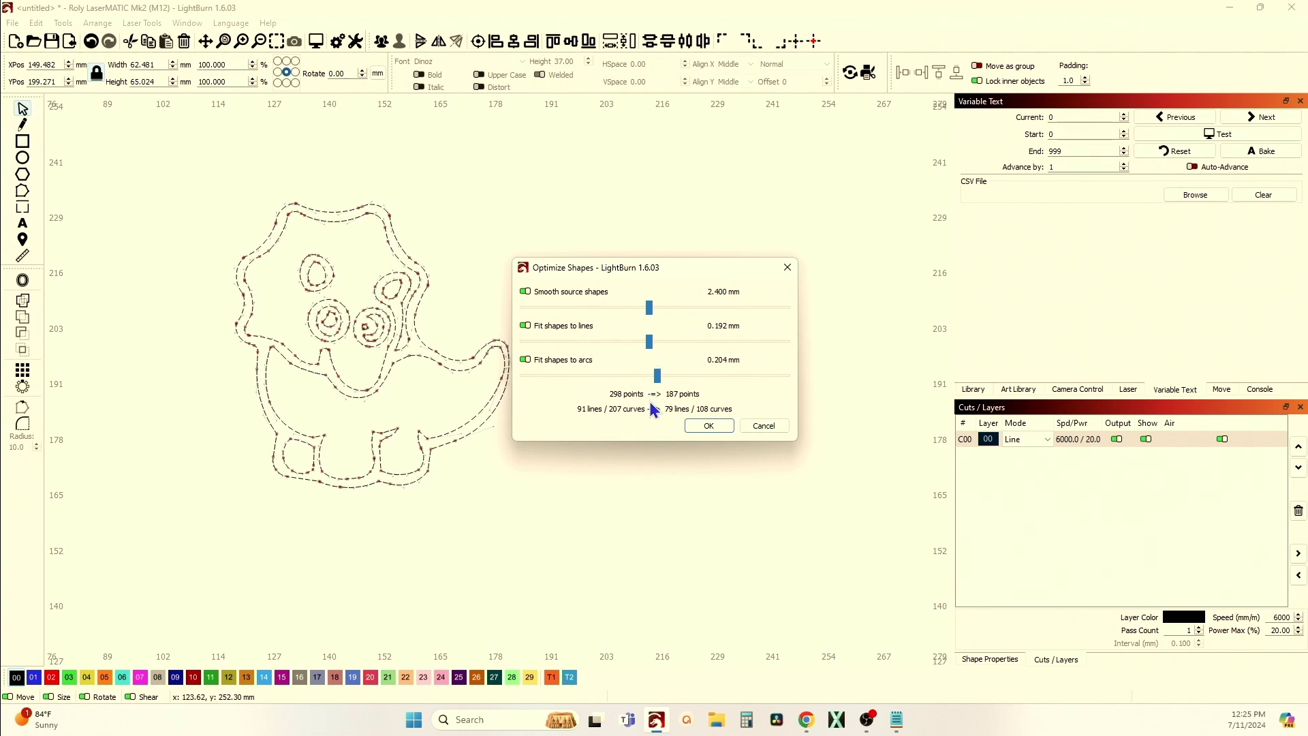
{"action": "left_click", "coordinate": [709, 426]}
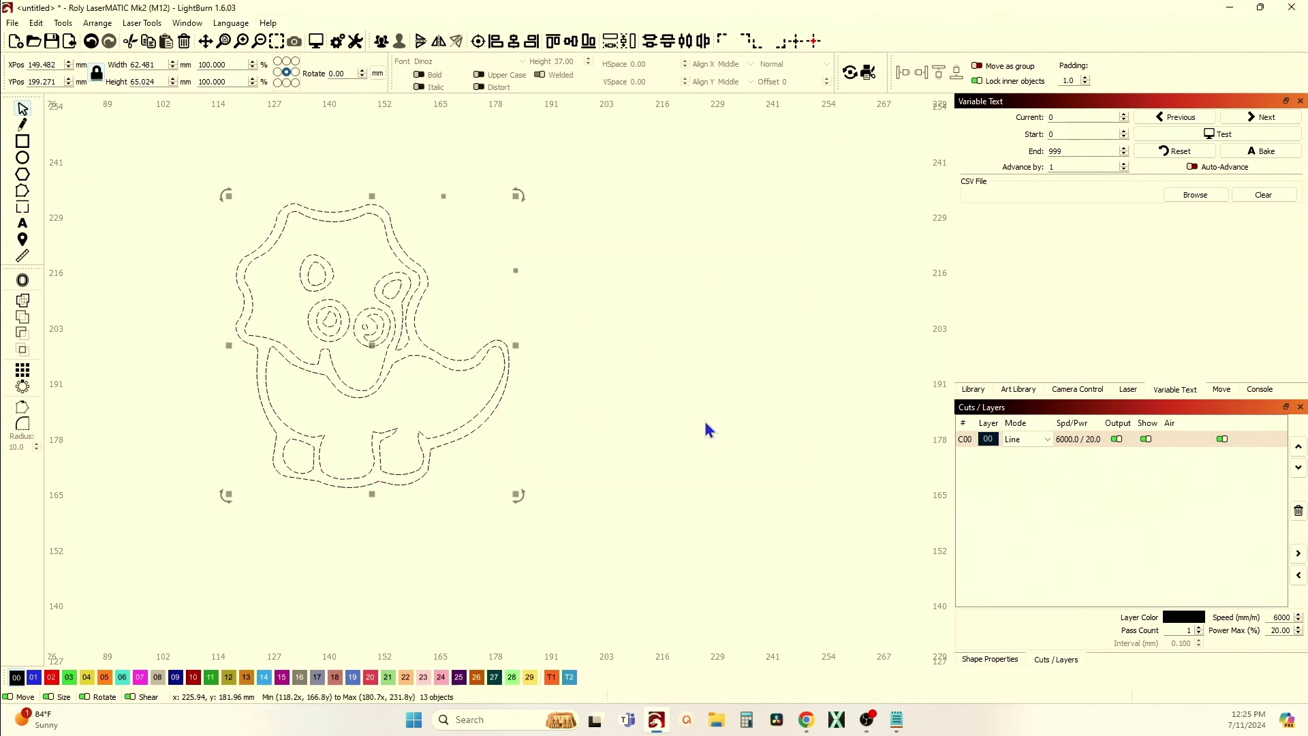
Examine the optimized outlines of the tail, eyes and feet up close for lost or distorted detail
{"action": "left_click", "coordinate": [389, 411]}
{"action": "scroll", "coordinate": [422, 380], "scroll_direction": "up", "scroll_amount": 2}
{"action": "scroll", "coordinate": [426, 380], "scroll_direction": "up", "scroll_amount": 2}
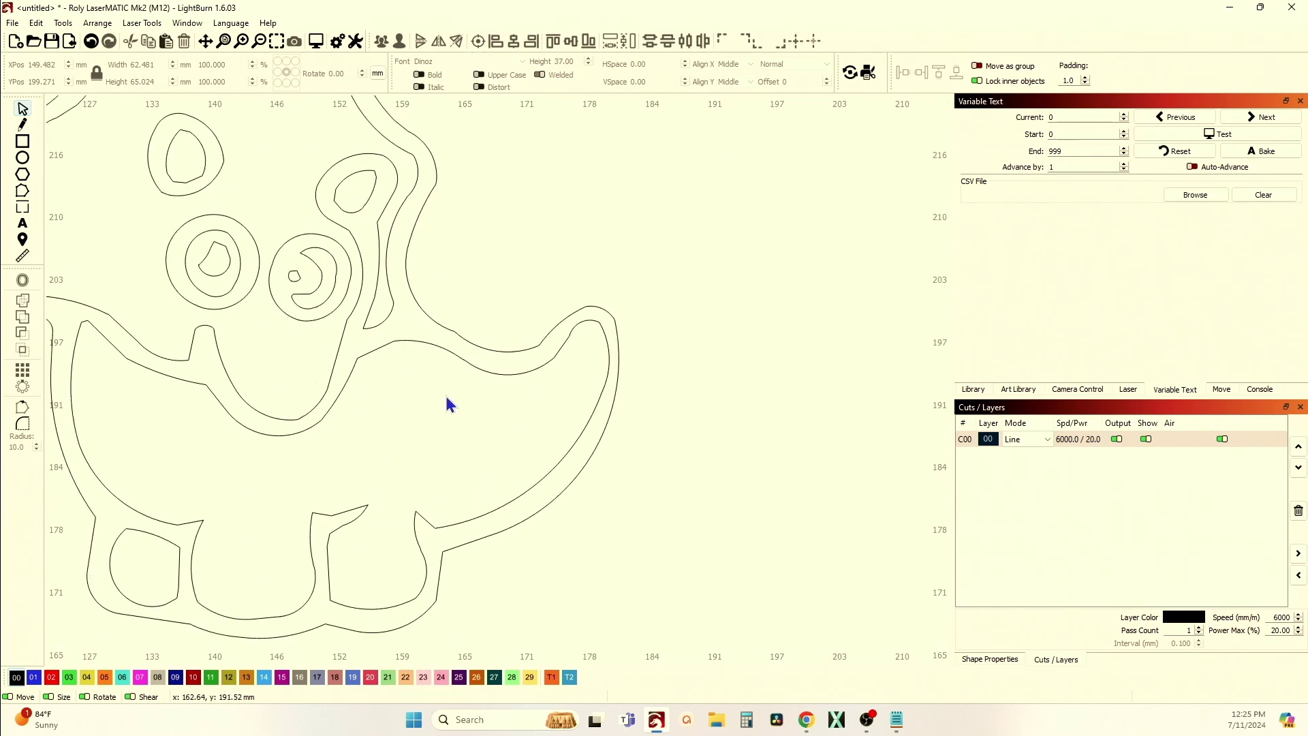
{"action": "scroll", "coordinate": [439, 351], "scroll_direction": "up", "scroll_amount": 2}
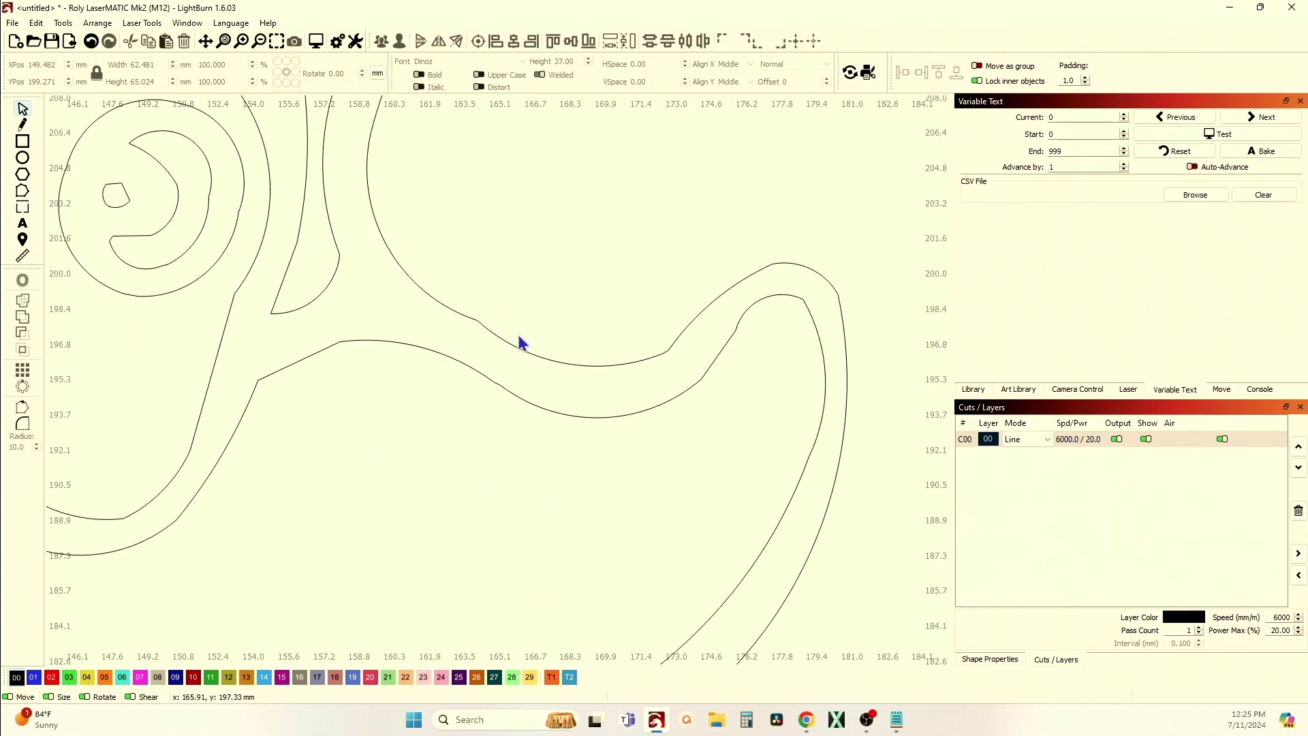
{"action": "scroll", "coordinate": [480, 368], "scroll_direction": "down", "scroll_amount": 2}
{"action": "scroll", "coordinate": [478, 374], "scroll_direction": "down", "scroll_amount": 2}
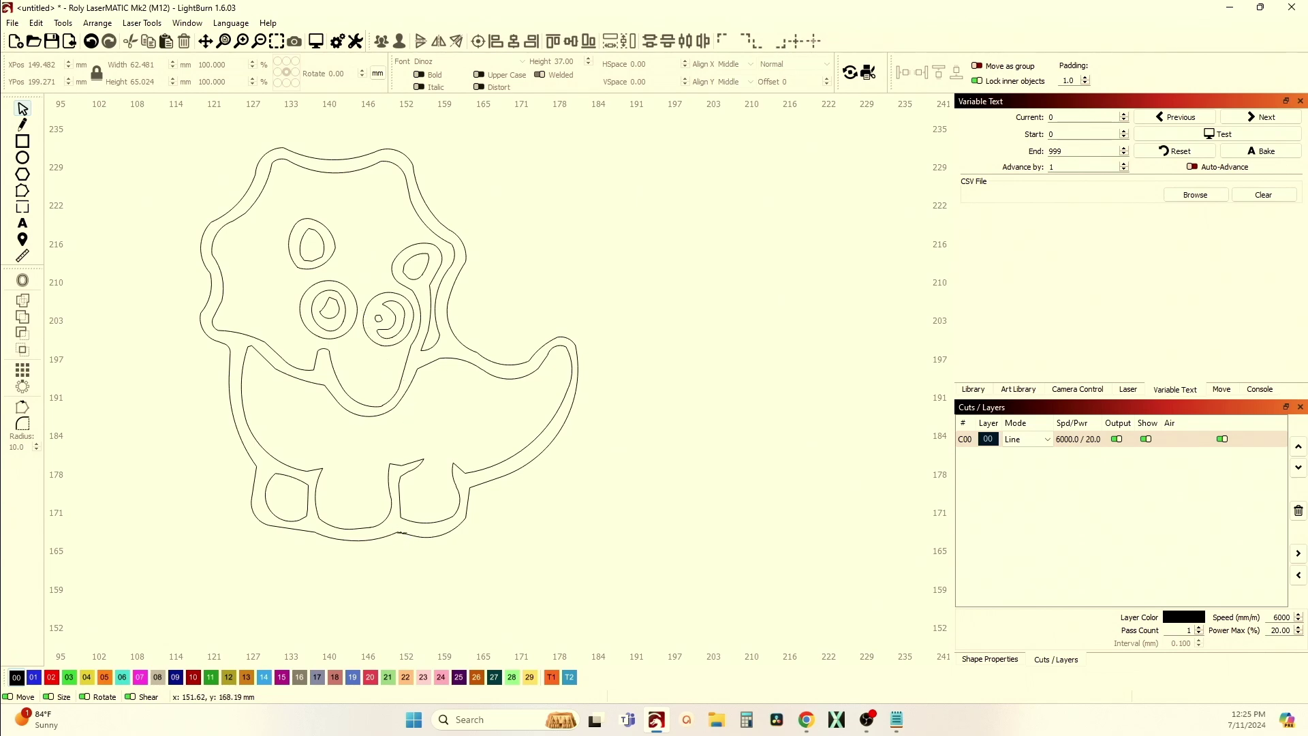
{"action": "scroll", "coordinate": [401, 532], "scroll_direction": "up", "scroll_amount": 4}
{"action": "scroll", "coordinate": [393, 543], "scroll_direction": "down", "scroll_amount": 3}
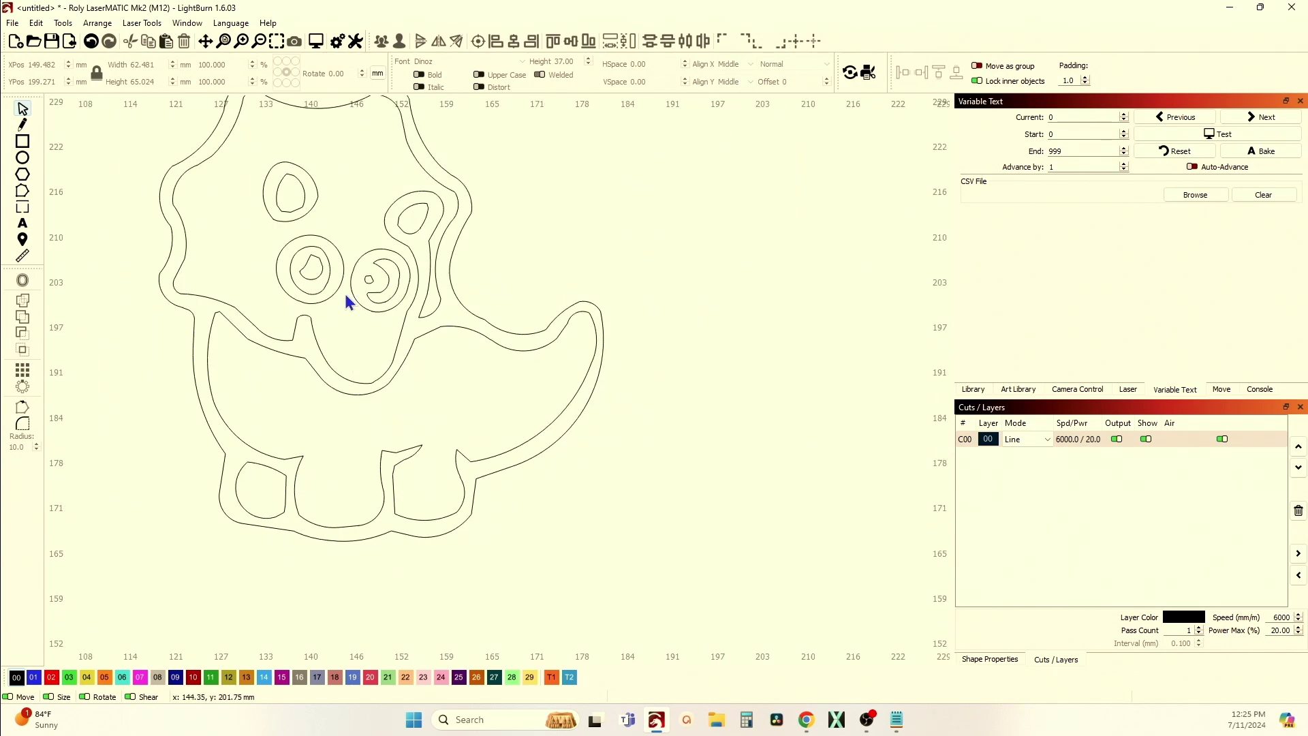
Undo the optimization of the whole dinosaur and clear the selection
{"action": "key", "text": "ctrl+a"}
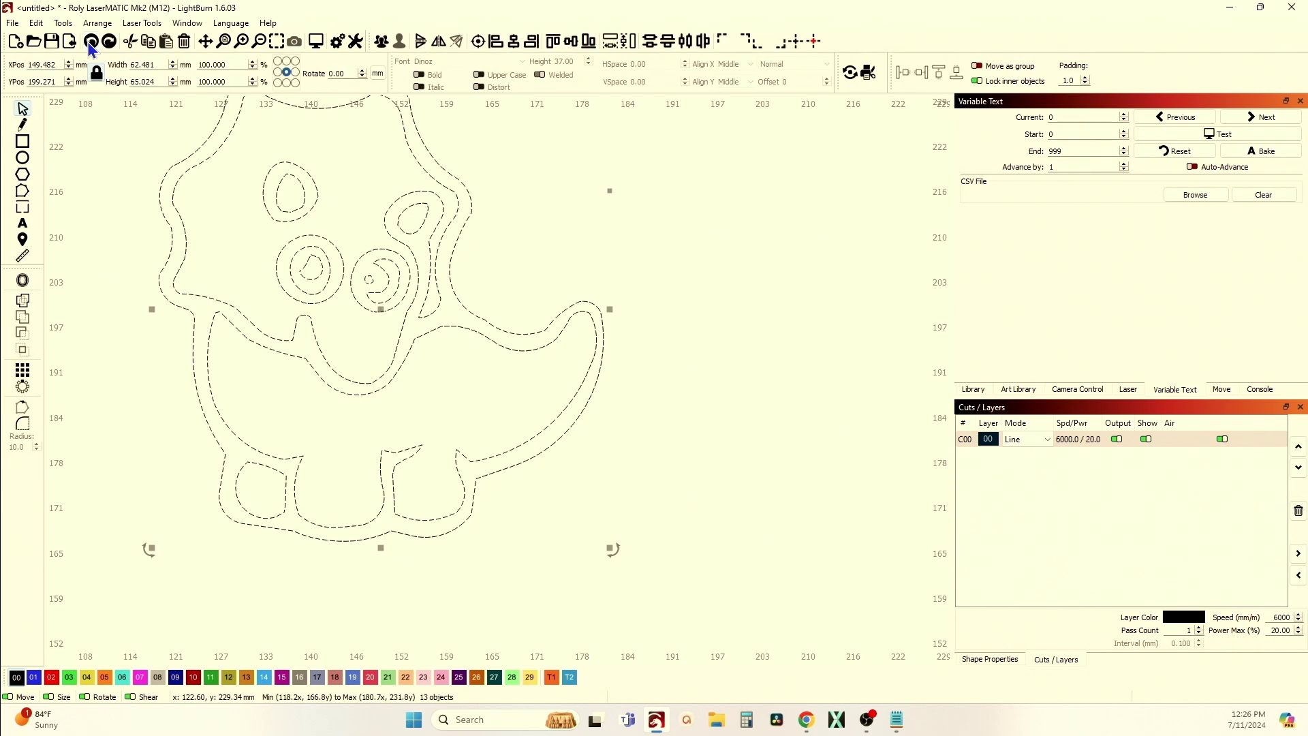
{"action": "left_click", "coordinate": [90, 43]}
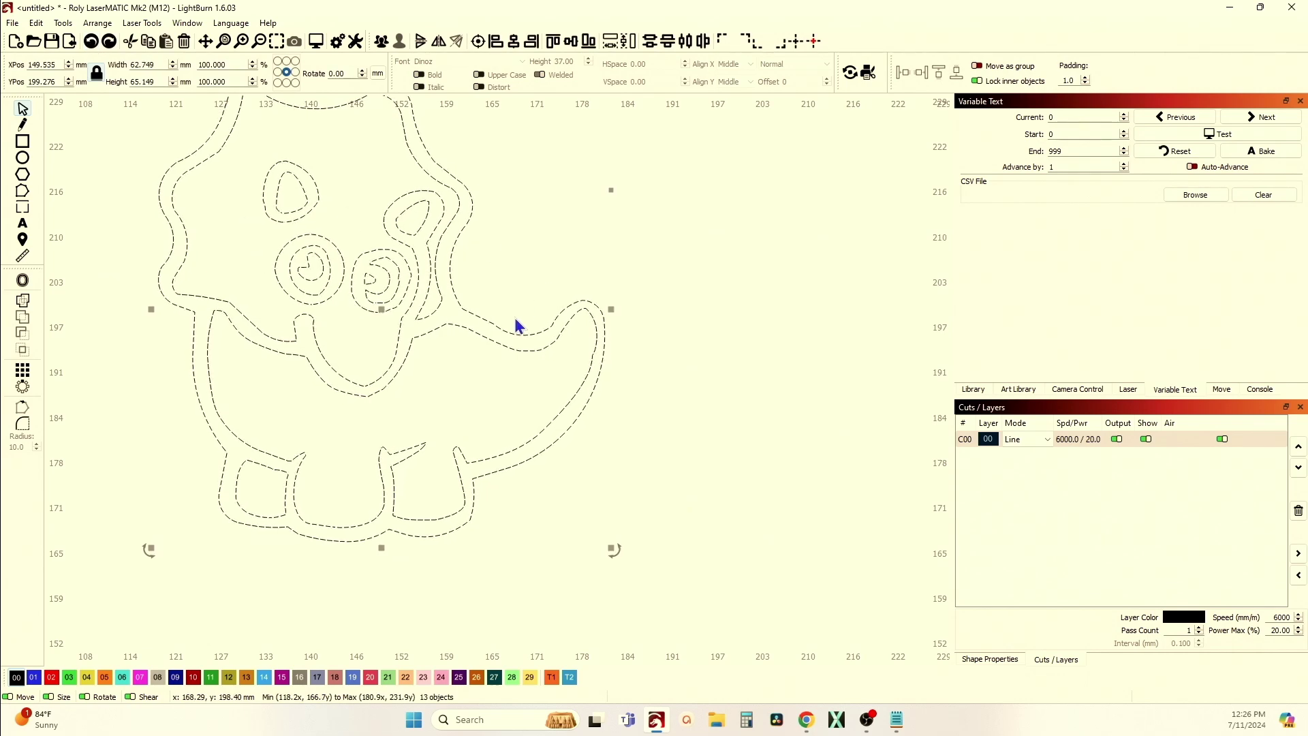
{"action": "left_click", "coordinate": [500, 435]}
Select all three shapes of the right eye and open Optimize Shapes for them with source smoothing enabled
{"action": "scroll", "coordinate": [403, 555], "scroll_direction": "up", "scroll_amount": 3}
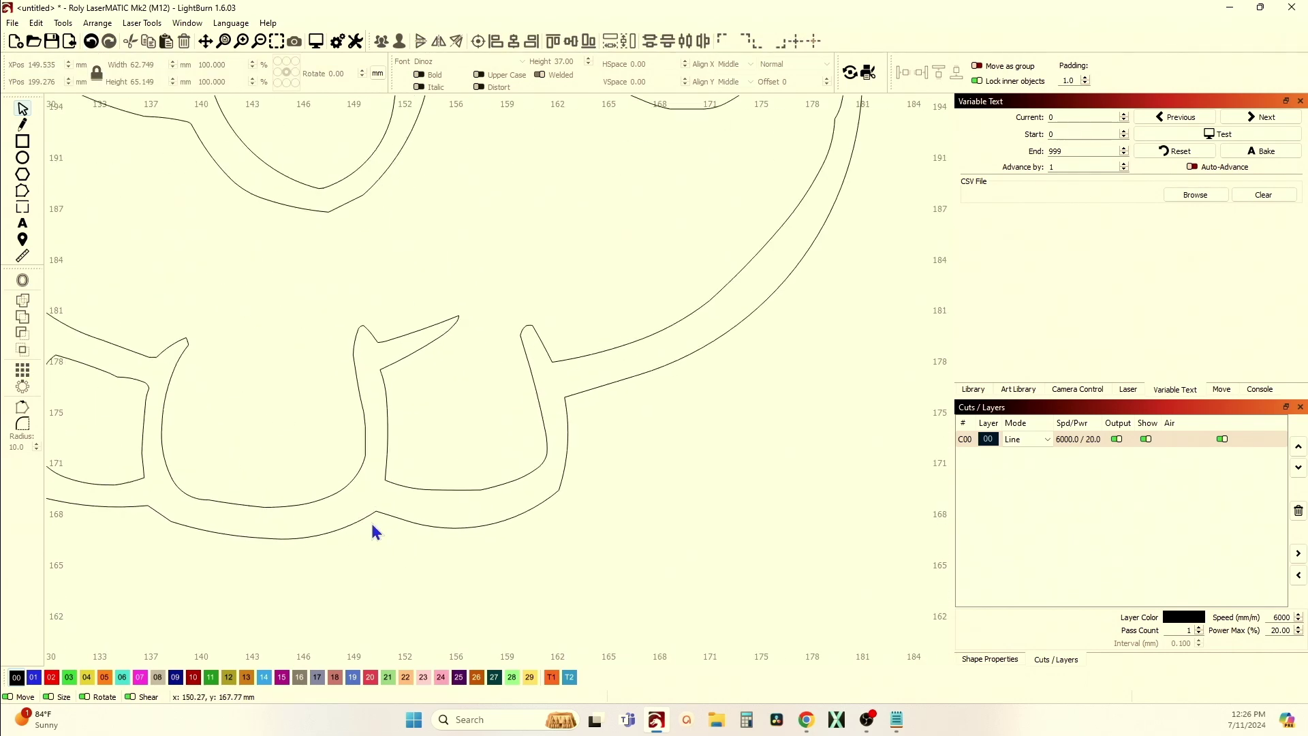
{"action": "scroll", "coordinate": [367, 543], "scroll_direction": "down", "scroll_amount": 3}
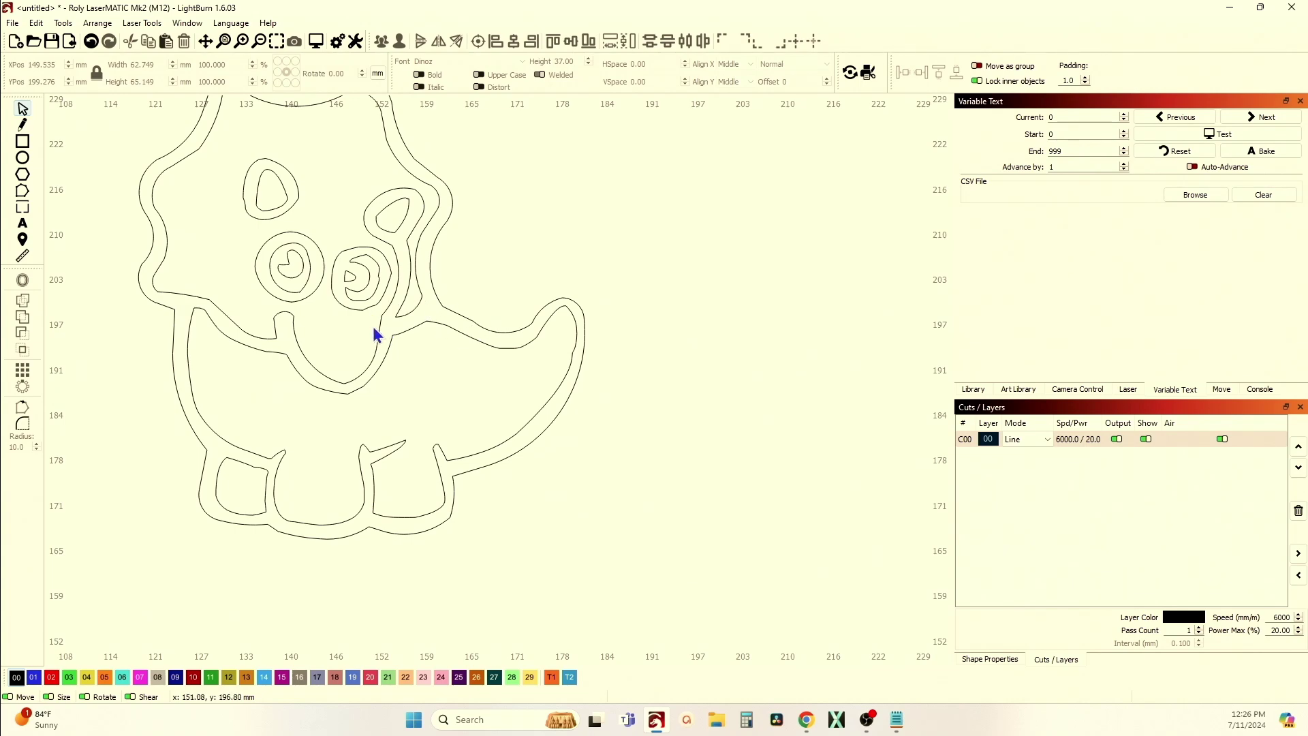
{"action": "scroll", "coordinate": [374, 331], "scroll_direction": "up", "scroll_amount": 3}
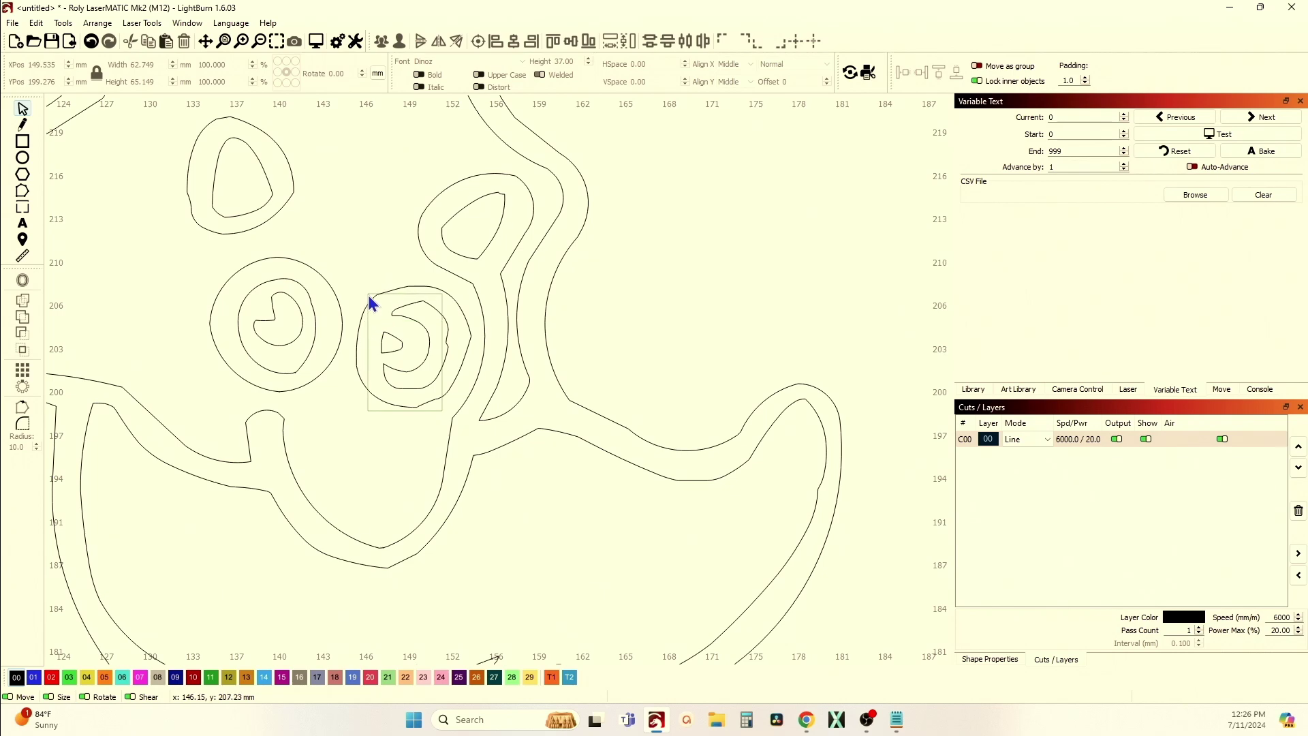
{"action": "left_click_drag", "start_coordinate": [370, 301], "coordinate": [368, 295]}
{"action": "left_click", "coordinate": [36, 23]}
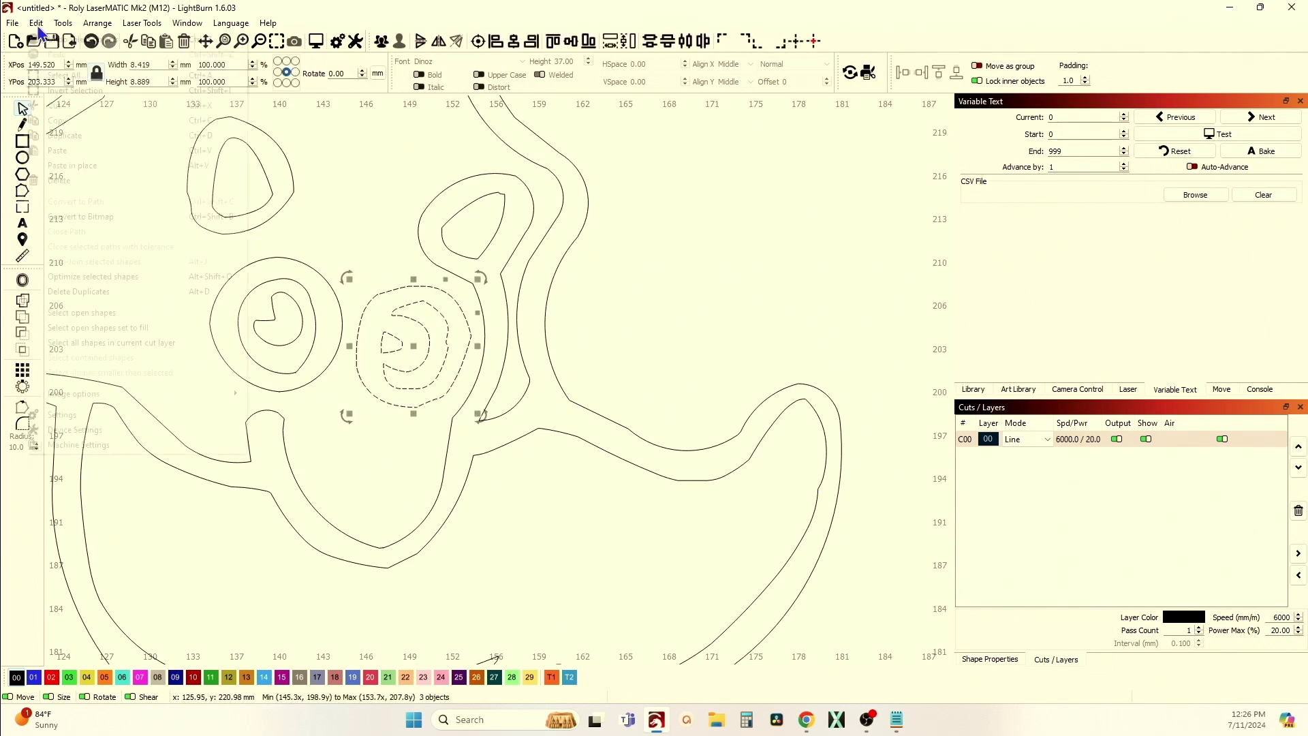
{"action": "left_click", "coordinate": [112, 276]}
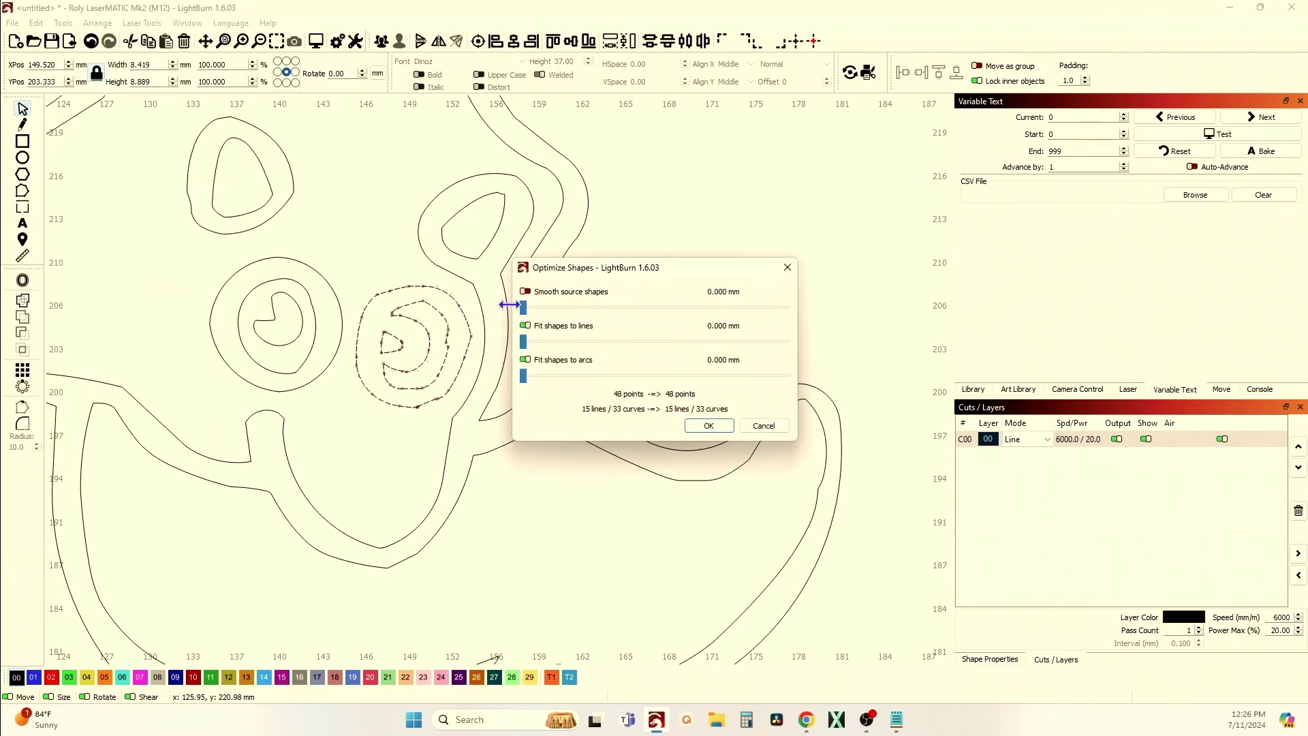
{"action": "left_click", "coordinate": [525, 291]}
Optimize the right eye with 2.425 mm smoothing, 0.164 mm line fitting and 0.202 mm arc fitting, and deselect it
{"action": "left_click_drag", "start_coordinate": [523, 308], "coordinate": [607, 309]}
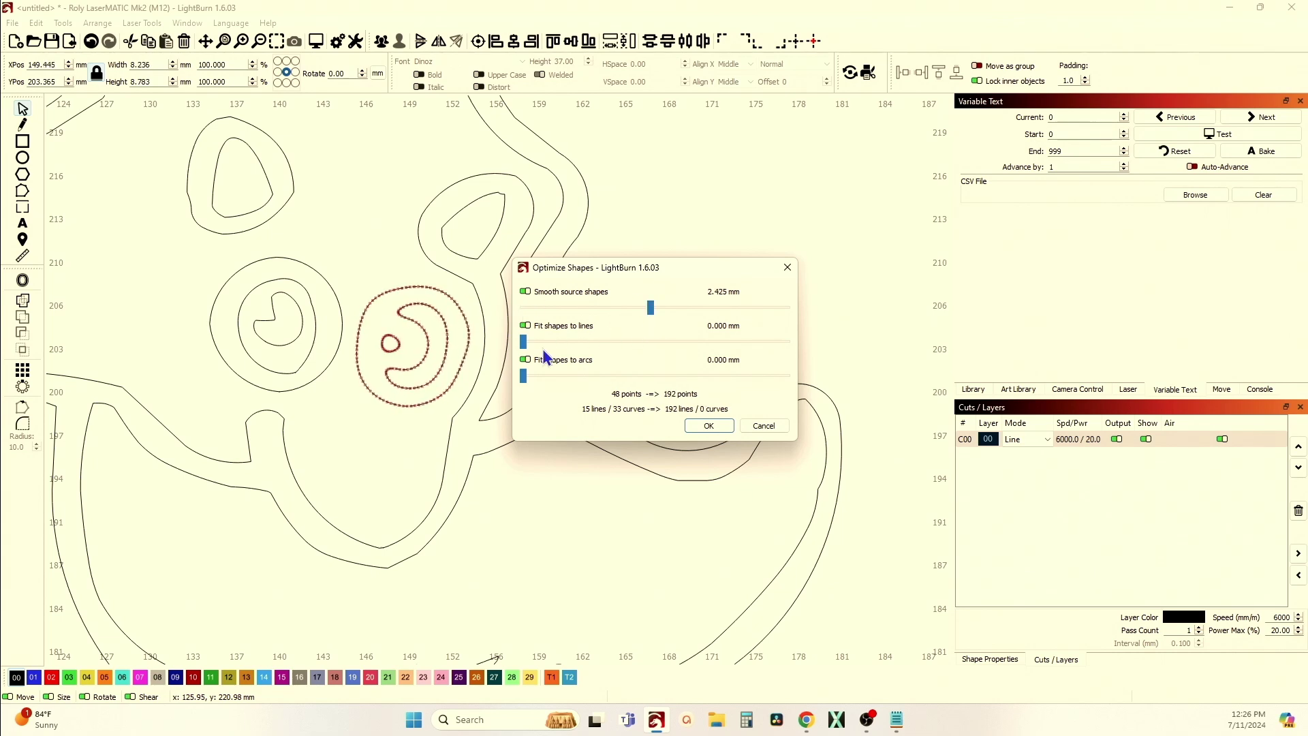
{"action": "left_click_drag", "start_coordinate": [524, 342], "coordinate": [649, 342]}
{"action": "left_click_drag", "start_coordinate": [522, 379], "coordinate": [655, 379]}
{"action": "mouse_move", "coordinate": [626, 347]}
{"action": "left_mouse_down"}
{"action": "mouse_move", "coordinate": [576, 350]}
{"action": "mouse_move", "coordinate": [777, 348]}
{"action": "mouse_move", "coordinate": [634, 347]}
{"action": "left_mouse_up"}
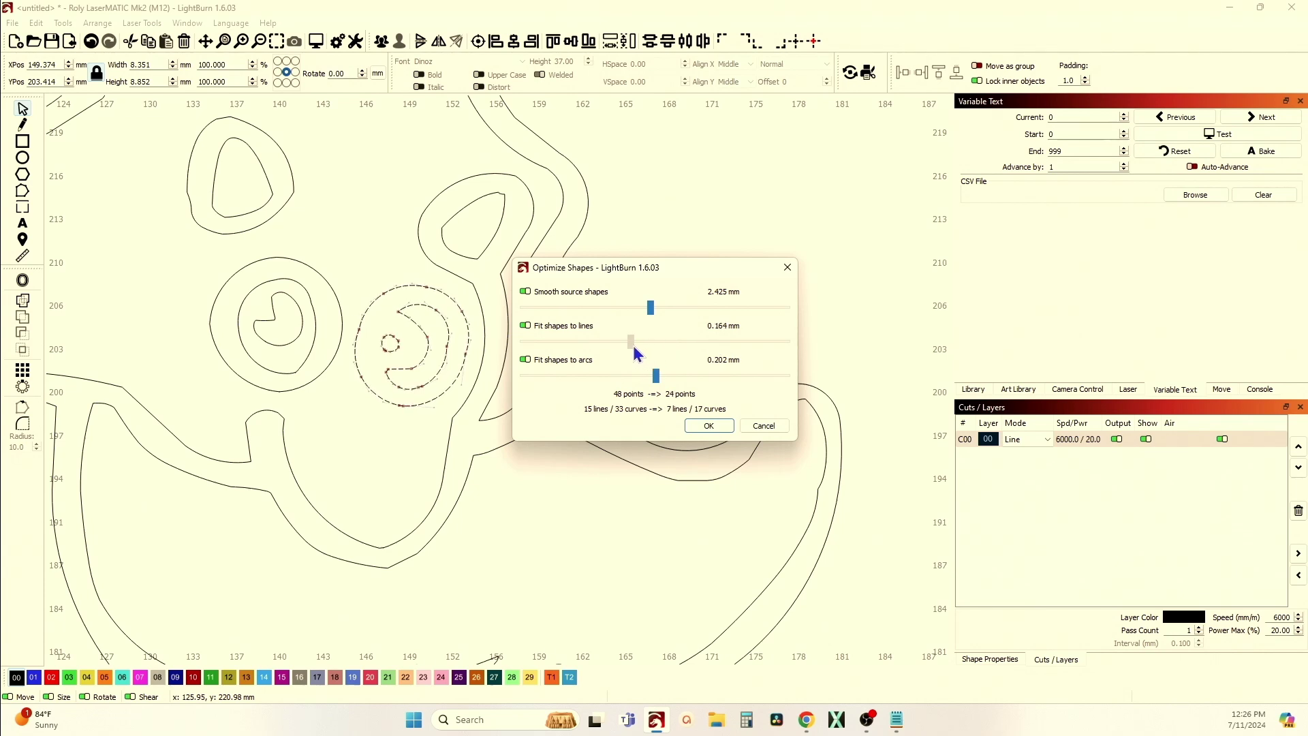
{"action": "left_click", "coordinate": [705, 429]}
{"action": "left_click", "coordinate": [402, 438]}
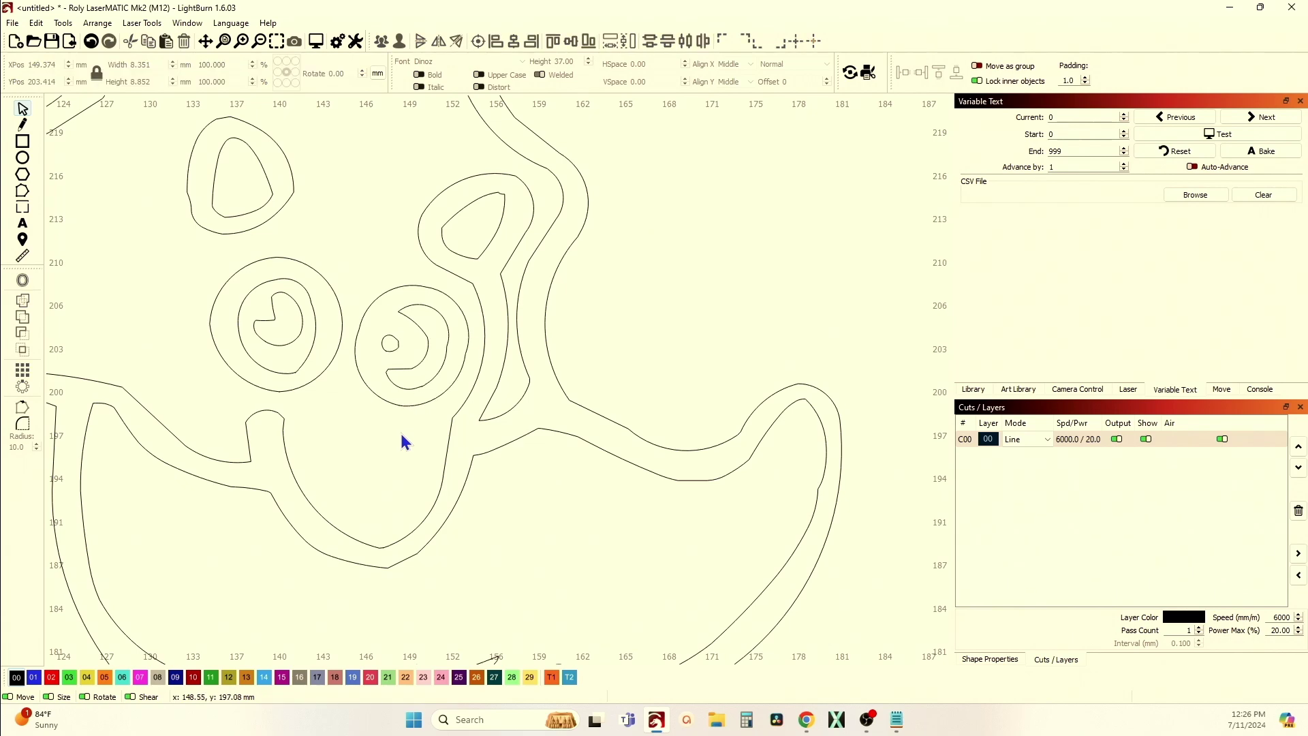
Open Optimize Shapes for the dinosaur's outer outline with source smoothing at 2.875 mm, keeping the dialog clear of the tail
{"action": "scroll", "coordinate": [401, 432], "scroll_direction": "down", "scroll_amount": 5}
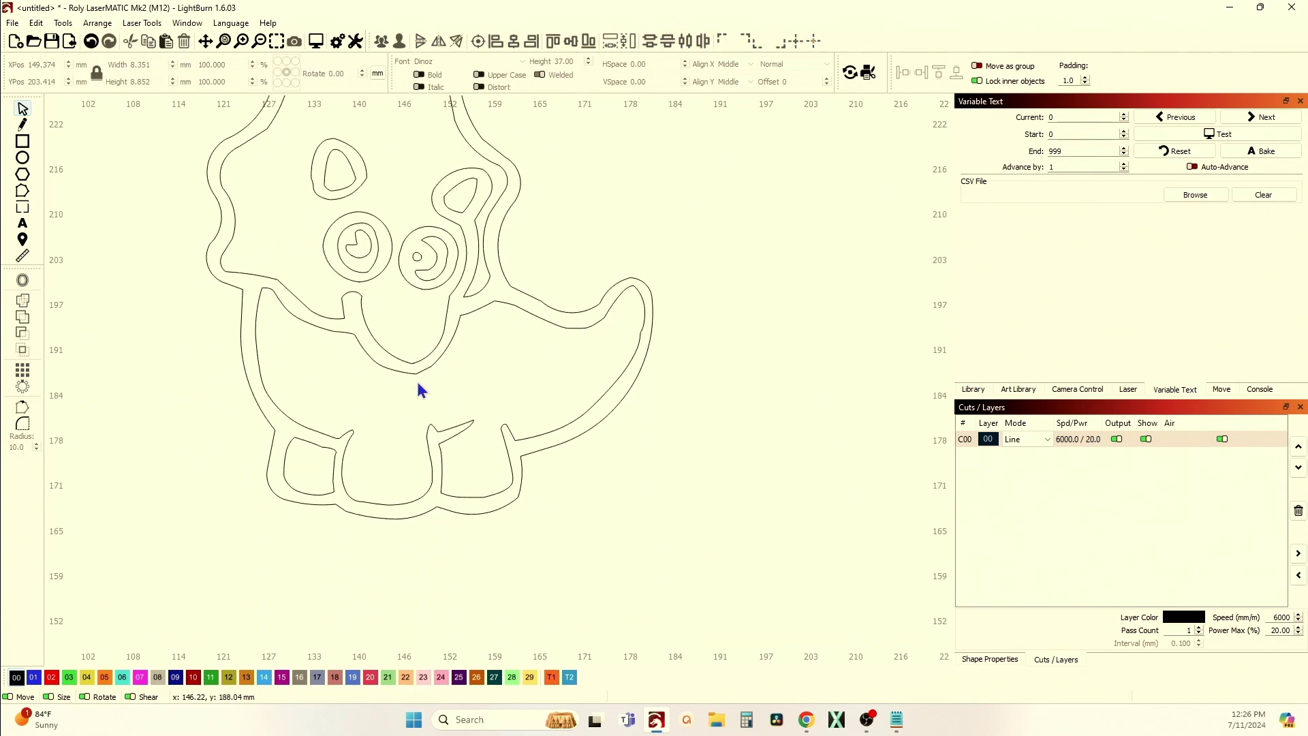
{"action": "scroll", "coordinate": [418, 539], "scroll_direction": "up", "scroll_amount": 5}
{"action": "scroll", "coordinate": [412, 540], "scroll_direction": "down", "scroll_amount": 5}
{"action": "scroll", "coordinate": [558, 330], "scroll_direction": "up", "scroll_amount": 3}
{"action": "scroll", "coordinate": [450, 406], "scroll_direction": "up", "scroll_amount": 2}
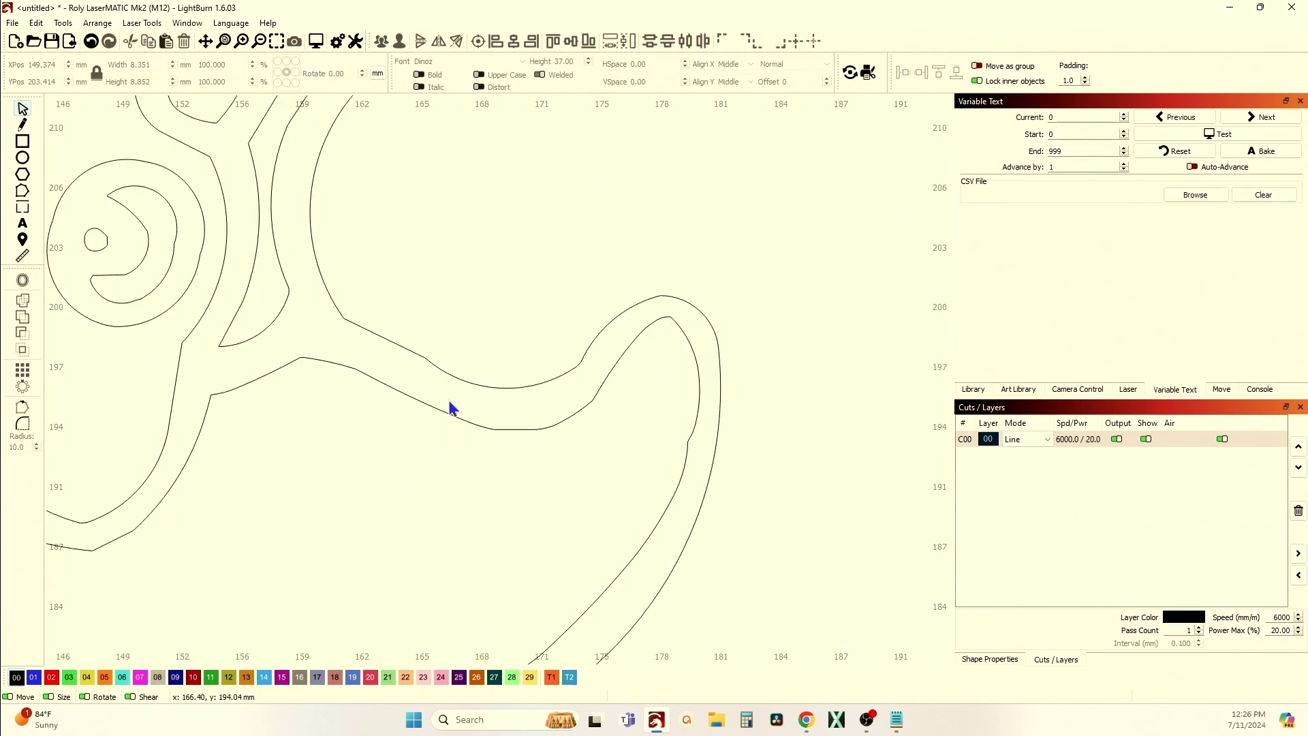
{"action": "left_click", "coordinate": [450, 377]}
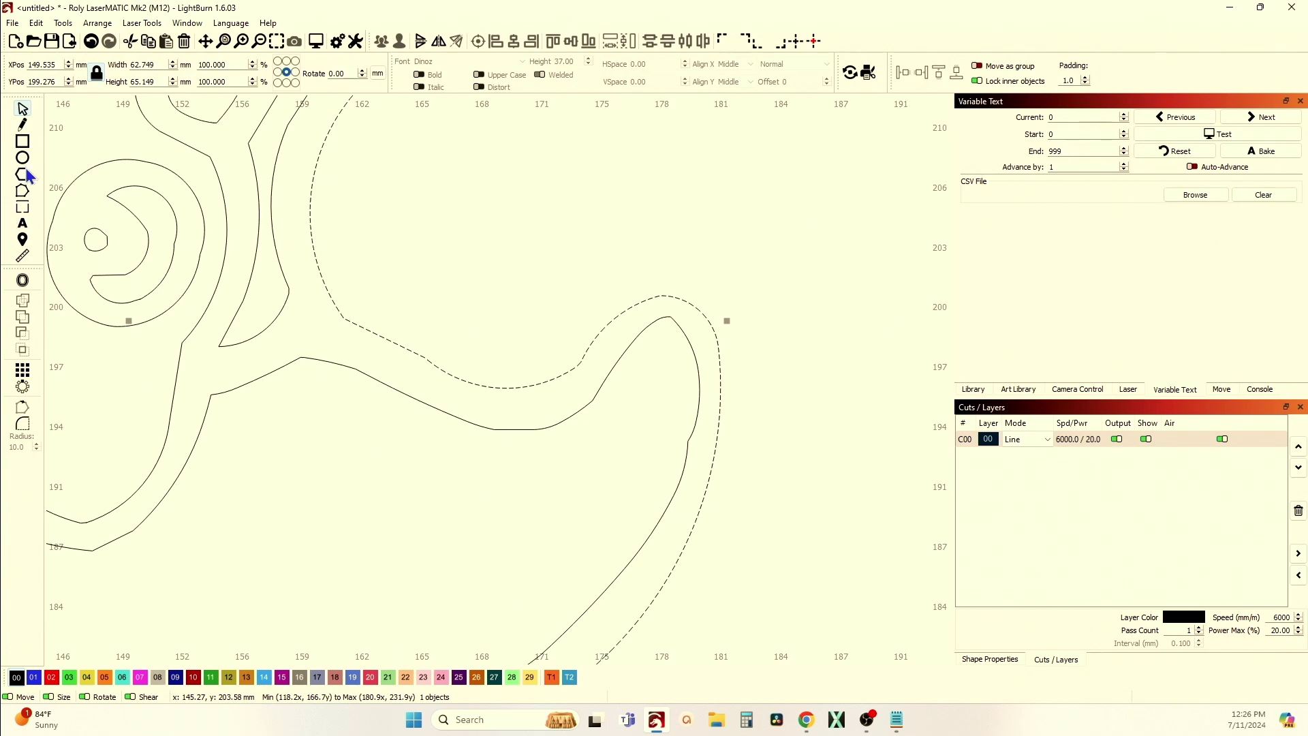
{"action": "left_click", "coordinate": [36, 23]}
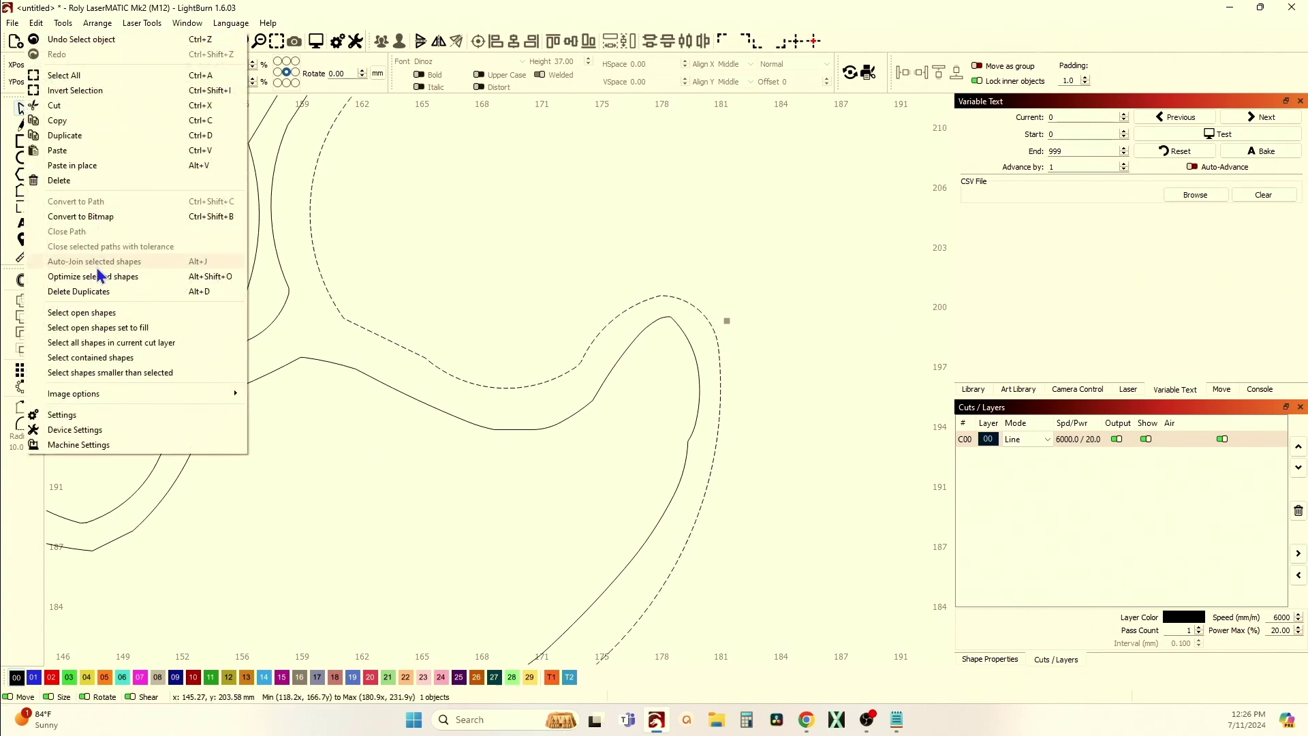
{"action": "left_click", "coordinate": [115, 281]}
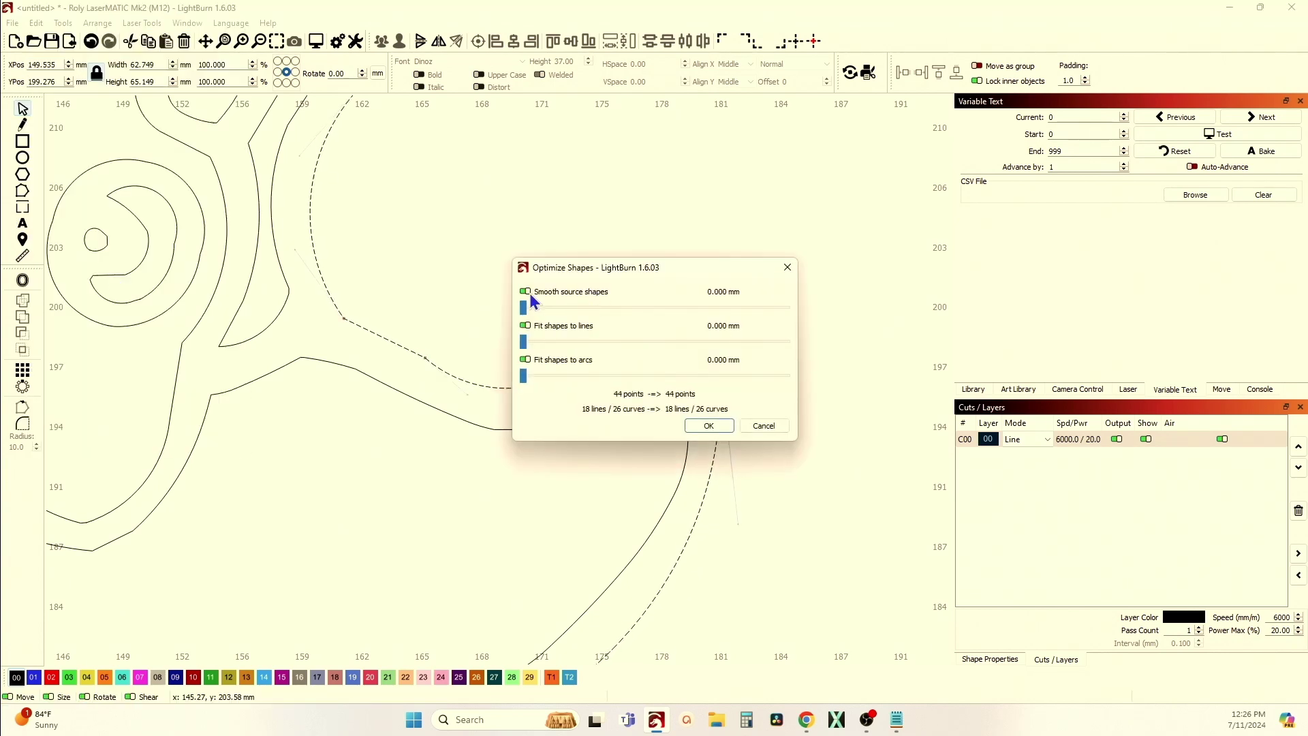
{"action": "left_click_drag", "start_coordinate": [524, 308], "coordinate": [686, 316]}
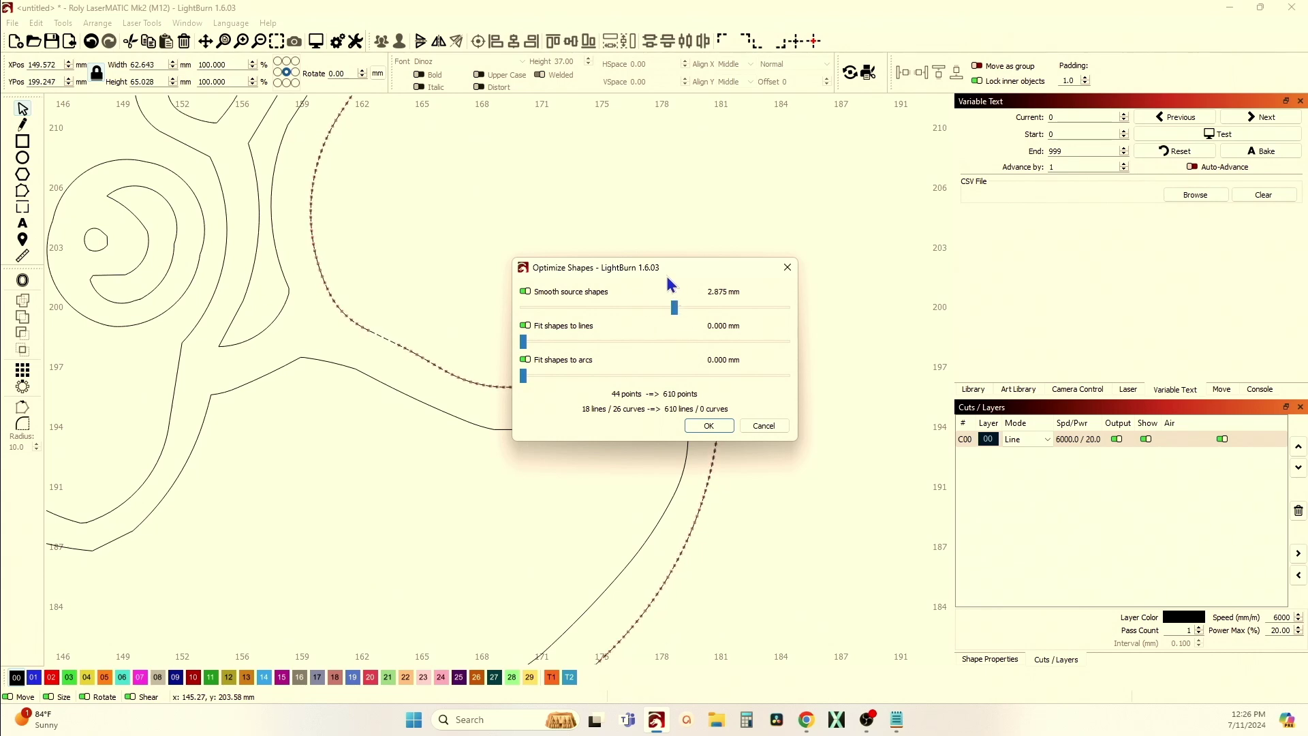
{"action": "left_click_drag", "start_coordinate": [668, 271], "coordinate": [927, 178]}
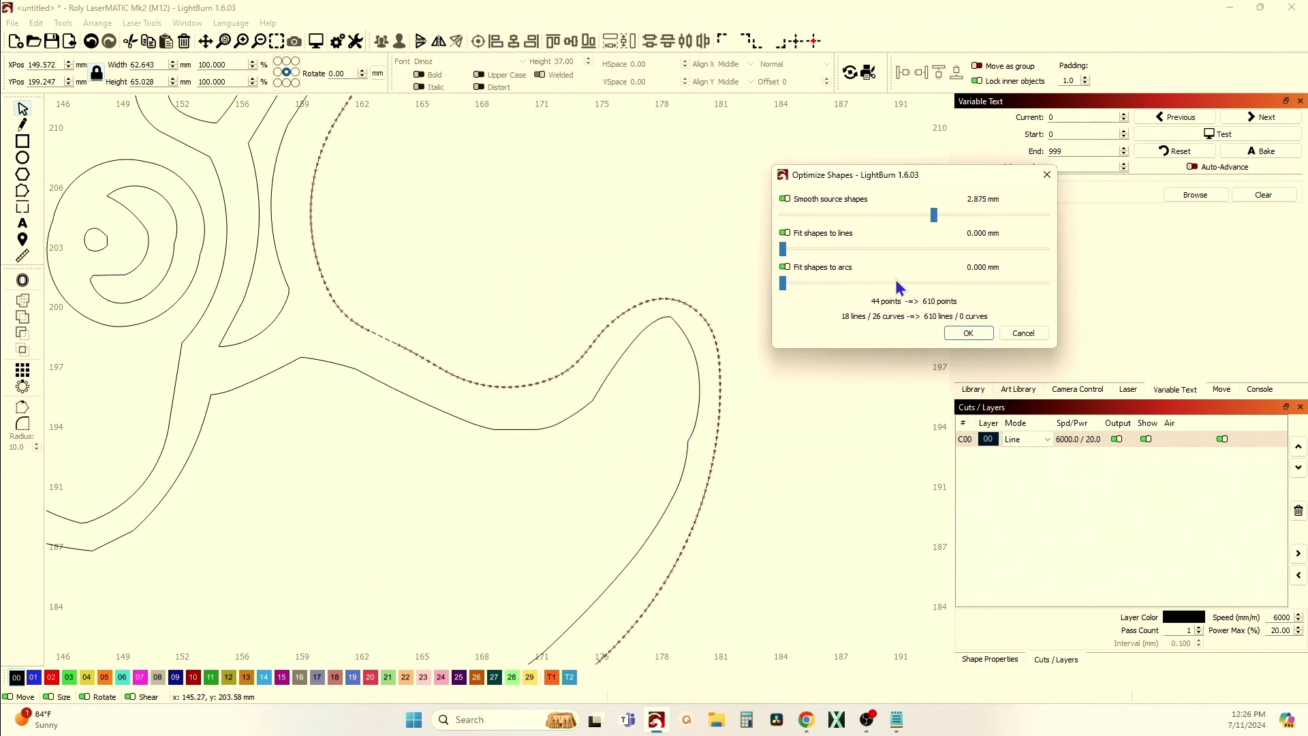
Optimize the dinosaur's outer outline with line fitting at 0.082 mm and arc fitting at 0.222 mm, keeping the source smoothing
{"action": "left_click", "coordinate": [787, 253]}
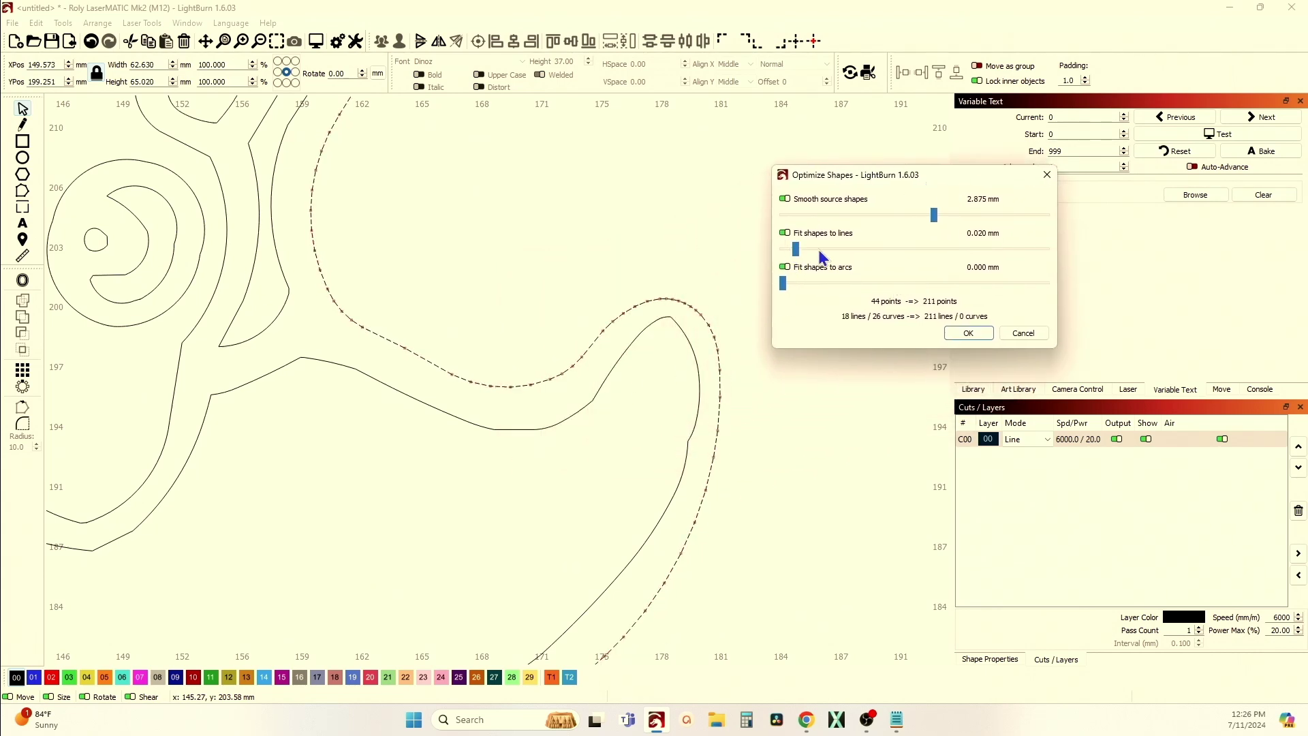
{"action": "left_click", "coordinate": [889, 251]}
{"action": "left_click", "coordinate": [895, 250]}
{"action": "left_click", "coordinate": [896, 249]}
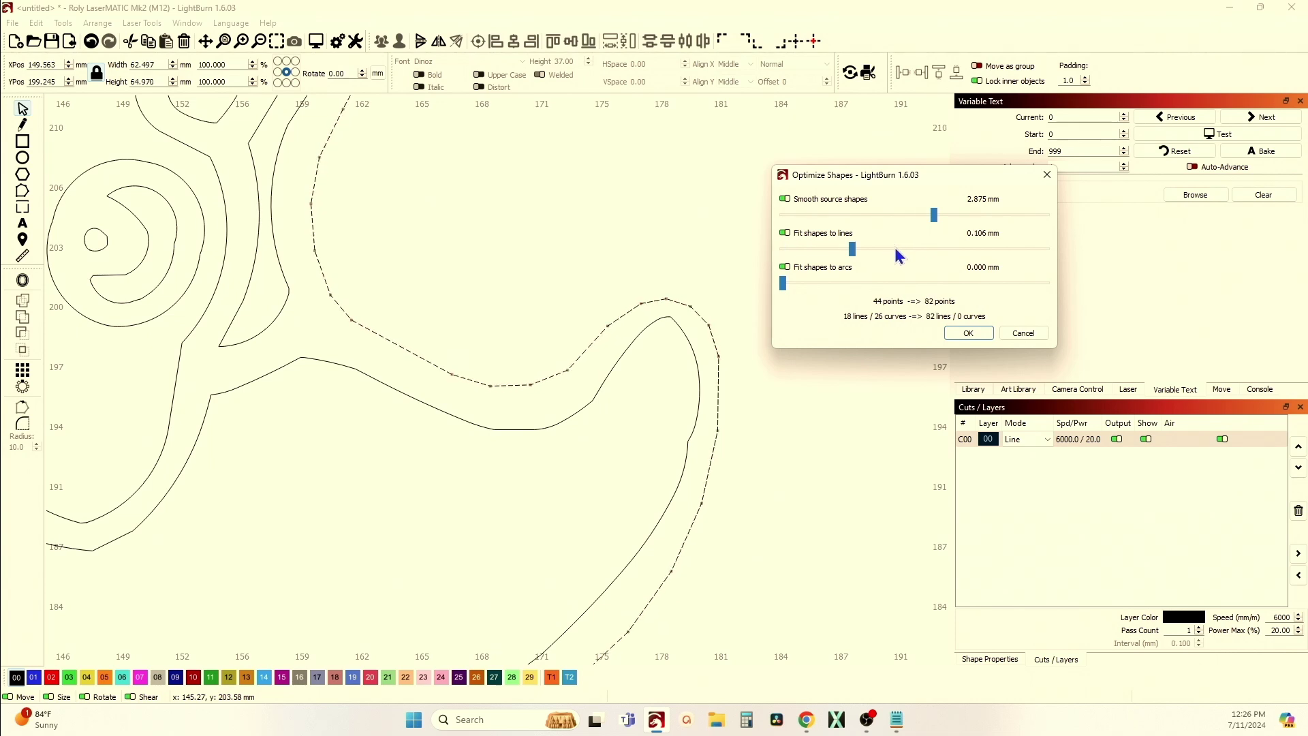
{"action": "left_click", "coordinate": [897, 250]}
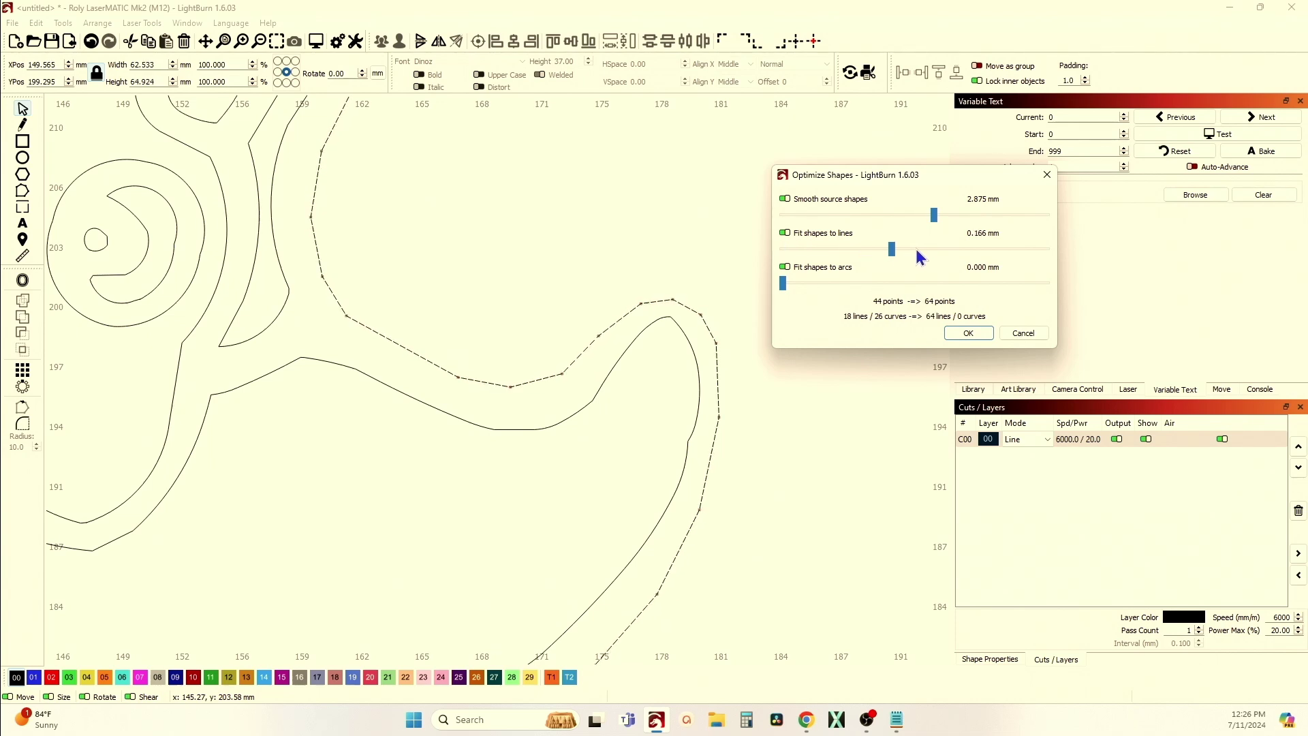
{"action": "left_click", "coordinate": [840, 251]}
{"action": "left_click", "coordinate": [790, 285]}
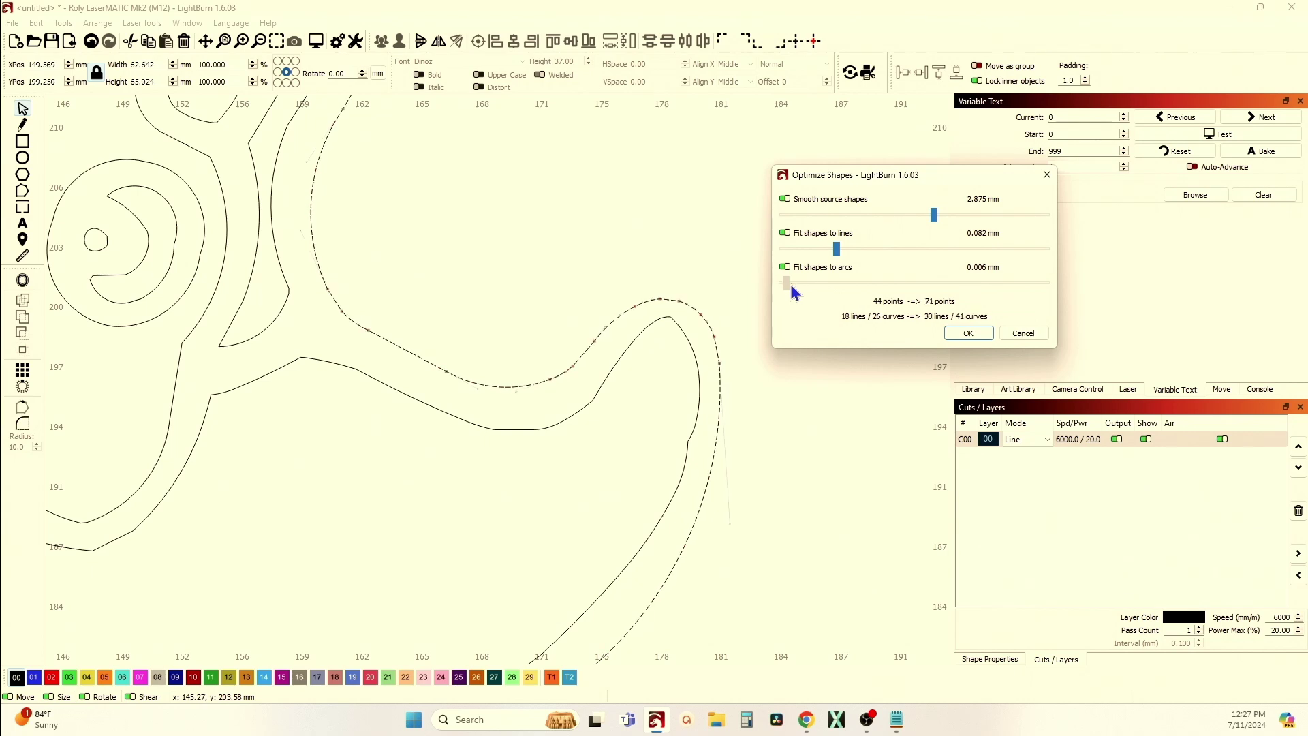
{"action": "left_click_drag", "start_coordinate": [791, 286], "coordinate": [927, 283]}
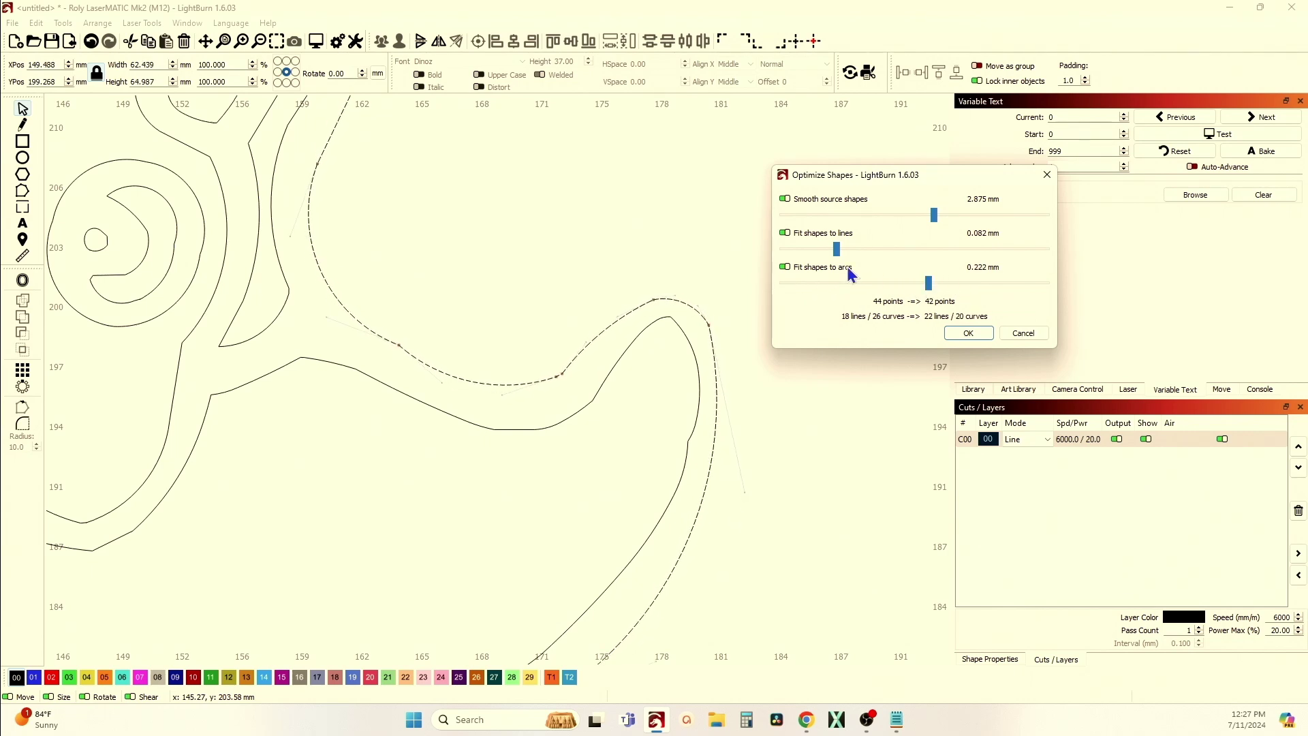
{"action": "mouse_move", "coordinate": [837, 250]}
{"action": "left_mouse_down"}
{"action": "mouse_move", "coordinate": [763, 268]}
{"action": "mouse_move", "coordinate": [917, 256]}
{"action": "mouse_move", "coordinate": [833, 268]}
{"action": "left_mouse_up"}
{"action": "left_click", "coordinate": [968, 332]}
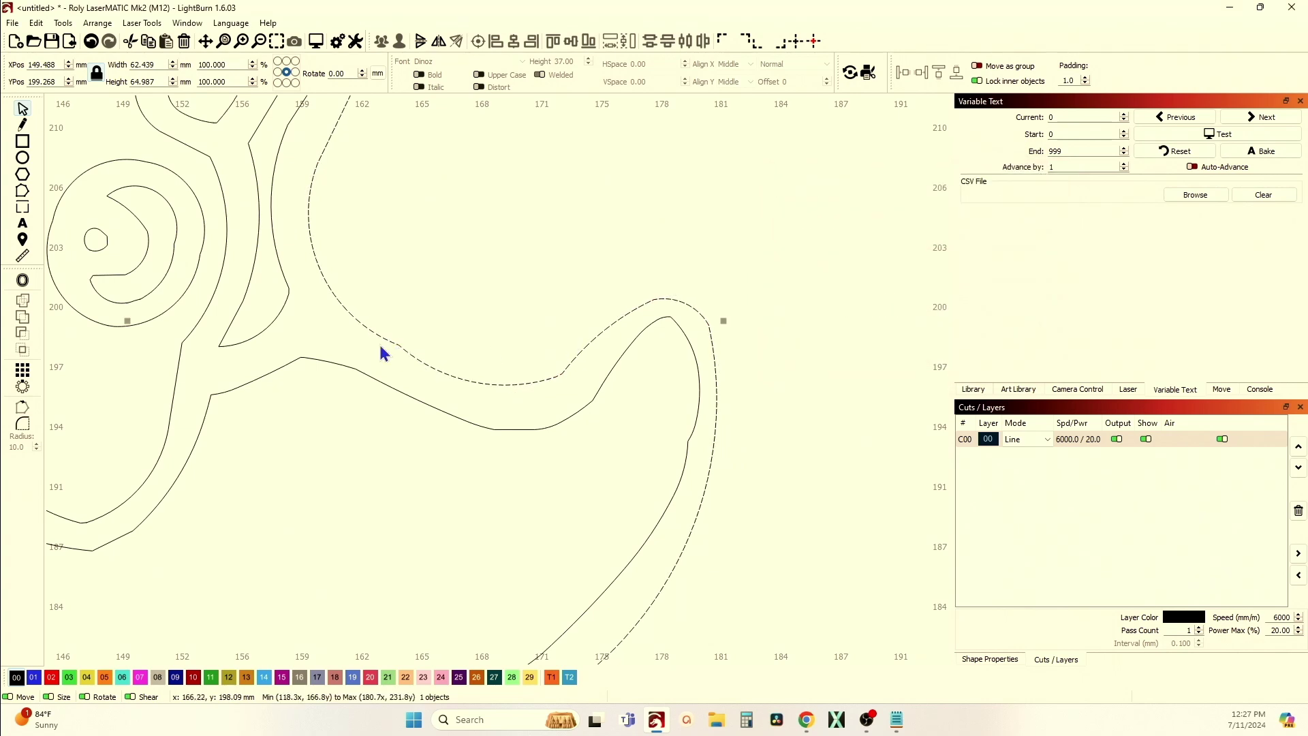
Edit the outer outline's nodes to smooth the kink where the back curves into the tail, adjusting the node and its handles
{"action": "key", "text": "ctrl+grave"}
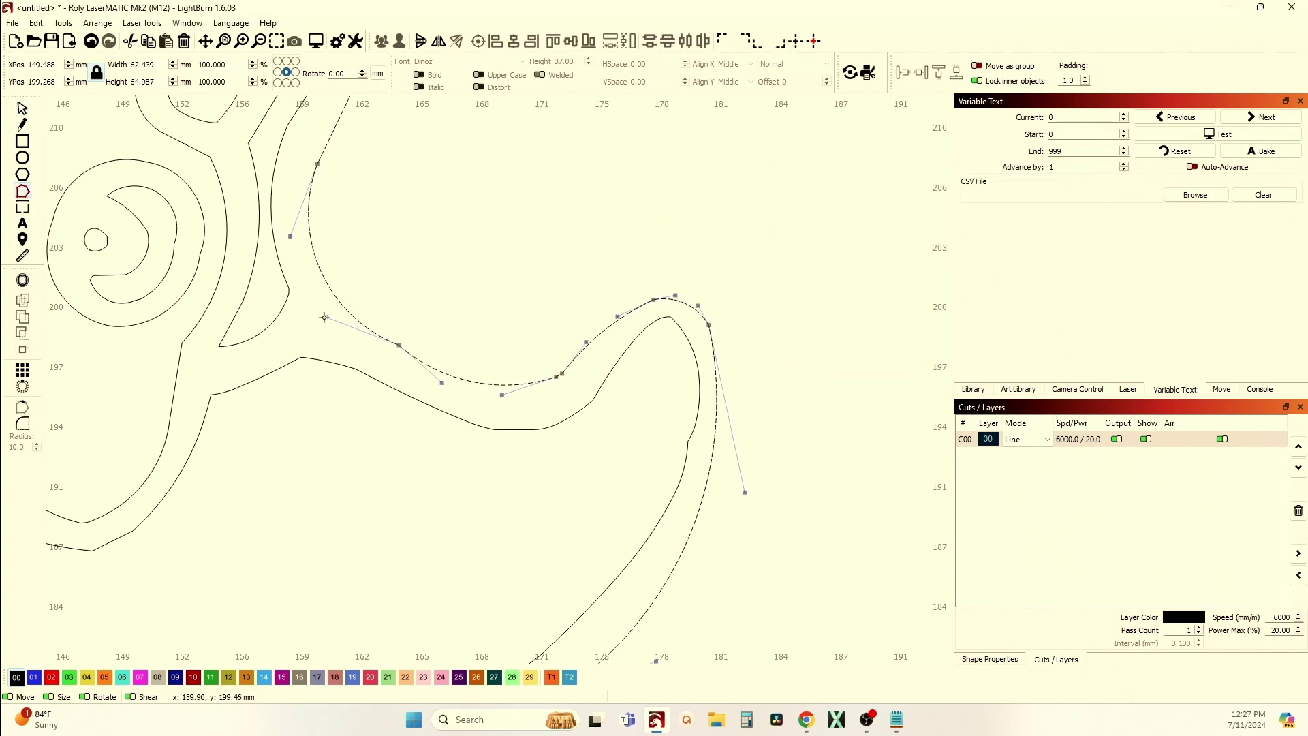
{"action": "left_click_drag", "start_coordinate": [324, 318], "coordinate": [329, 312]}
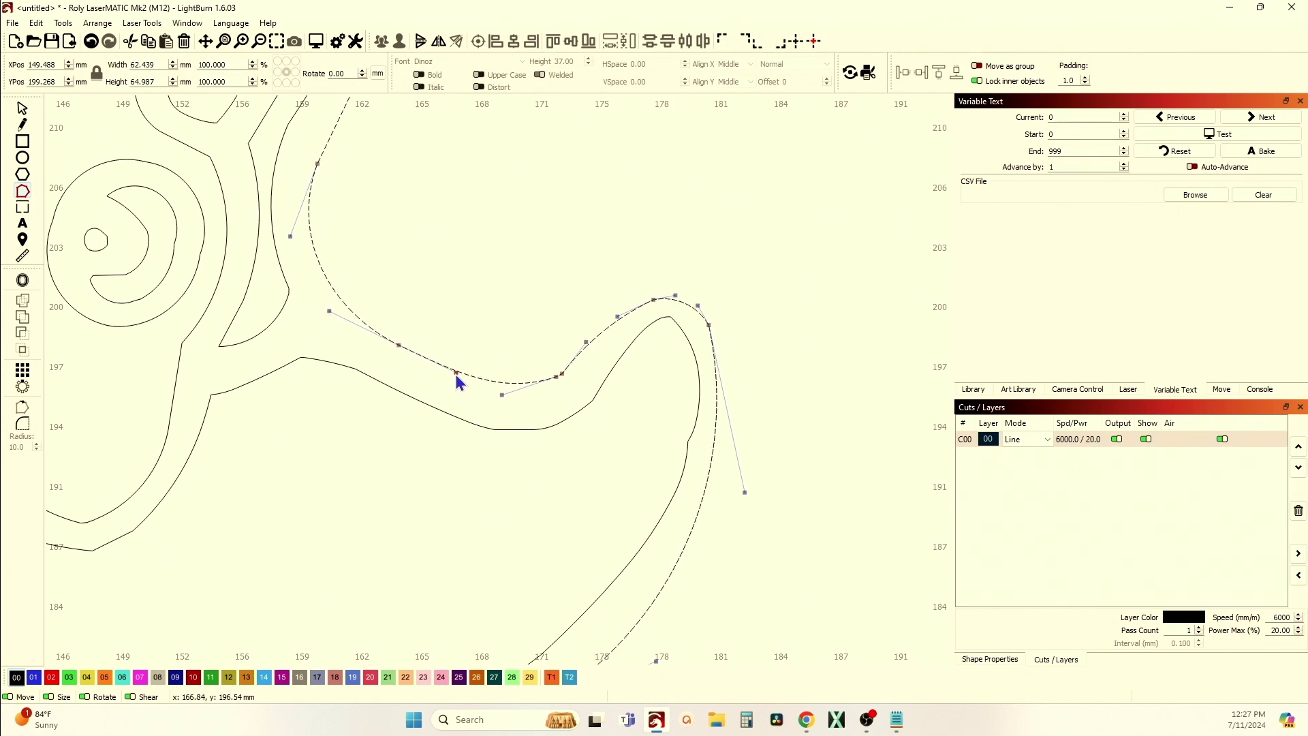
{"action": "left_click_drag", "start_coordinate": [395, 345], "coordinate": [387, 347]}
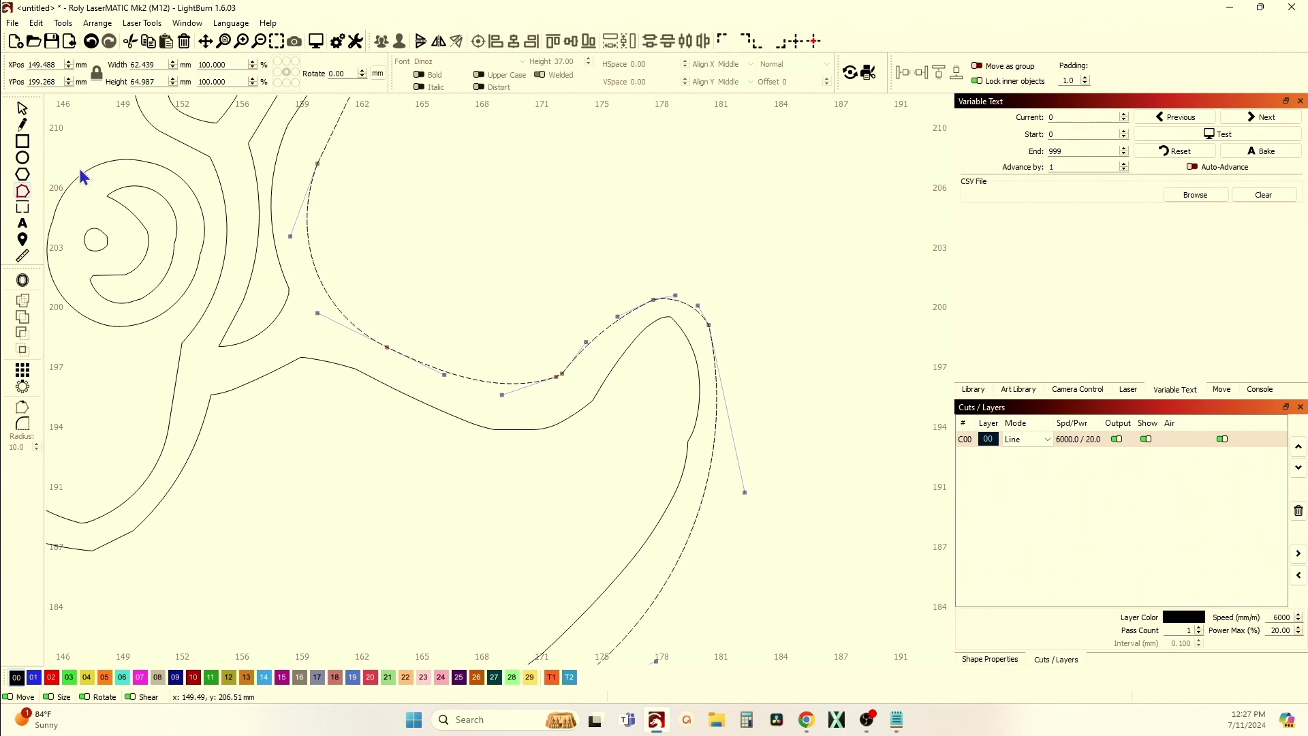
{"action": "left_click", "coordinate": [22, 109]}
Edit the outer outline's nodes between the left and middle feet, raising the notch to a point and curving the adjoining segments
{"action": "scroll", "coordinate": [355, 222], "scroll_direction": "down", "scroll_amount": 10}
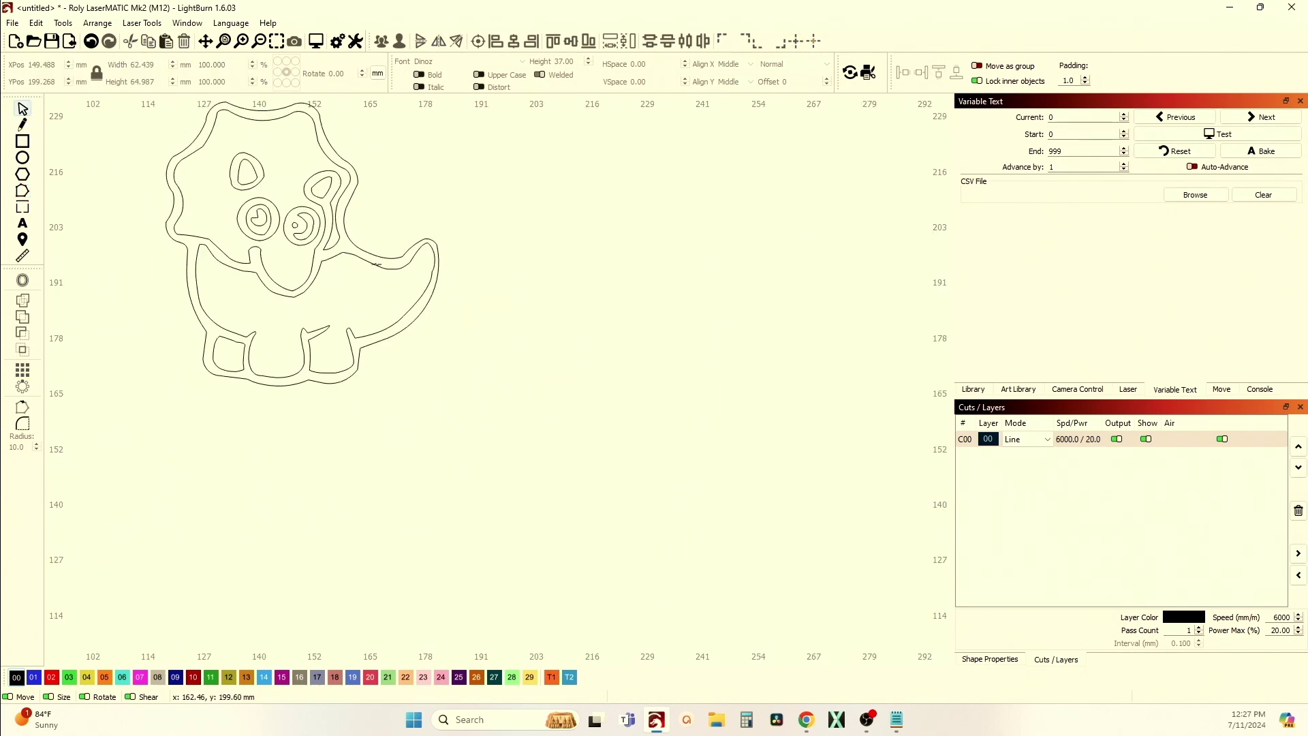
{"action": "scroll", "coordinate": [290, 416], "scroll_direction": "up", "scroll_amount": 2}
{"action": "scroll", "coordinate": [289, 416], "scroll_direction": "up", "scroll_amount": 8}
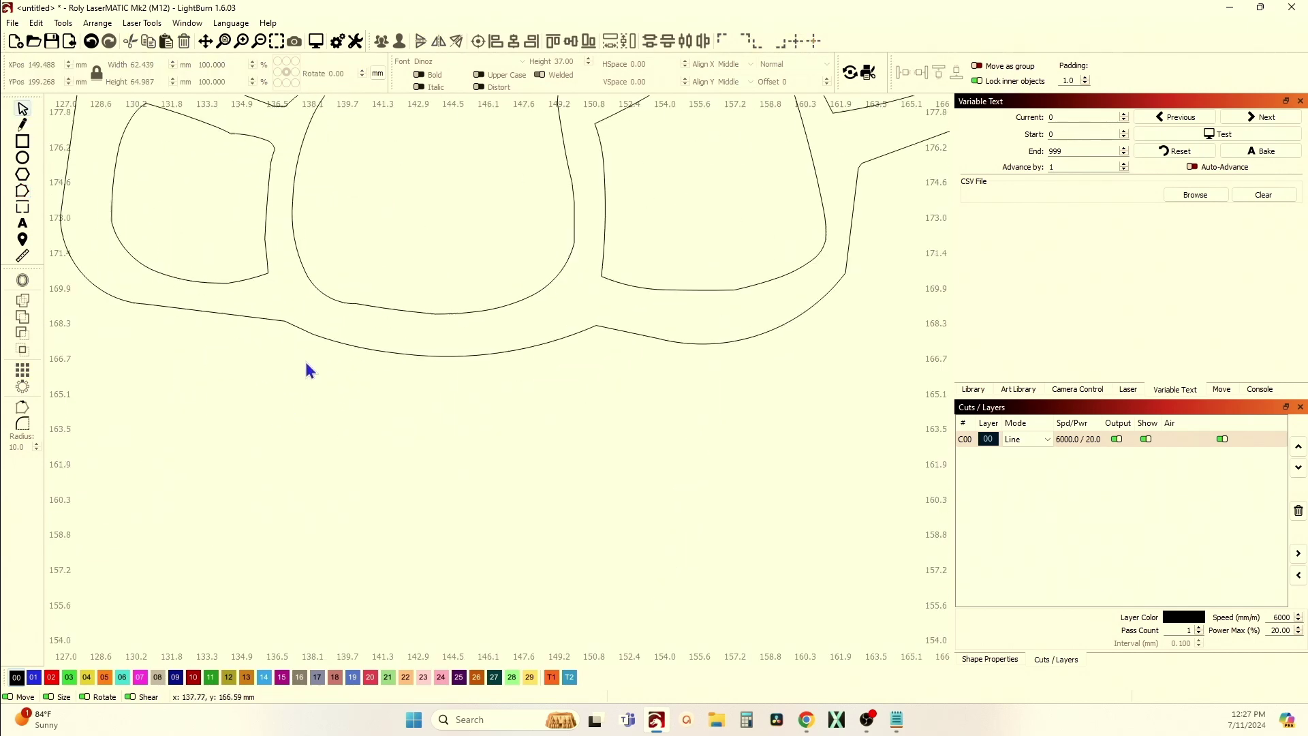
{"action": "left_click", "coordinate": [280, 315]}
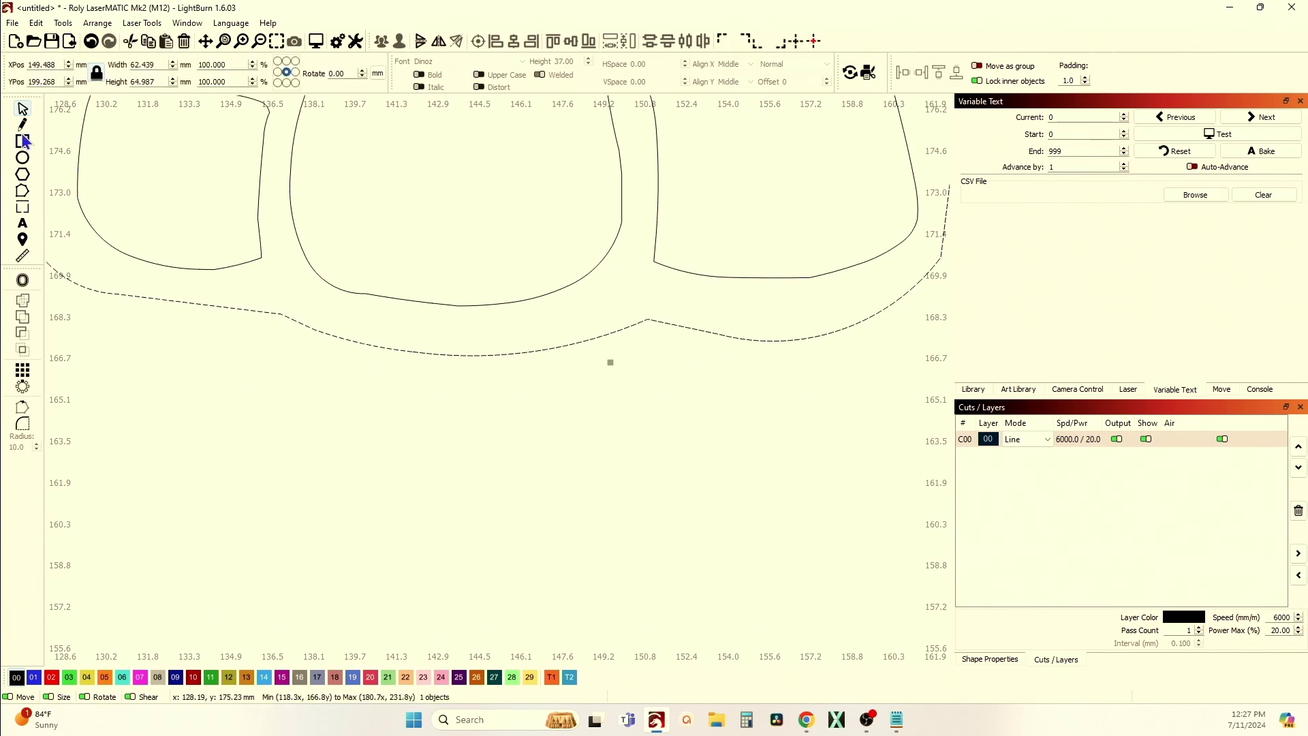
{"action": "left_click", "coordinate": [23, 191]}
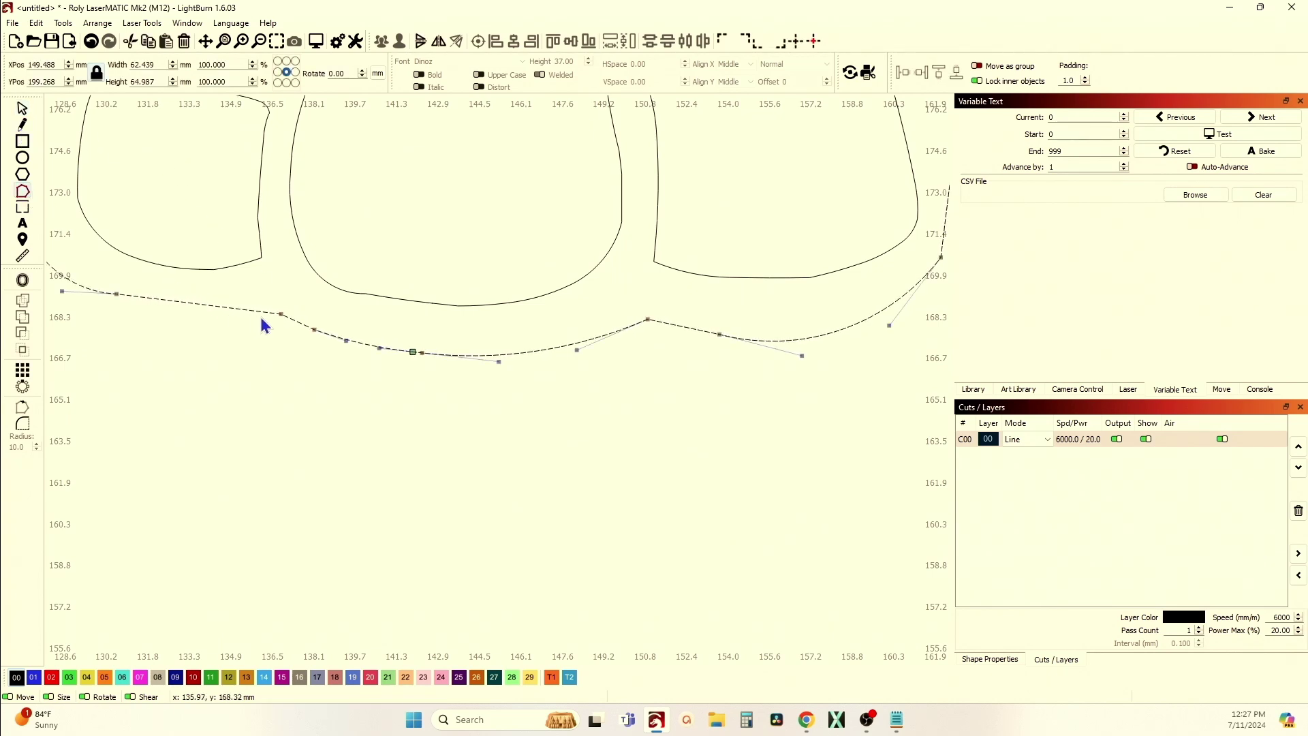
{"action": "left_click_drag", "start_coordinate": [281, 314], "coordinate": [221, 311]}
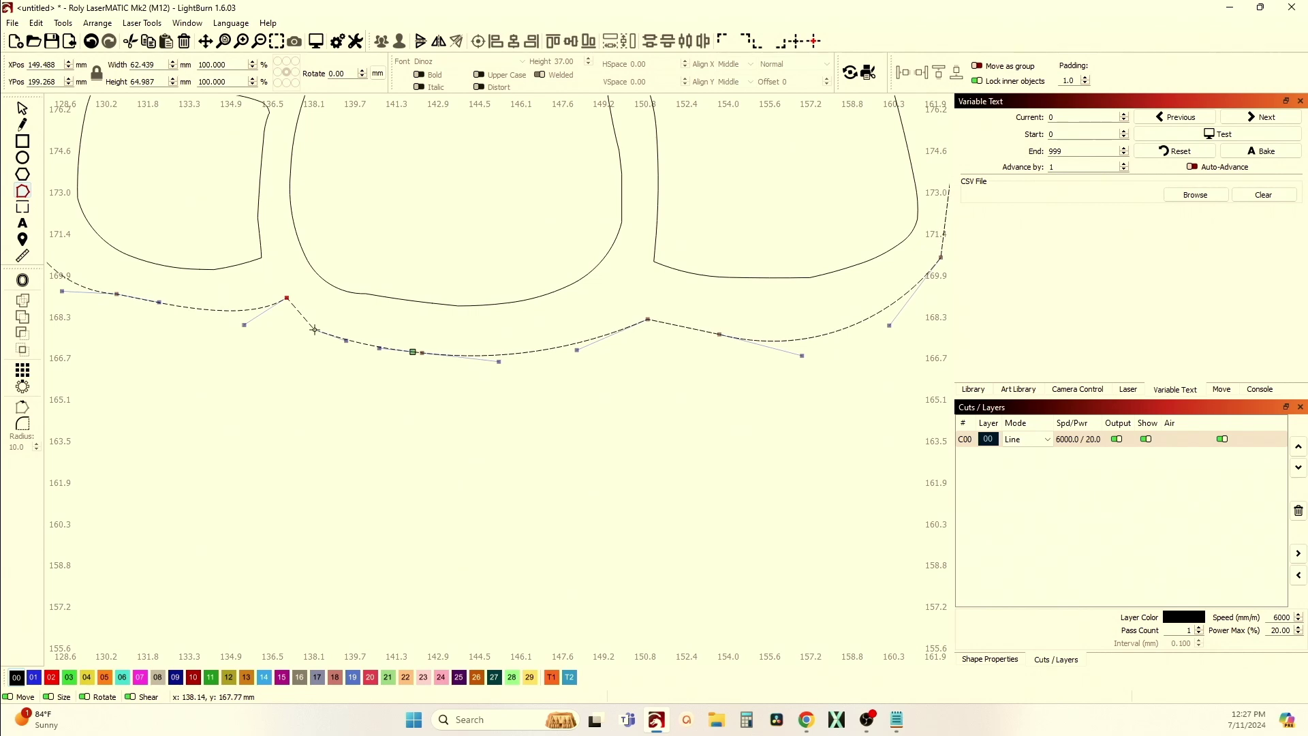
{"action": "left_click_drag", "start_coordinate": [315, 330], "coordinate": [308, 327]}
{"action": "left_click", "coordinate": [309, 327]}
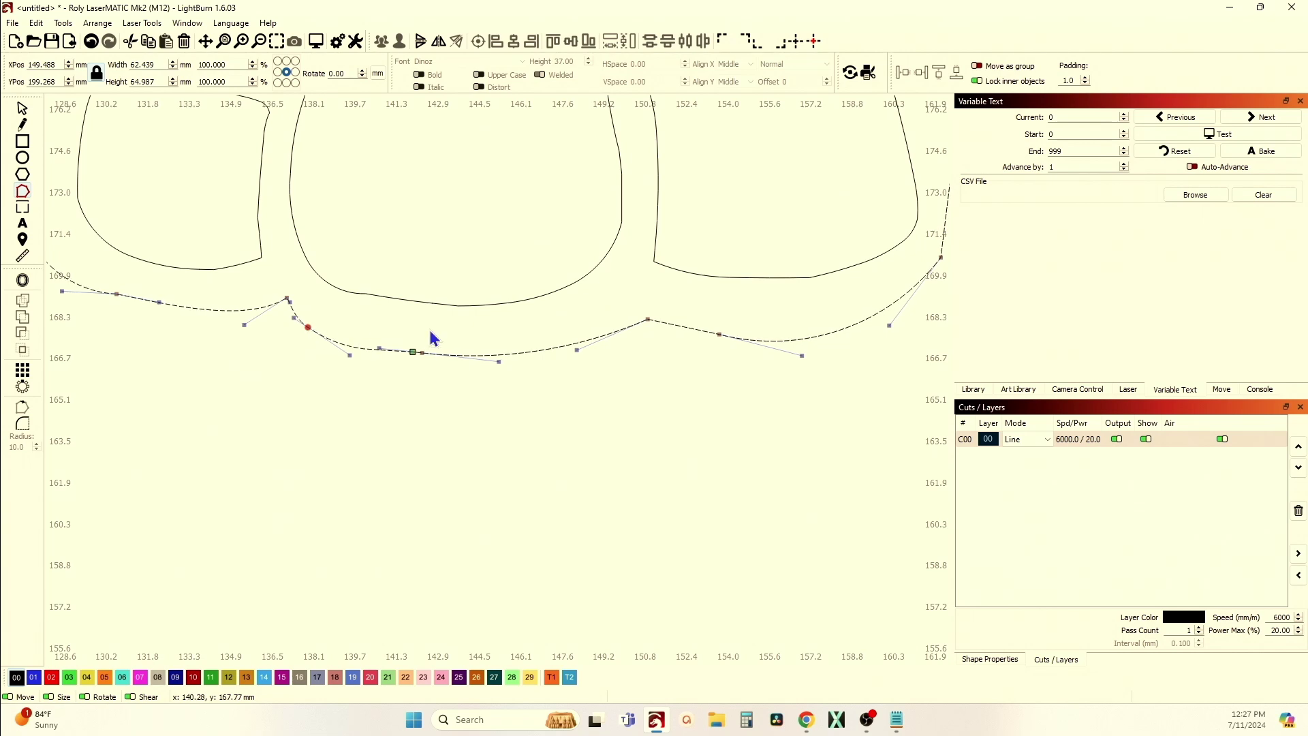
Raise the outline node between the middle and right feet, curve the segments on both sides, and leave node editing
{"action": "left_click_drag", "start_coordinate": [646, 318], "coordinate": [634, 297]}
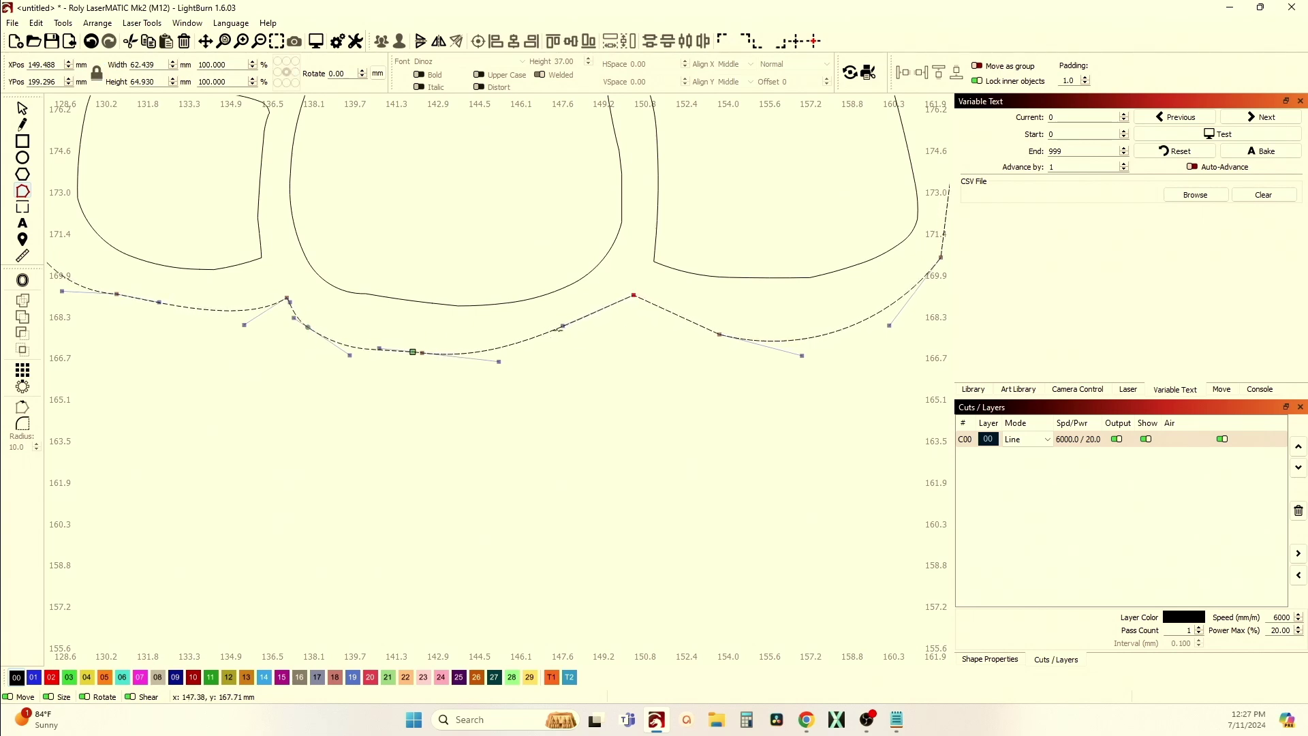
{"action": "left_click_drag", "start_coordinate": [563, 327], "coordinate": [575, 355]}
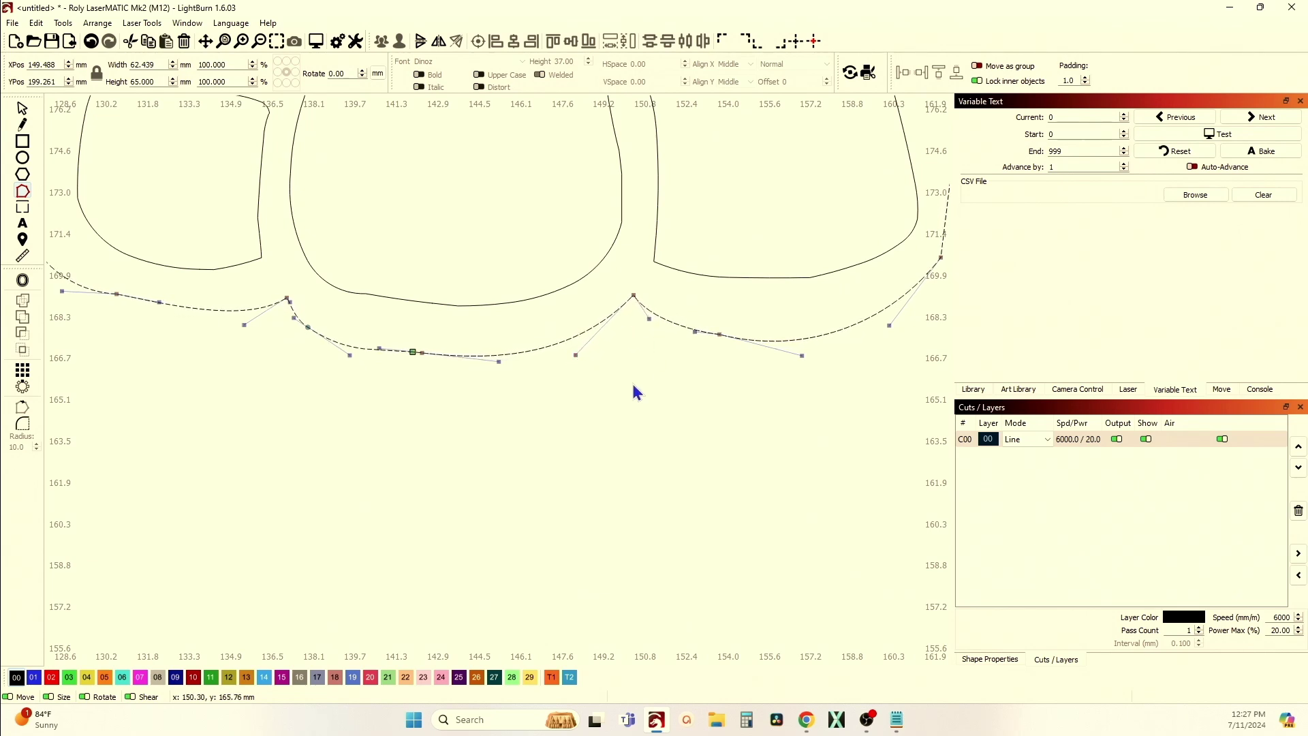
{"action": "scroll", "coordinate": [634, 393], "scroll_direction": "down", "scroll_amount": 3}
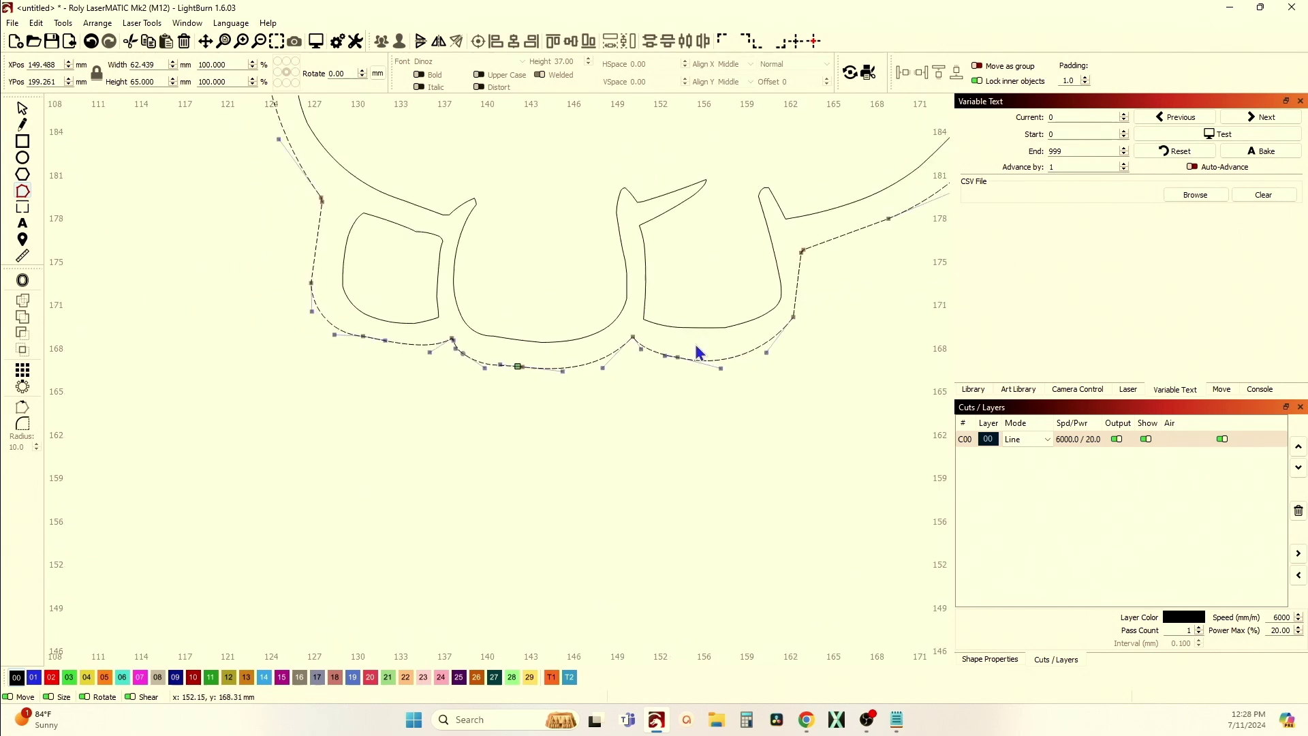
{"action": "left_click", "coordinate": [22, 109]}
View the whole dinosaur and locate the Optimize selected shapes command
{"action": "scroll", "coordinate": [147, 240], "scroll_direction": "down", "scroll_amount": 2}
{"action": "scroll", "coordinate": [225, 312], "scroll_direction": "down", "scroll_amount": 1}
{"action": "scroll", "coordinate": [259, 487], "scroll_direction": "down", "scroll_amount": 3}
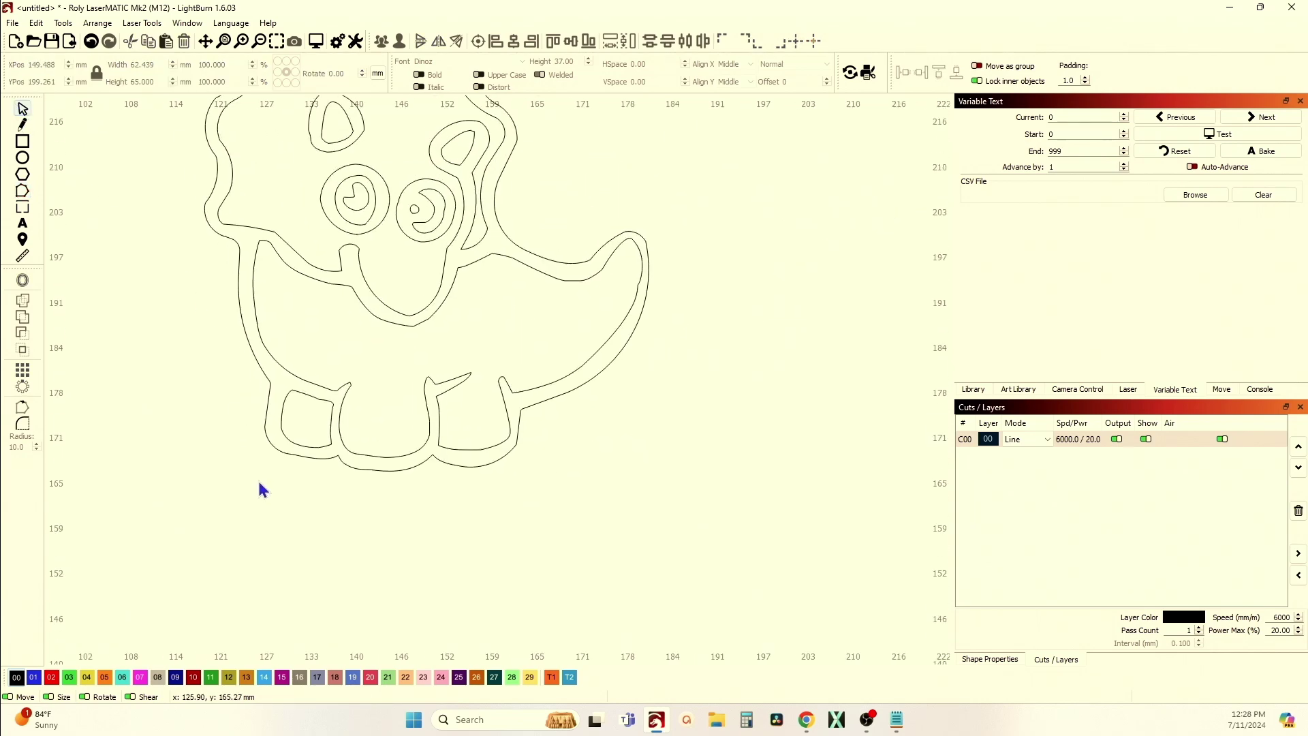
{"action": "left_click", "coordinate": [36, 22]}
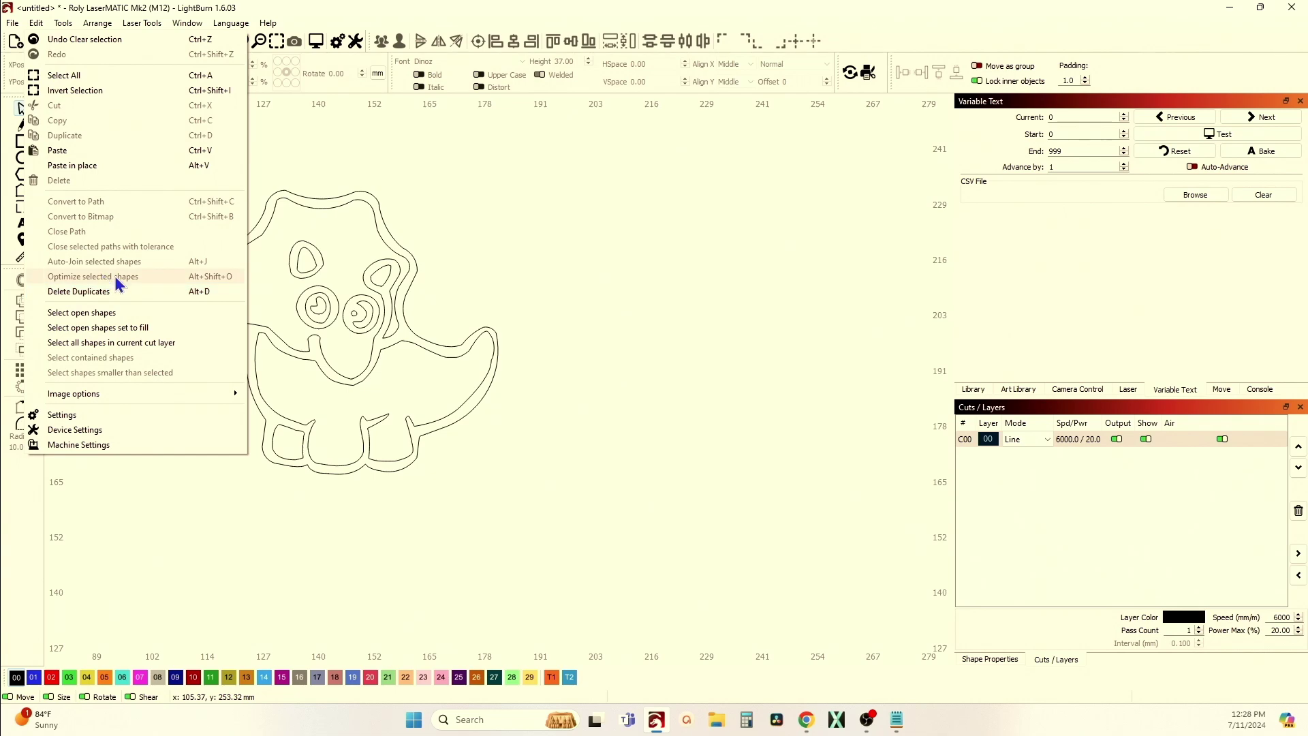